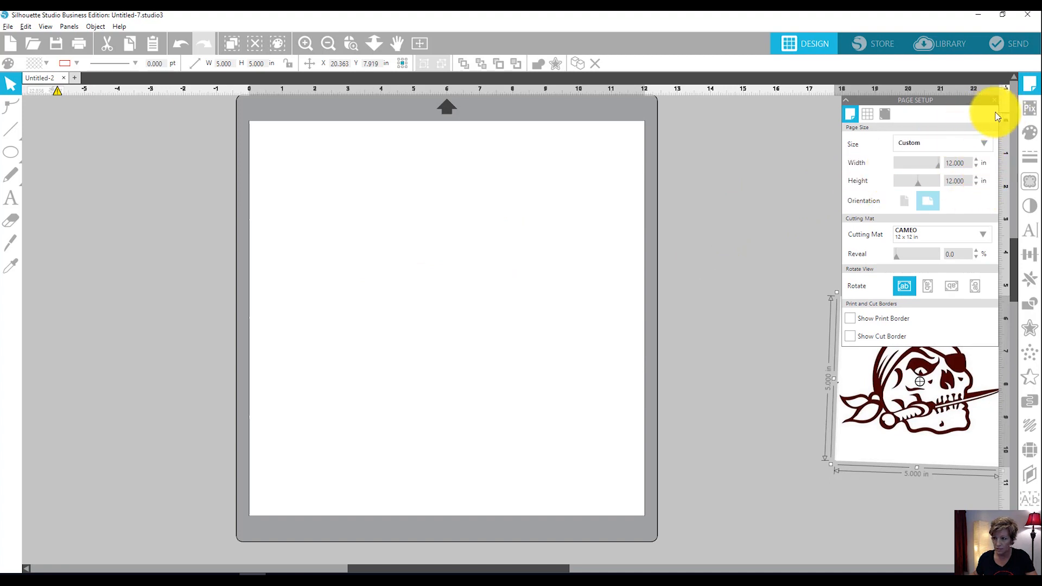
# Set the page width to 24 in and move the pirate skull image off the page, beyond its right edge.
pyautogui.click(1026, 84)
pyautogui.click(1026, 84)
pyautogui.doubleClick(956, 163)
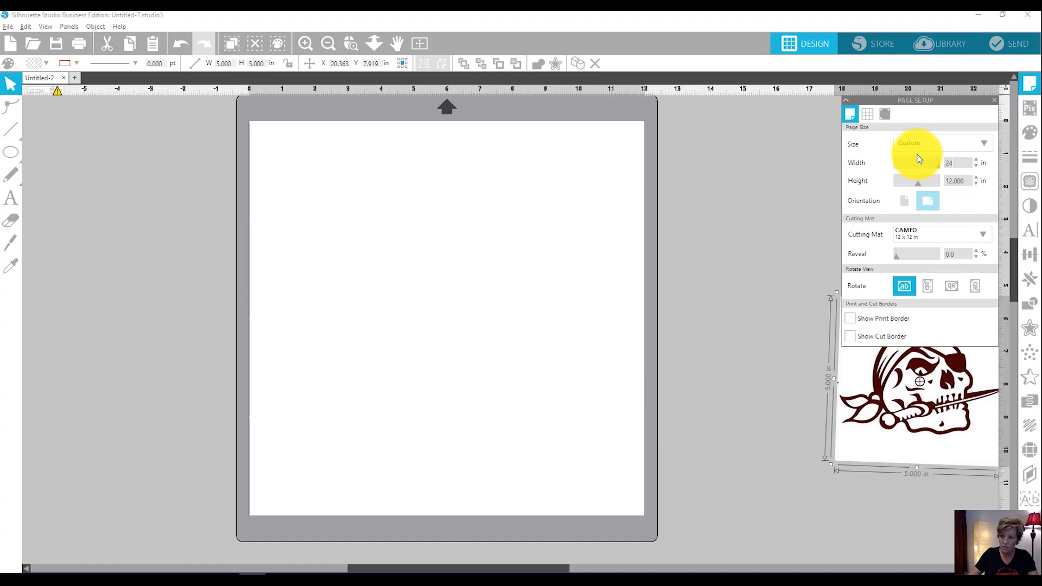
pyautogui.write('24')
pyautogui.press('Return')
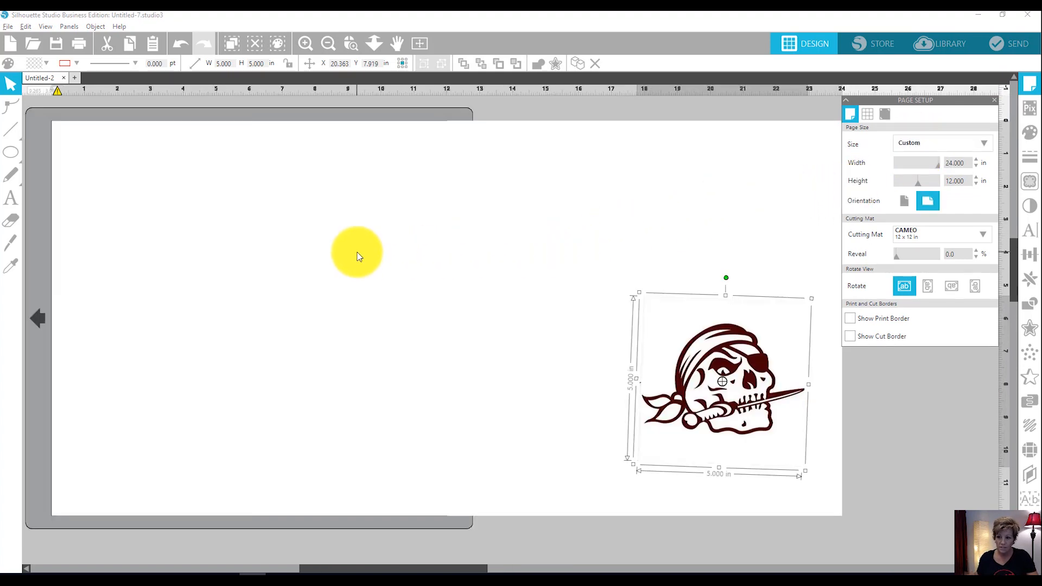
pyautogui.moveTo(732, 396); pyautogui.dragTo(959, 400)
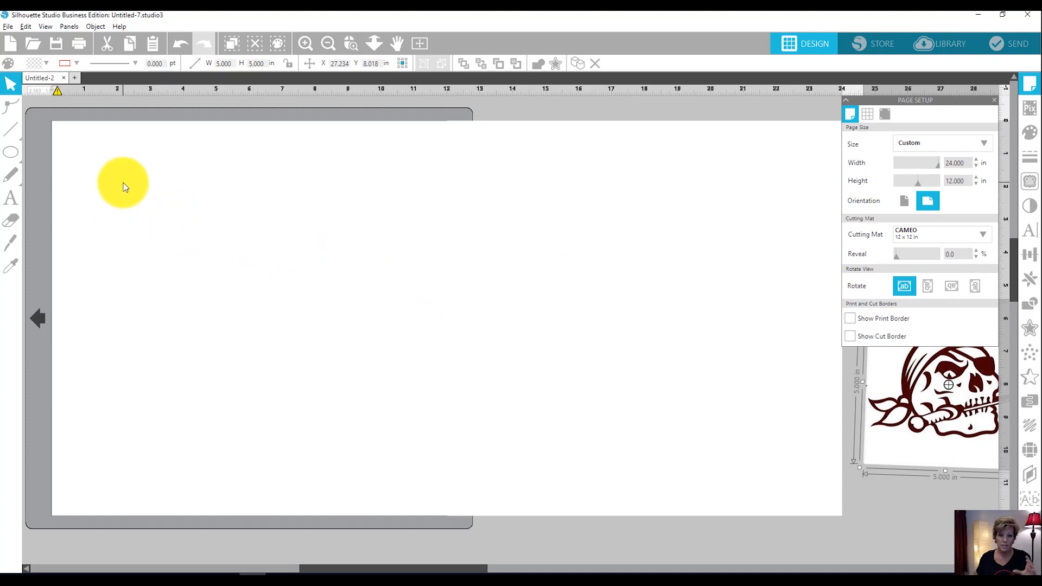
# Draw a vertical line about 8.35 in long near the page's left edge and select it.
pyautogui.moveTo(7, 129)
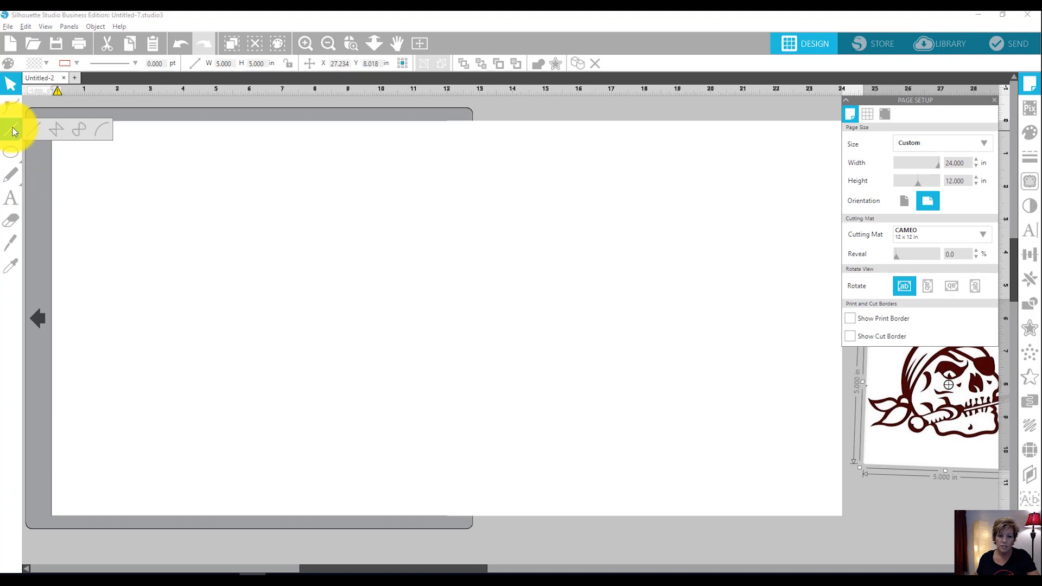
pyautogui.click(13, 130)
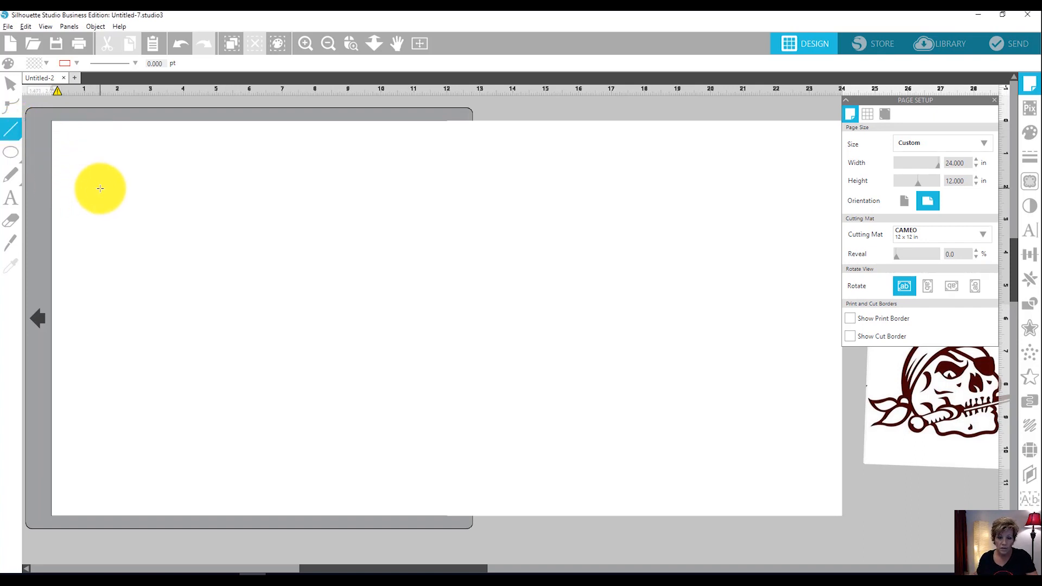
pyautogui.moveTo(63, 135); pyautogui.dragTo(74, 409)
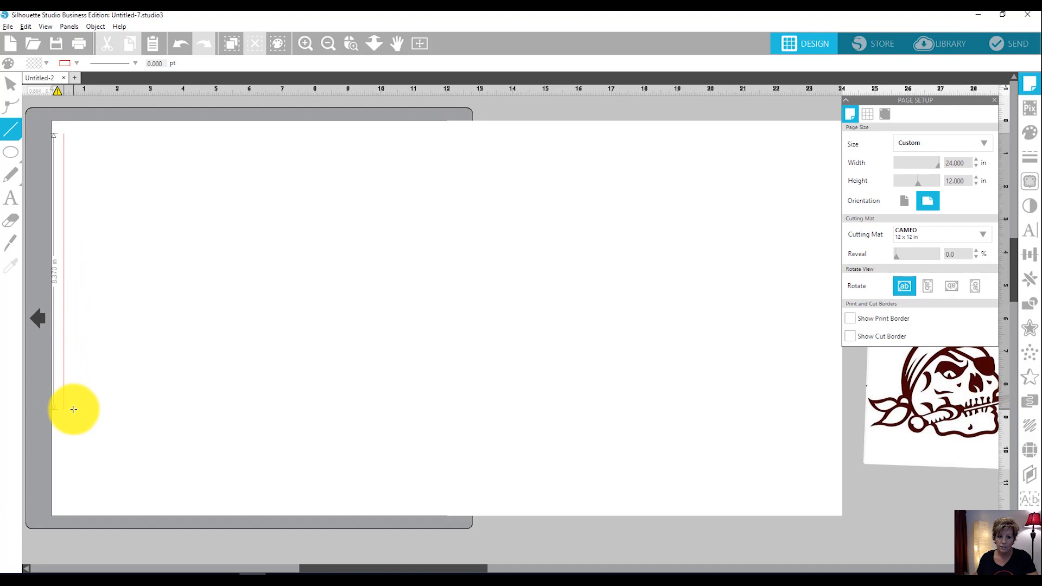
pyautogui.moveTo(74, 409); pyautogui.dragTo(74, 408)
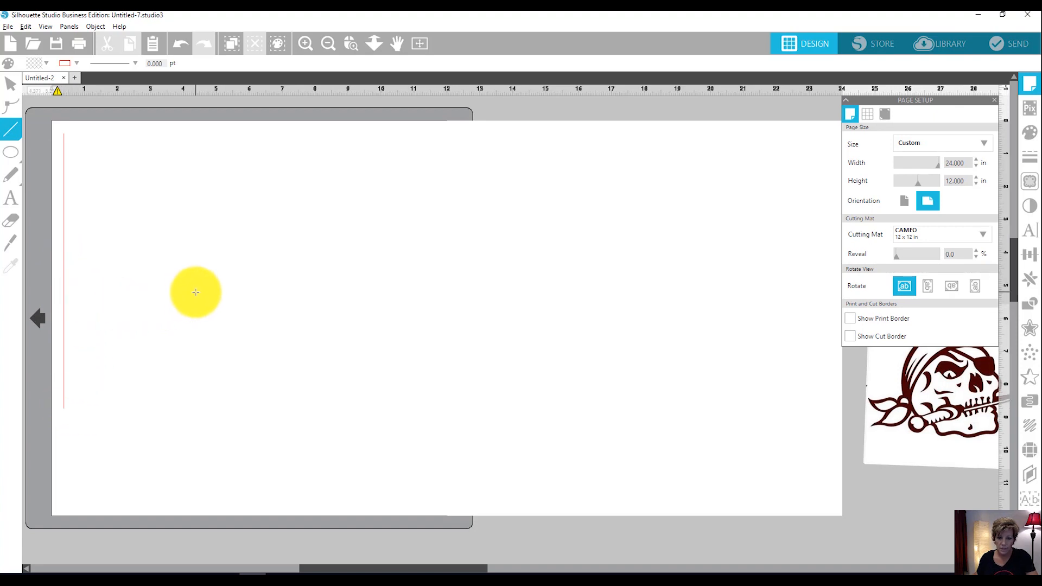
pyautogui.press('v')
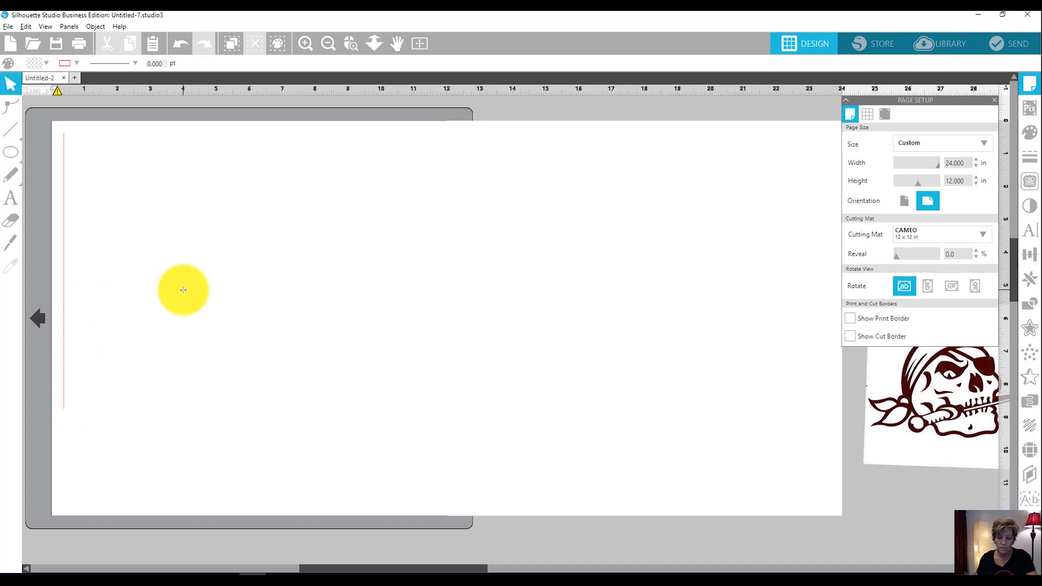
pyautogui.click(64, 201)
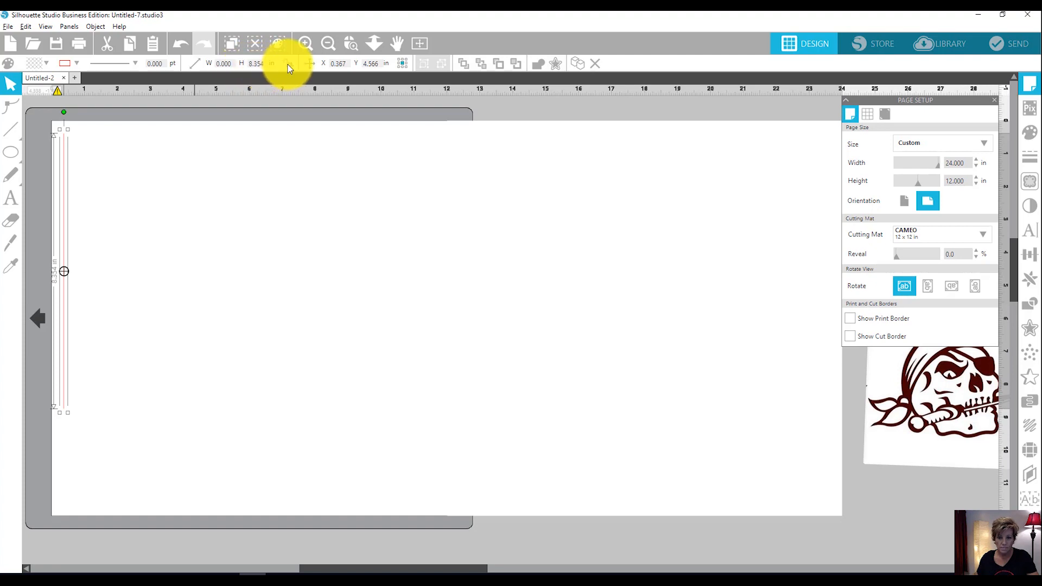
pyautogui.click(257, 64)
pyautogui.write('0.01')
pyautogui.press('Return')
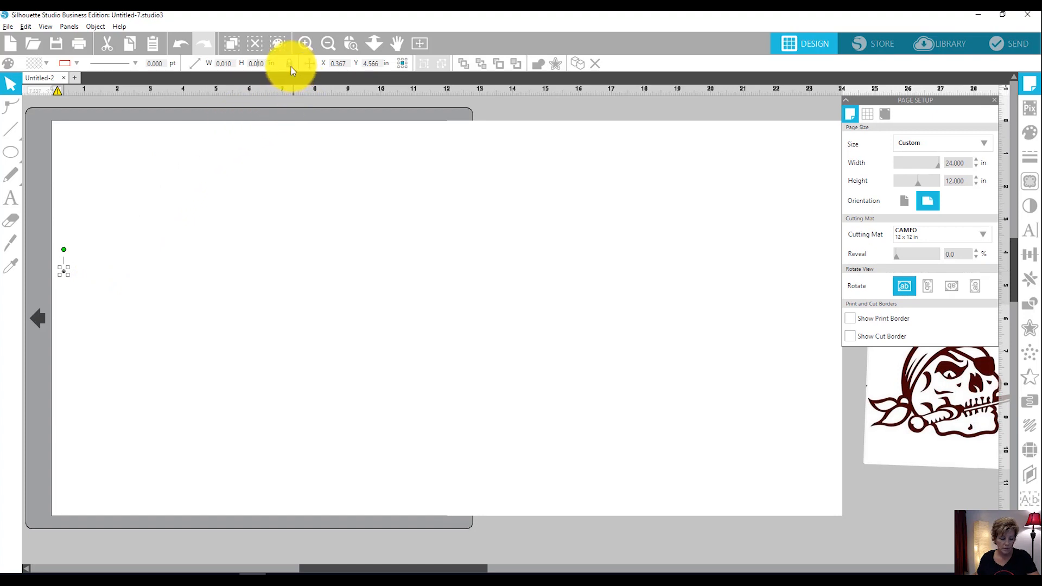
pyautogui.hotkey('ctrl', 'z')
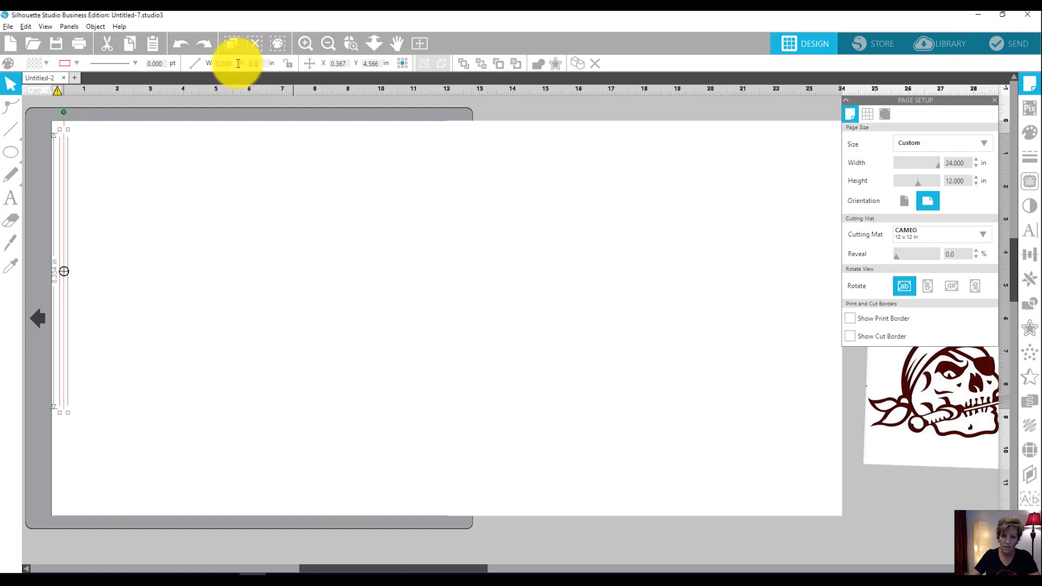
# Make the vertical line 0.01 in wide and 8.5 in high, and move it close to the page's upper-left corner.
pyautogui.press('Return')
pyautogui.click(199, 209)
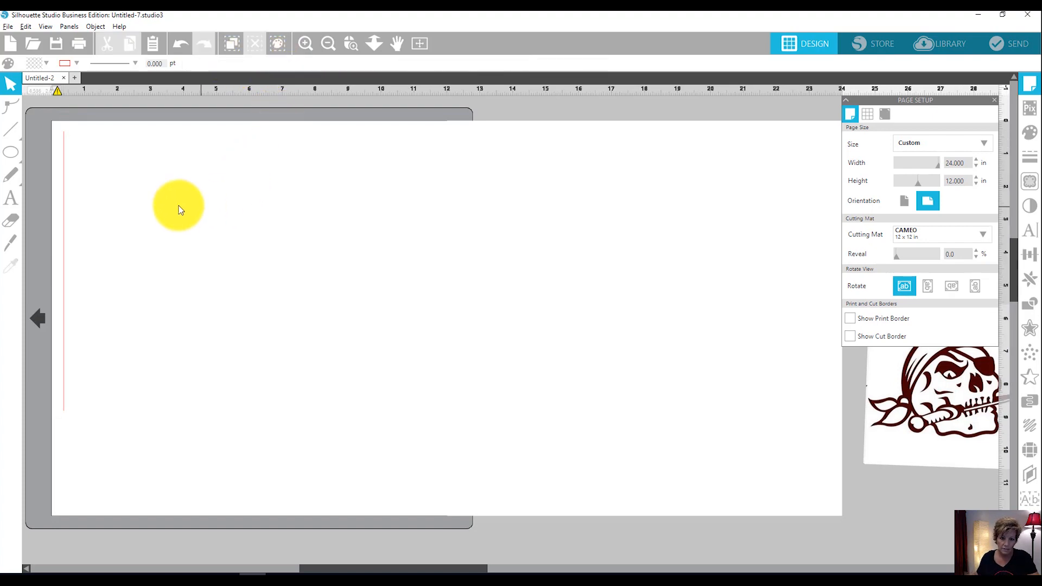
pyautogui.moveTo(65, 243); pyautogui.dragTo(55, 233)
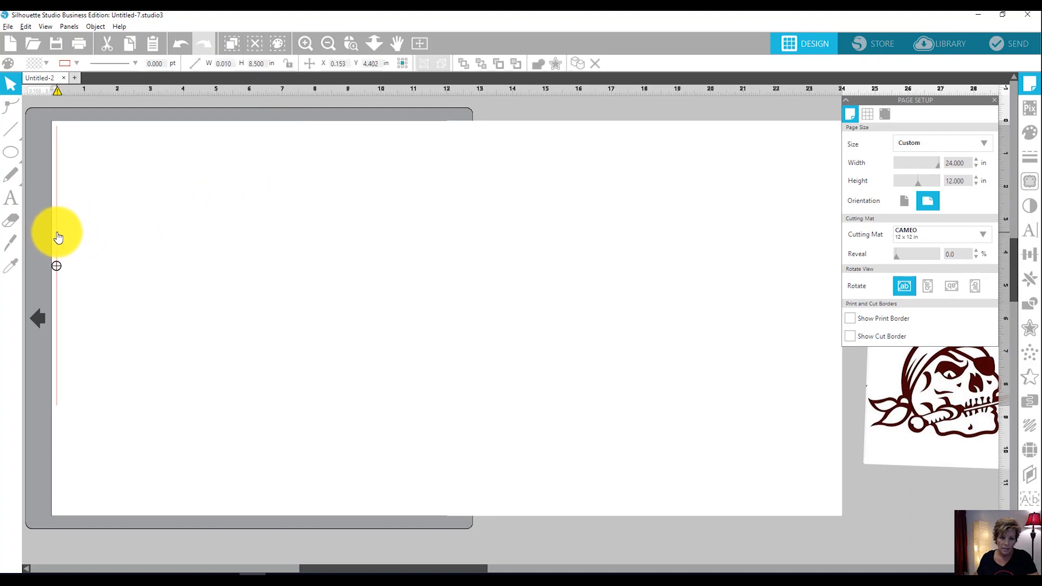
pyautogui.rightClick(57, 235)
pyautogui.click(124, 201)
pyautogui.moveTo(59, 218); pyautogui.dragTo(55, 217)
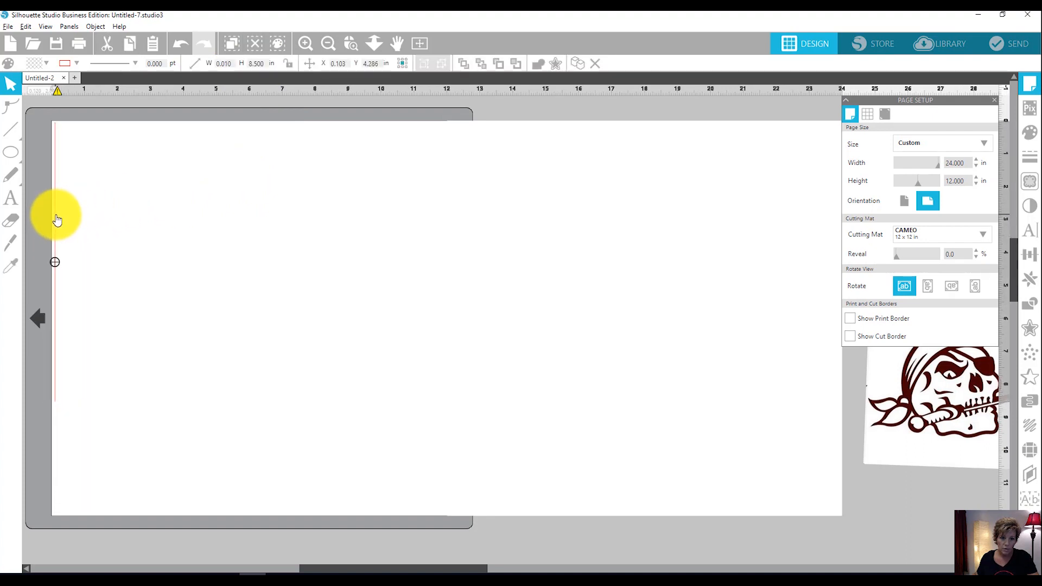
pyautogui.click(93, 214)
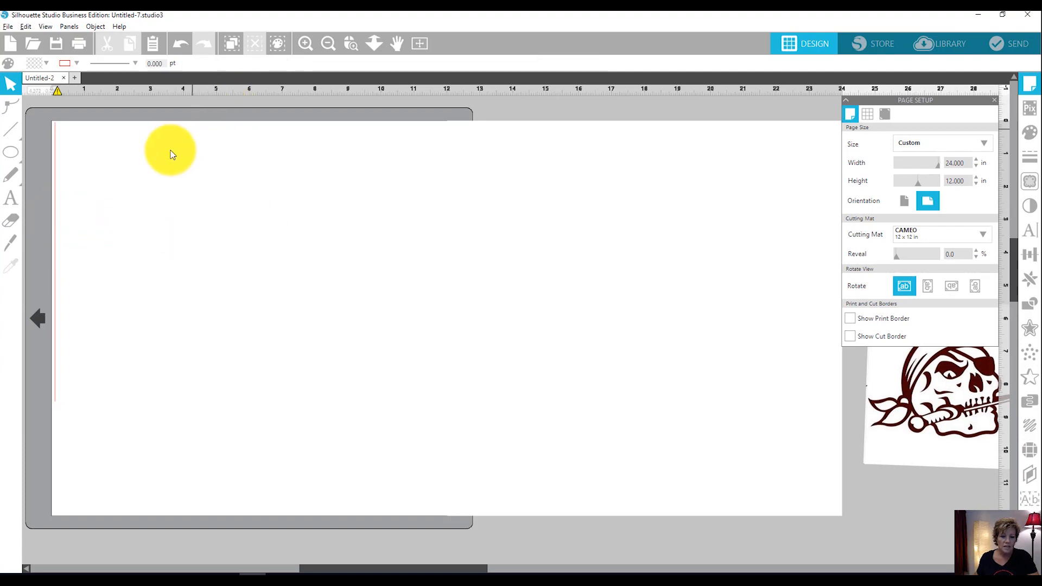
# Draw a sloping line from the vertical line's upper end to a point about 23 in across and 4.4 in down.
pyautogui.click(16, 132)
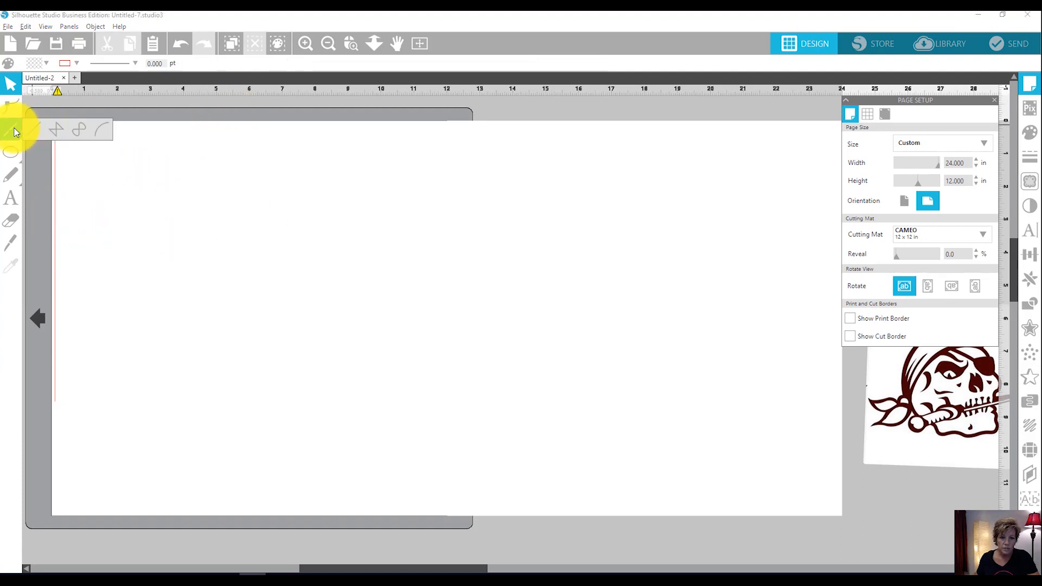
pyautogui.click(14, 132)
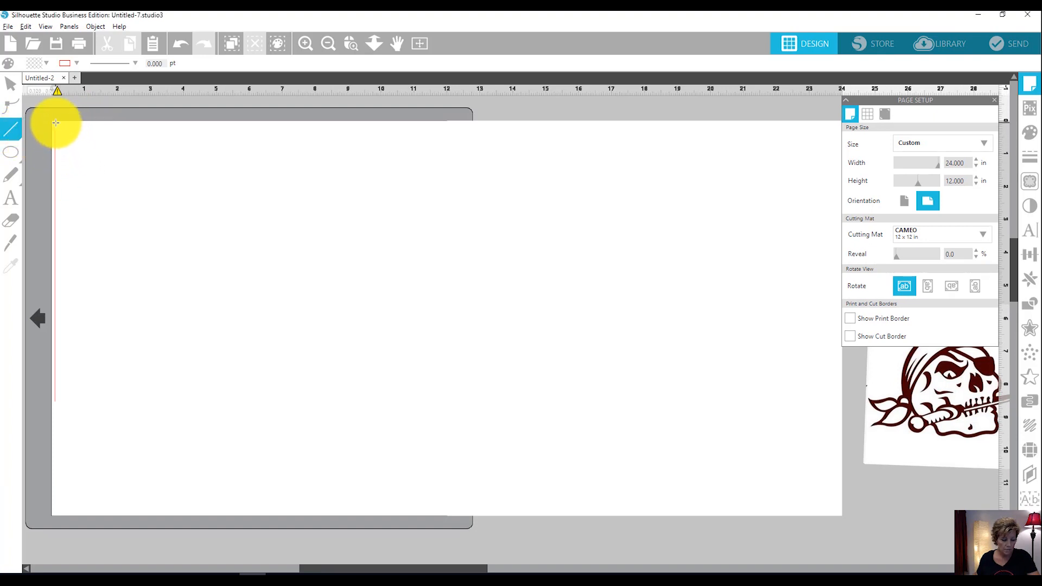
pyautogui.moveTo(56, 123)
pyautogui.mouseDown()
pyautogui.moveTo(256, 196)
pyautogui.moveTo(572, 235)
pyautogui.moveTo(751, 272)
pyautogui.moveTo(817, 269)
pyautogui.mouseUp()
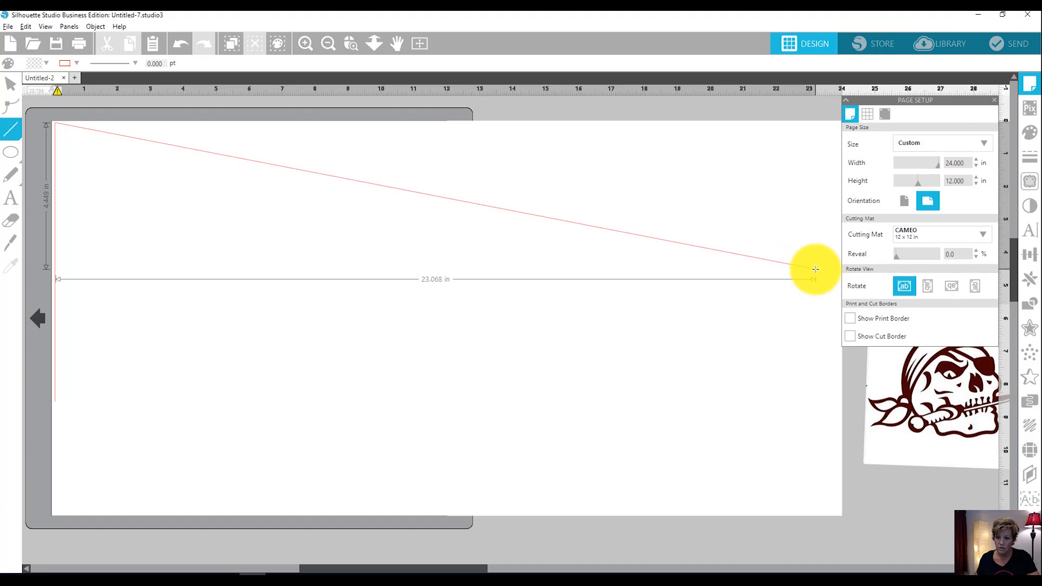
pyautogui.moveTo(816, 270); pyautogui.dragTo(813, 270)
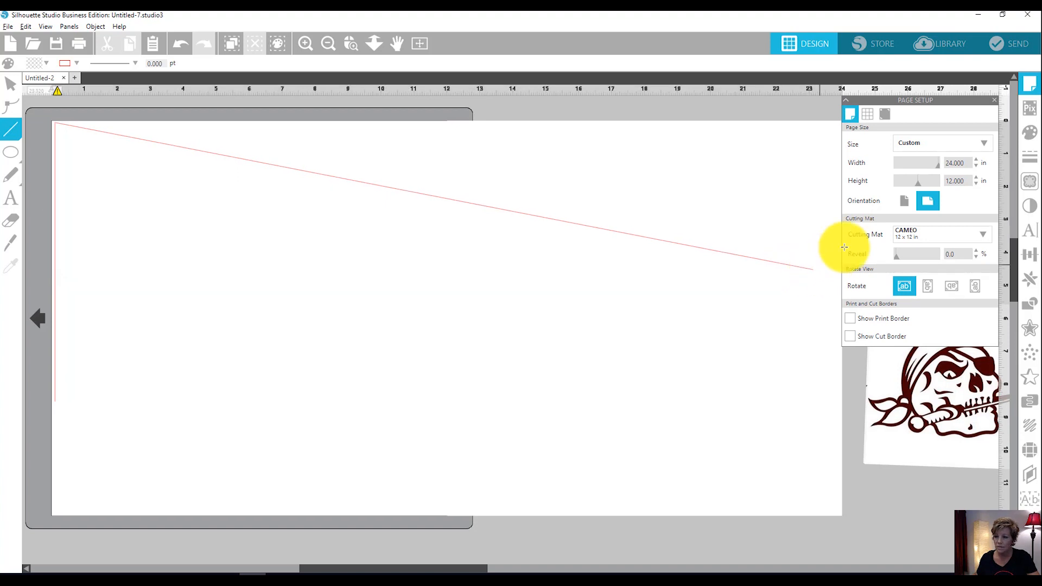
# Close the page settings and draw a line from the vertical line's lower end to the upper slope's tip, closing the pennant triangle.
pyautogui.click(995, 100)
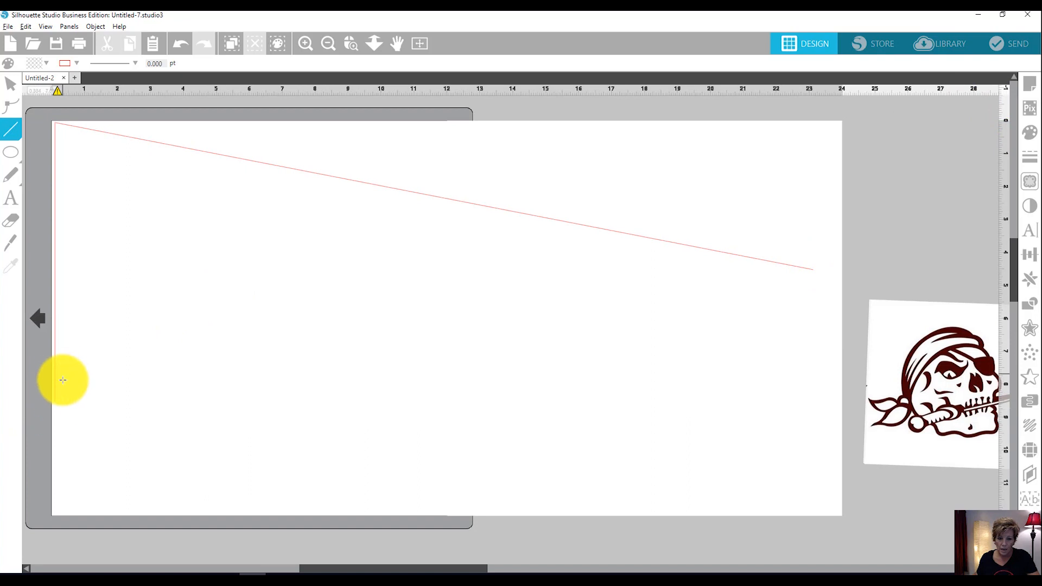
pyautogui.moveTo(57, 401); pyautogui.dragTo(810, 275)
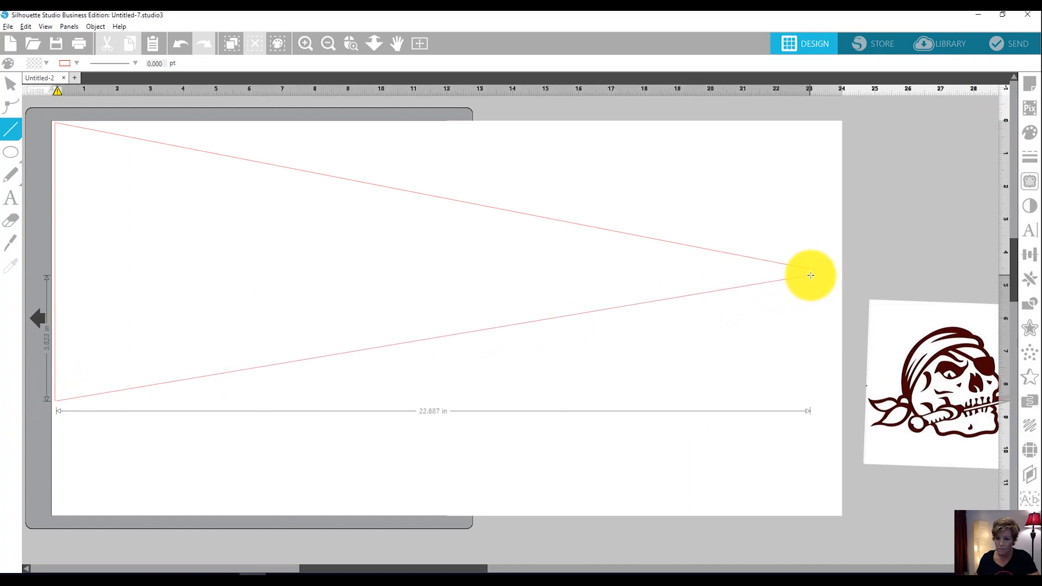
pyautogui.moveTo(815, 275); pyautogui.dragTo(813, 272)
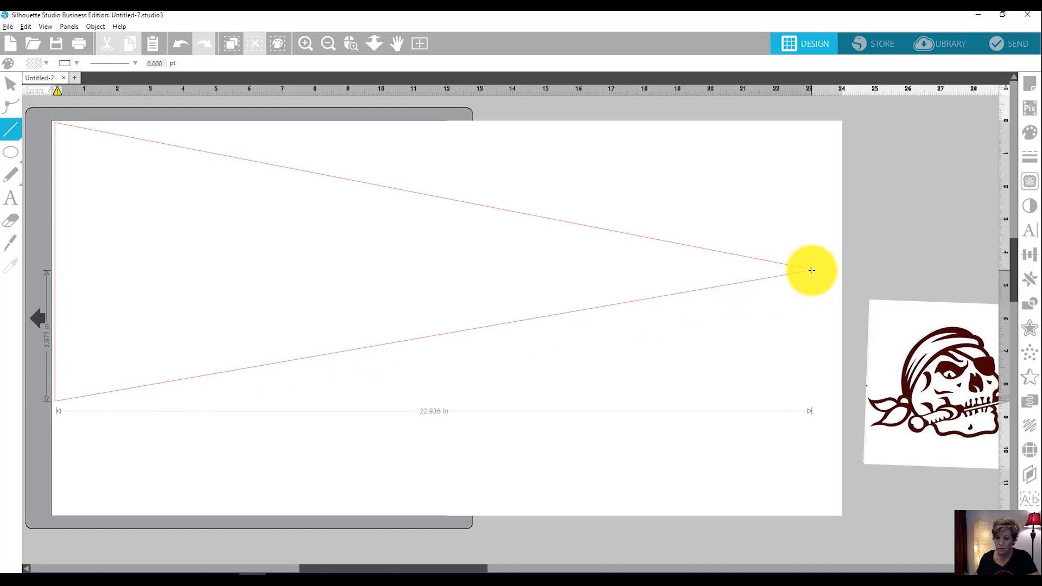
pyautogui.moveTo(812, 271); pyautogui.dragTo(812, 270)
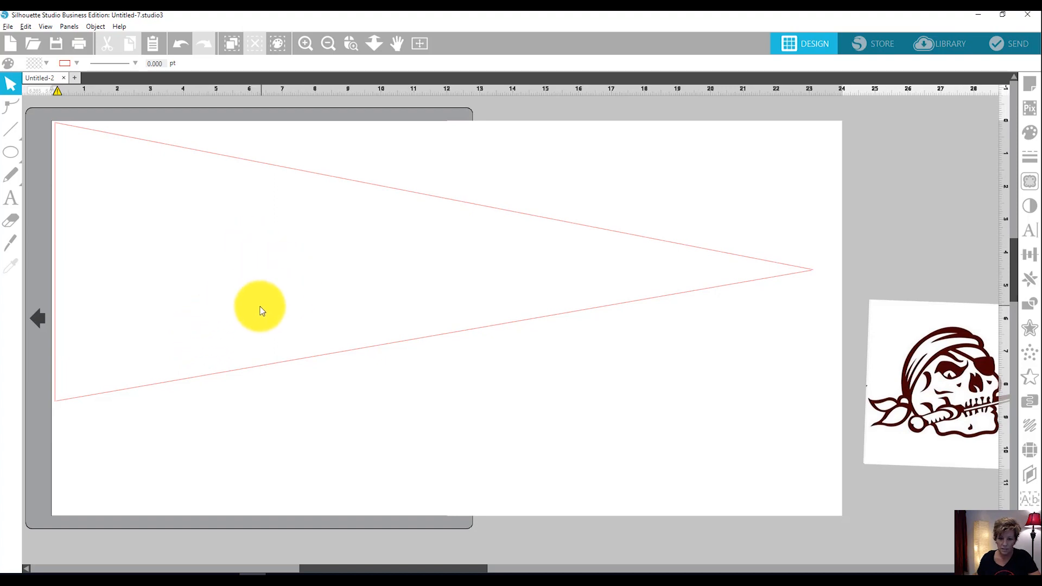
# Add two separate text objects, "braden river" and "high school", one above the other below the pennant outline.
pyautogui.click(11, 199)
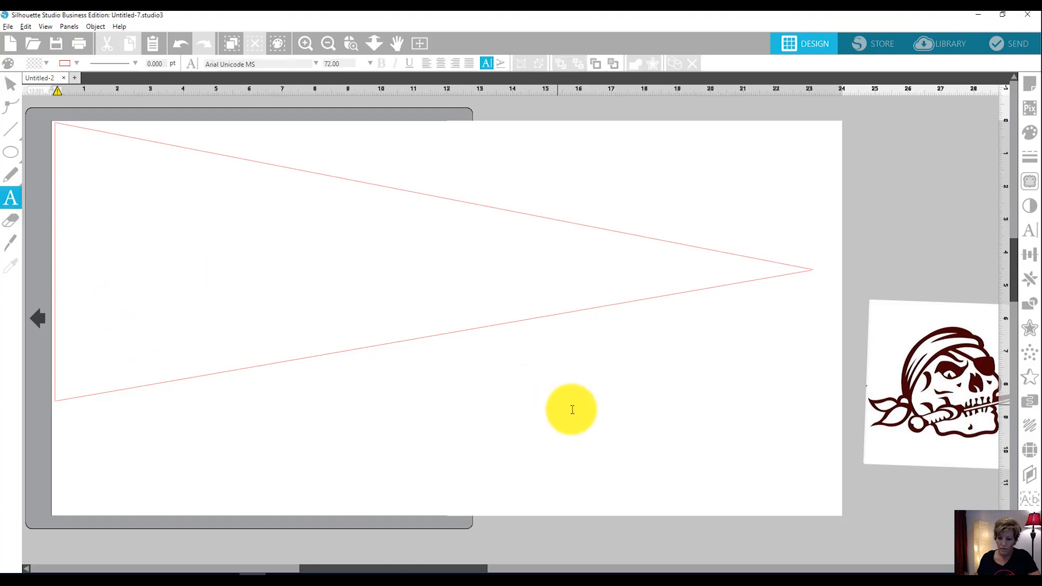
pyautogui.click(507, 392)
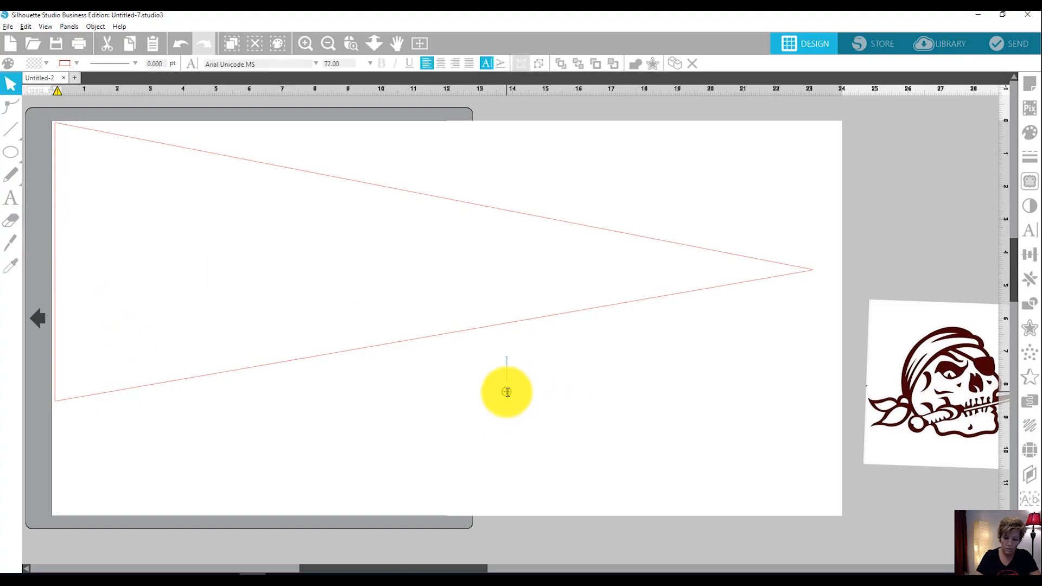
pyautogui.write('braden river')
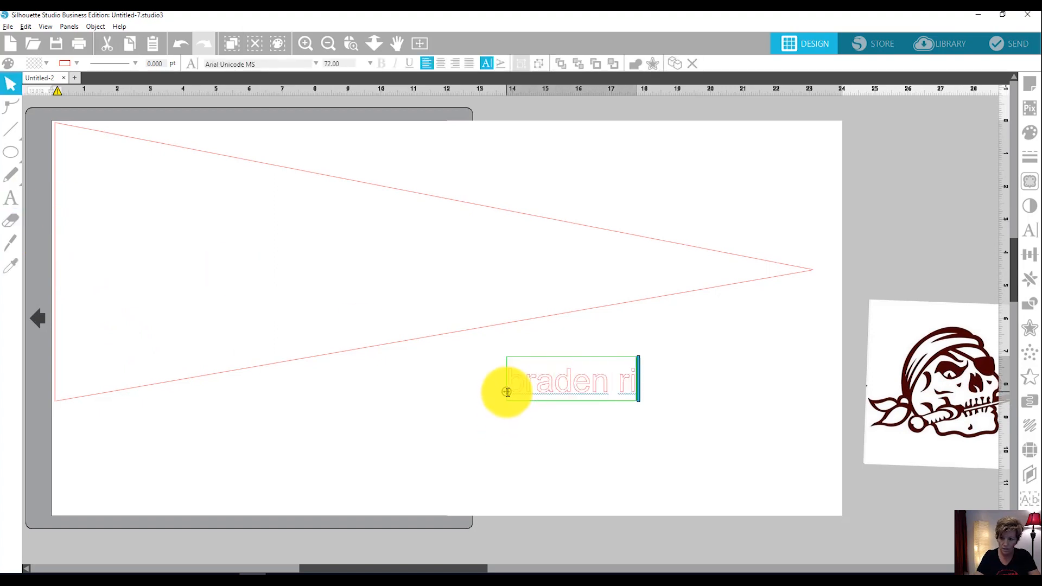
pyautogui.click(11, 199)
pyautogui.click(511, 455)
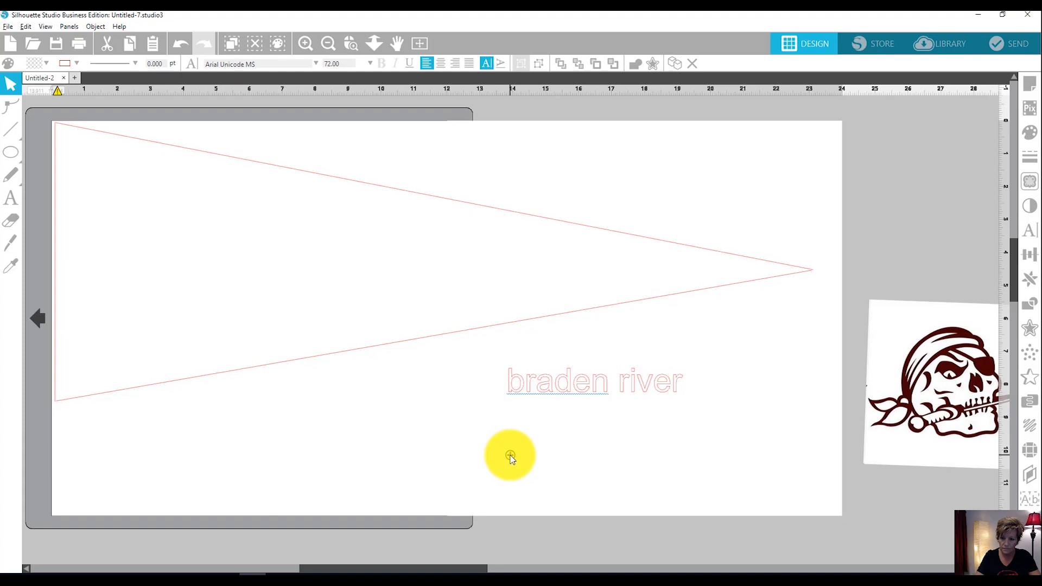
pyautogui.write('high scho')
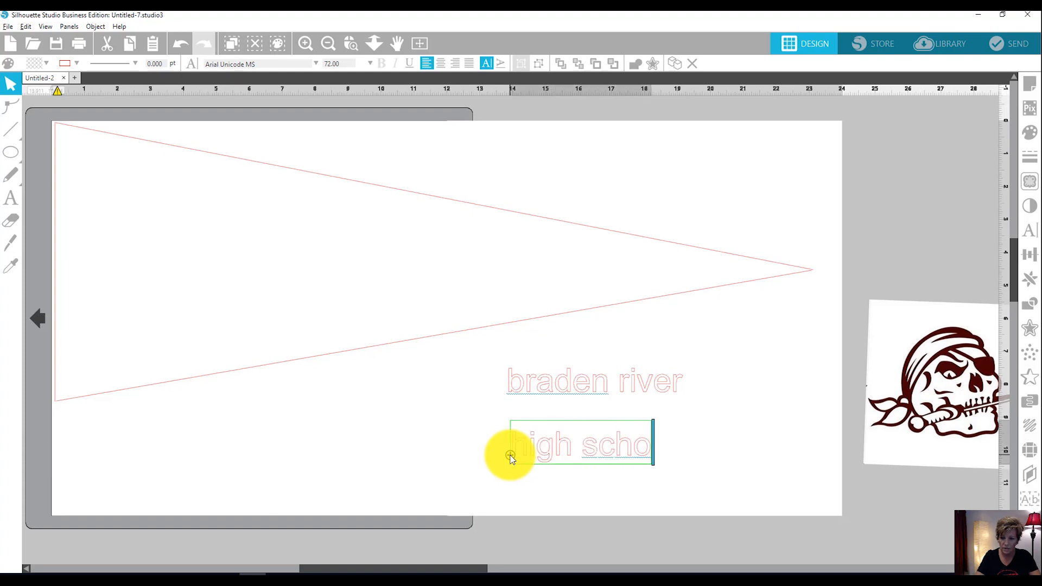
pyautogui.write('ol')
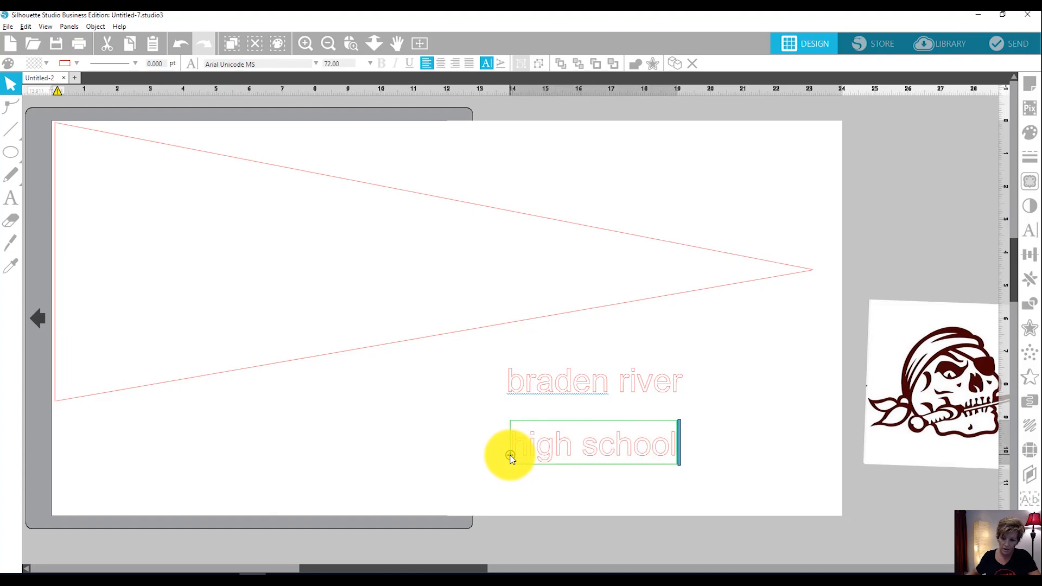
pyautogui.click(471, 395)
# Fill both text objects, "braden river" and "high school", with black.
pyautogui.moveTo(484, 356); pyautogui.dragTo(673, 458)
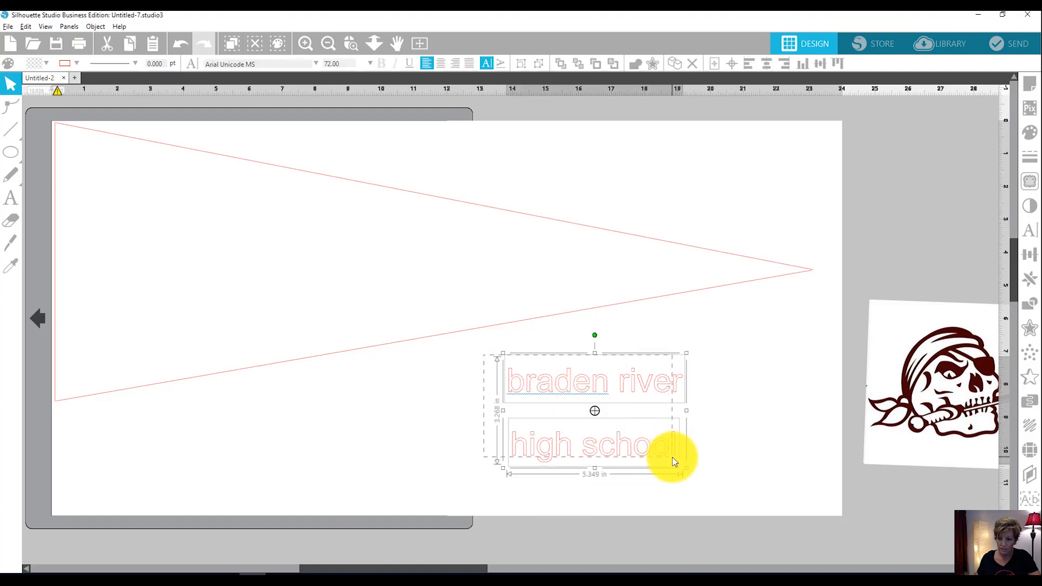
pyautogui.click(1026, 136)
pyautogui.click(921, 154)
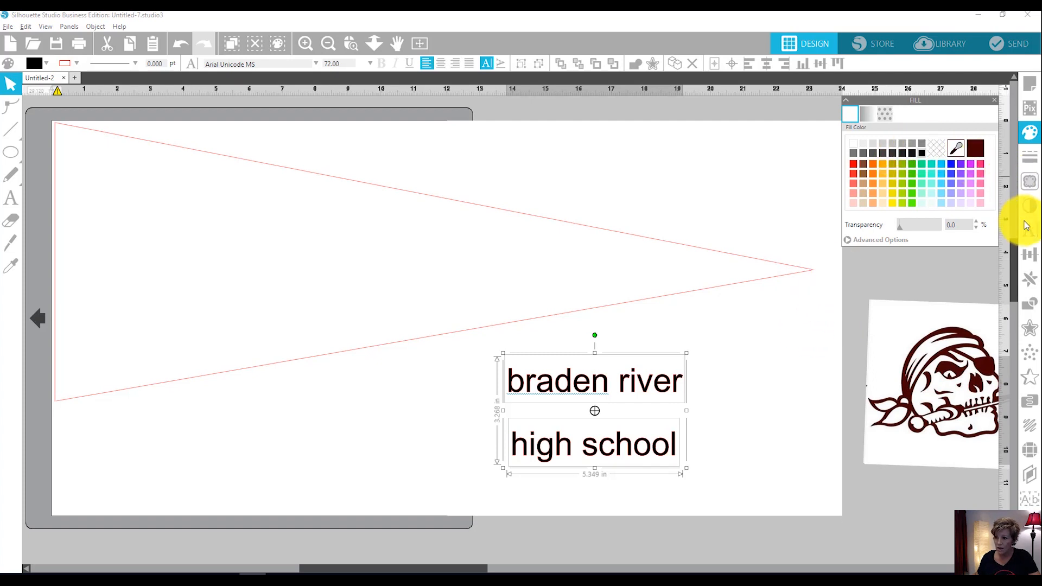
# Set both text objects, "braden river" and "high school", to 60 pt in the College-Black font.
pyautogui.click(1028, 229)
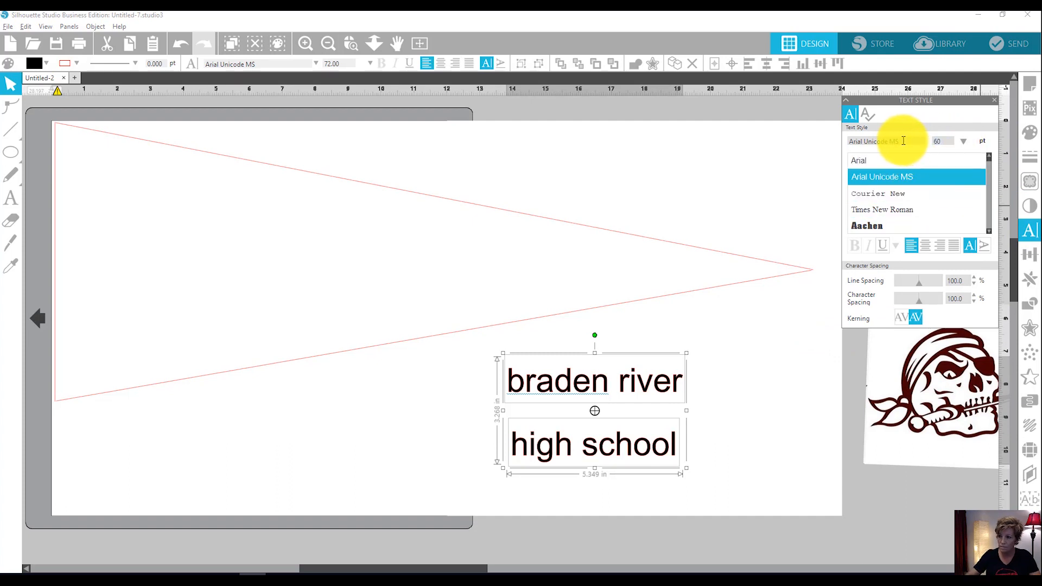
pyautogui.press('Return')
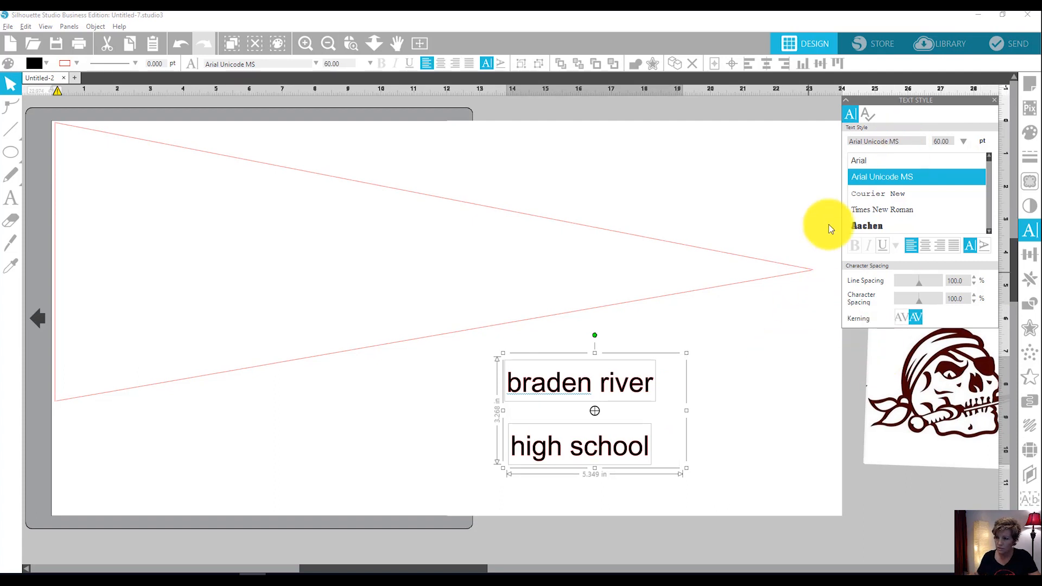
pyautogui.moveTo(917, 142); pyautogui.dragTo(832, 139)
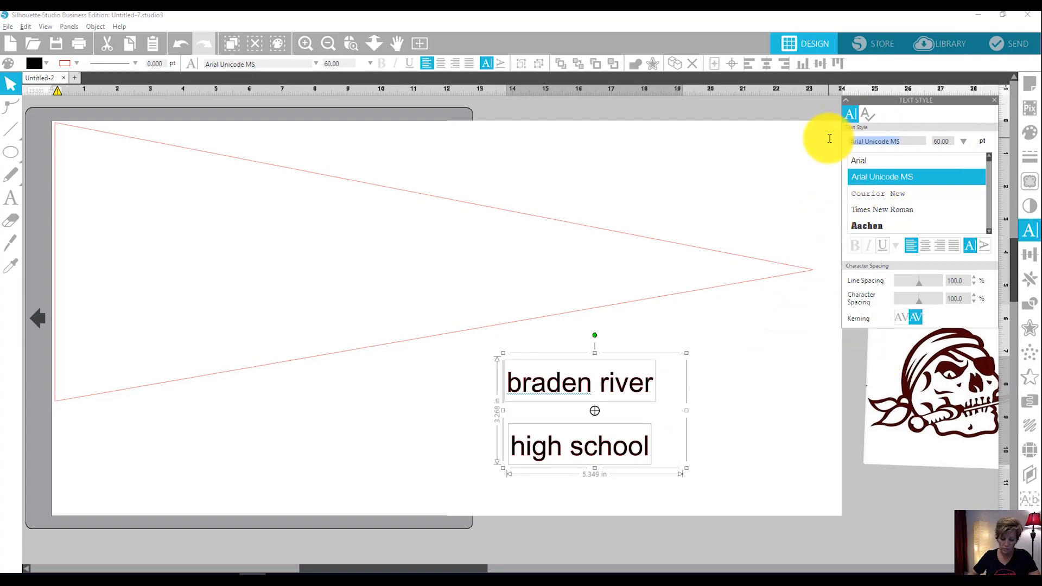
pyautogui.write('college')
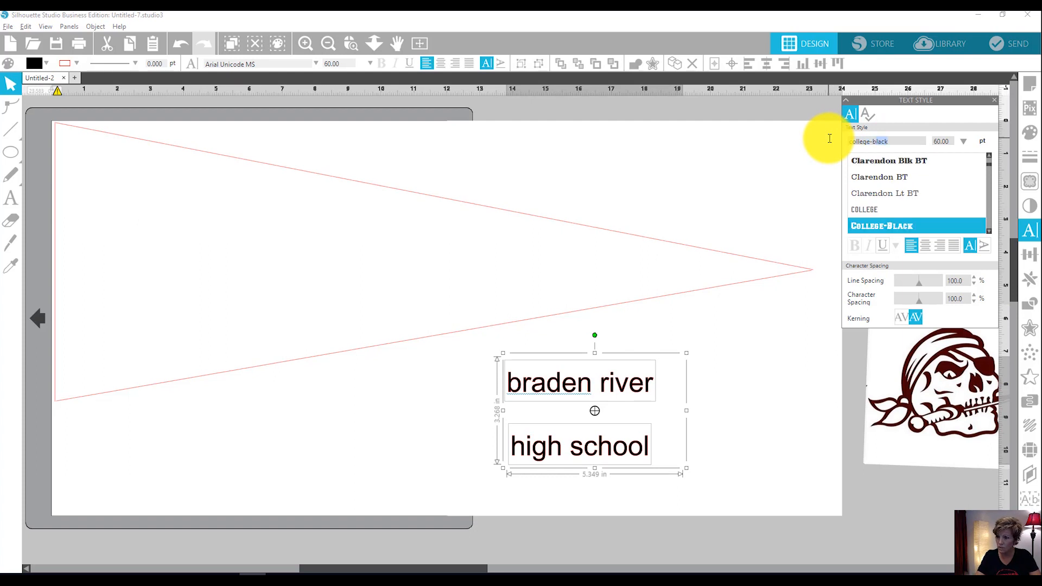
pyautogui.write('-')
pyautogui.press('Return')
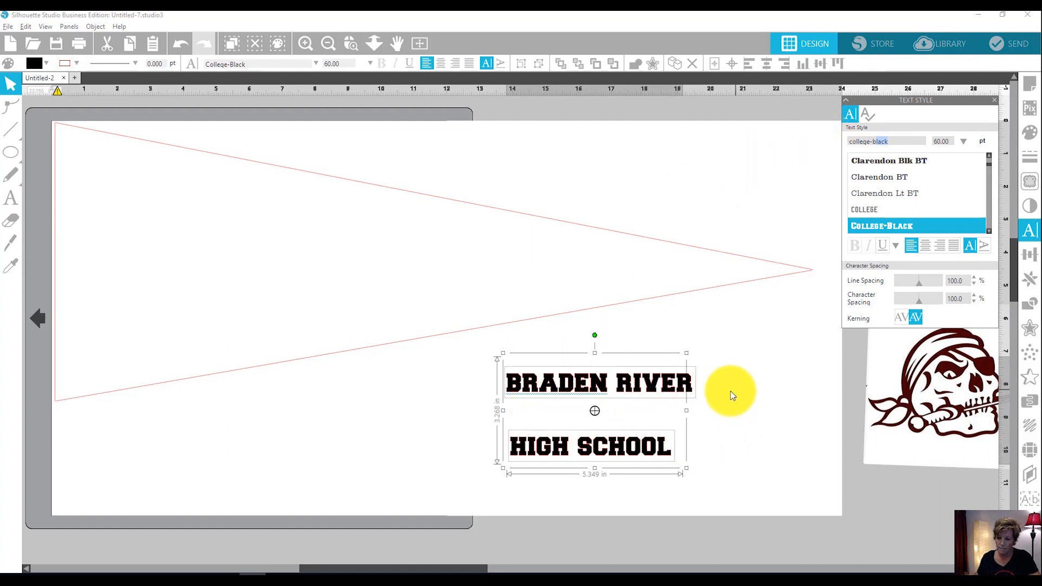
# Move "braden river" and "high school" separately toward the pennant's wide end, keeping both below the outline.
pyautogui.click(504, 431)
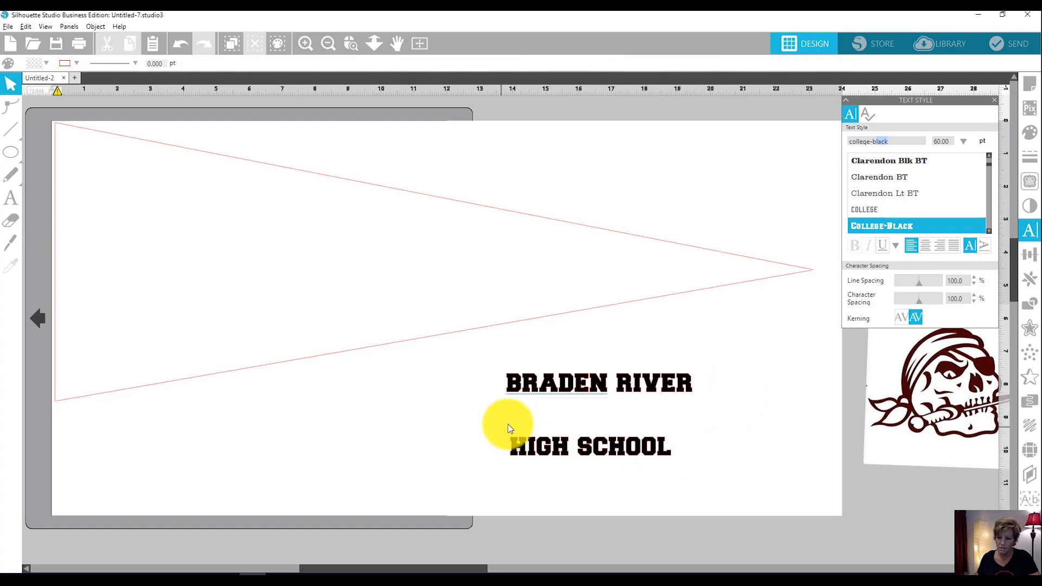
pyautogui.moveTo(523, 394); pyautogui.dragTo(324, 393)
pyautogui.moveTo(569, 458); pyautogui.dragTo(333, 446)
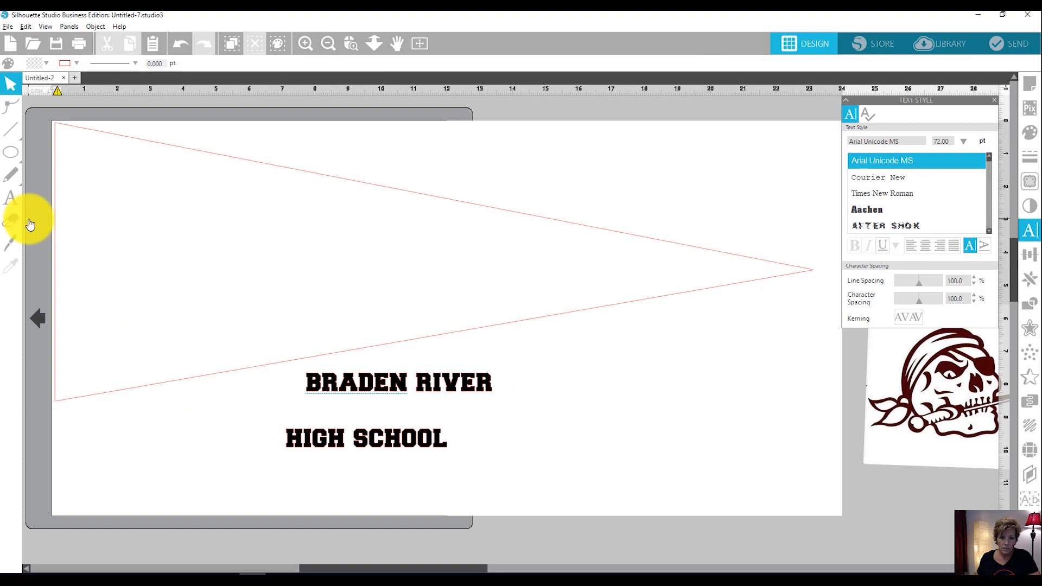
# Draw a circle about 4.5 in across and position it on the page below the pennant's narrow end.
pyautogui.moveTo(14, 158)
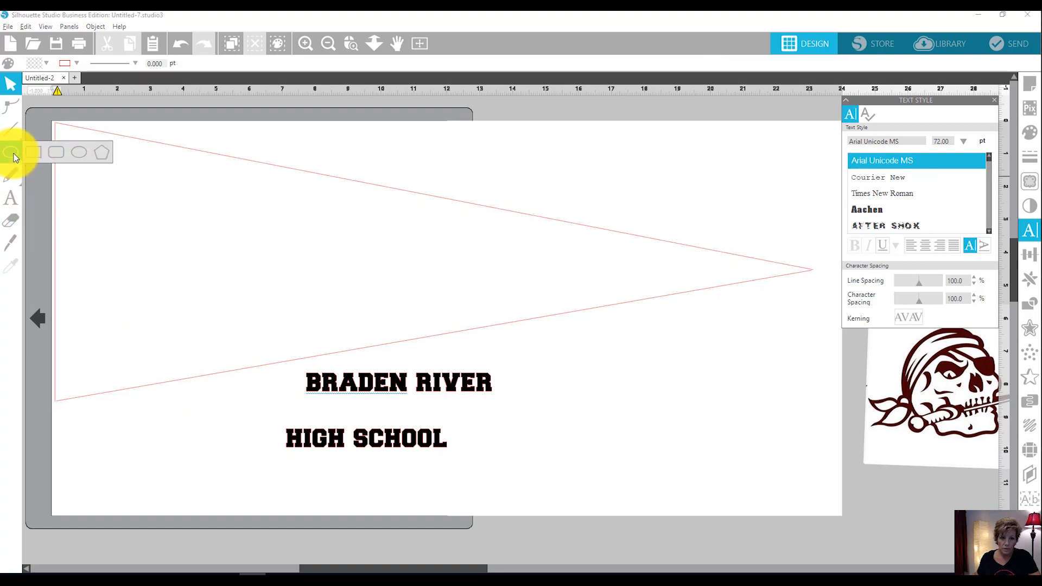
pyautogui.click(76, 158)
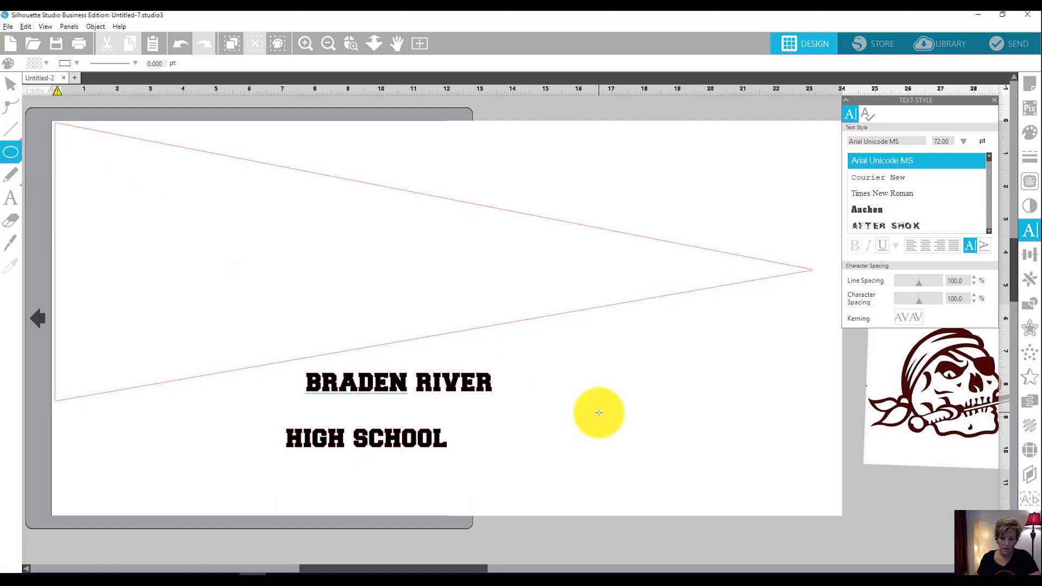
pyautogui.moveTo(585, 412); pyautogui.dragTo(848, 446)
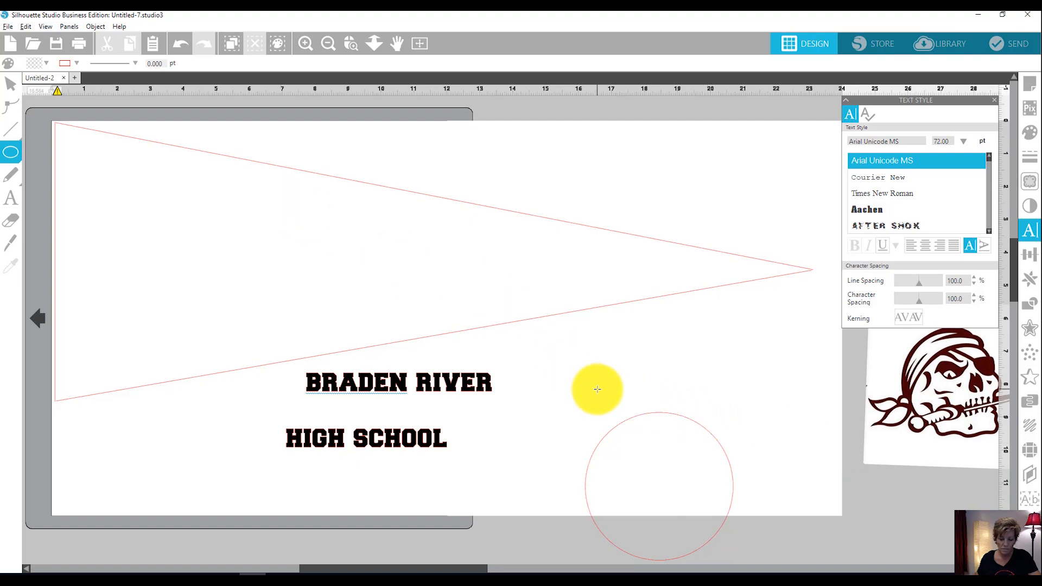
pyautogui.moveTo(625, 424); pyautogui.dragTo(642, 361)
pyautogui.click(640, 352)
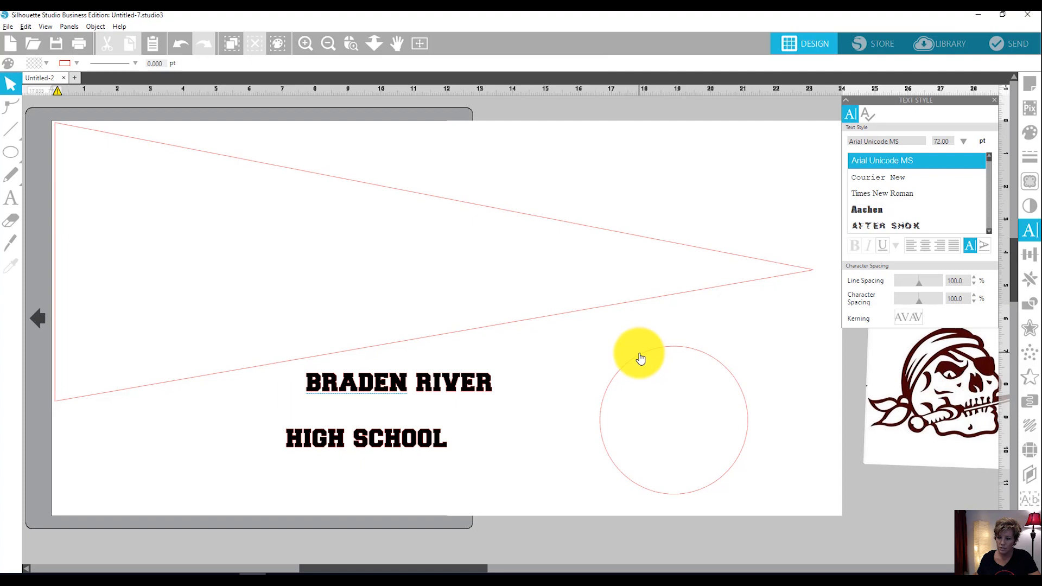
# Set the circle's width and height to 5.2 in.
pyautogui.click(641, 356)
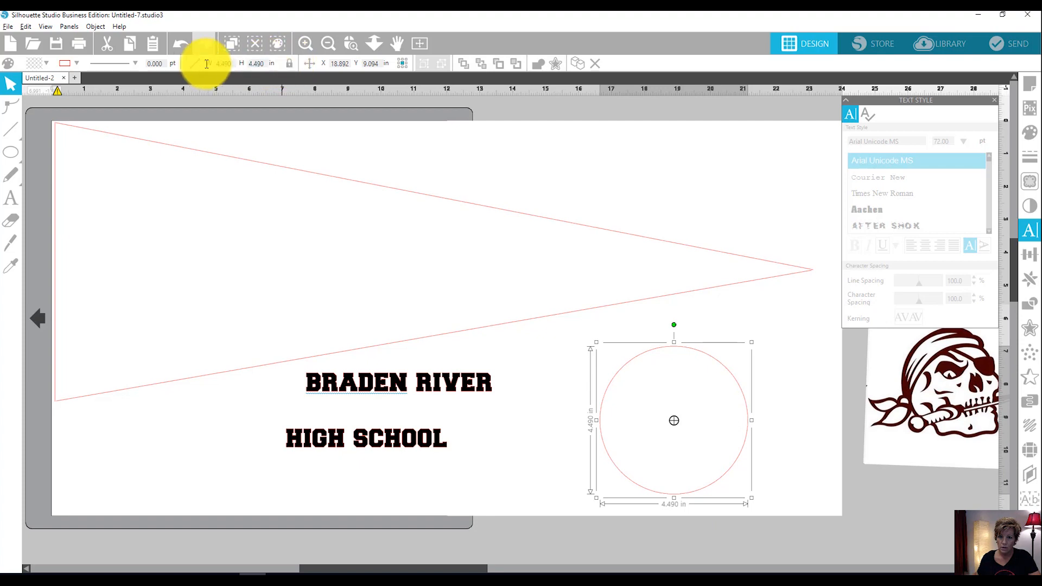
pyautogui.write('5.2')
pyautogui.press('Return')
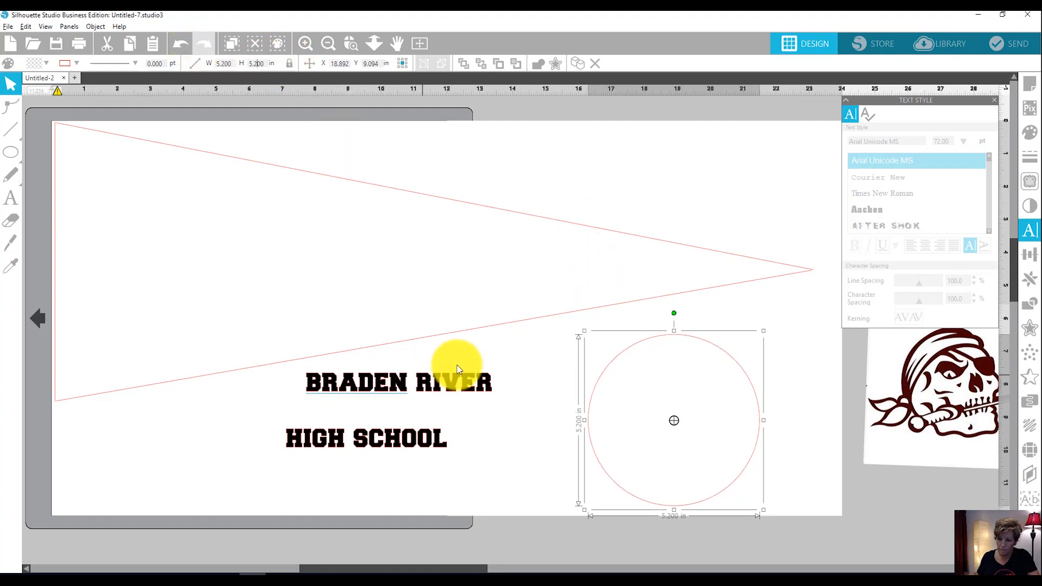
# Move "high school" clear of "braden river" and wrap "braden river" evenly along the outside of the circle's upper arc.
pyautogui.moveTo(333, 438); pyautogui.dragTo(177, 487)
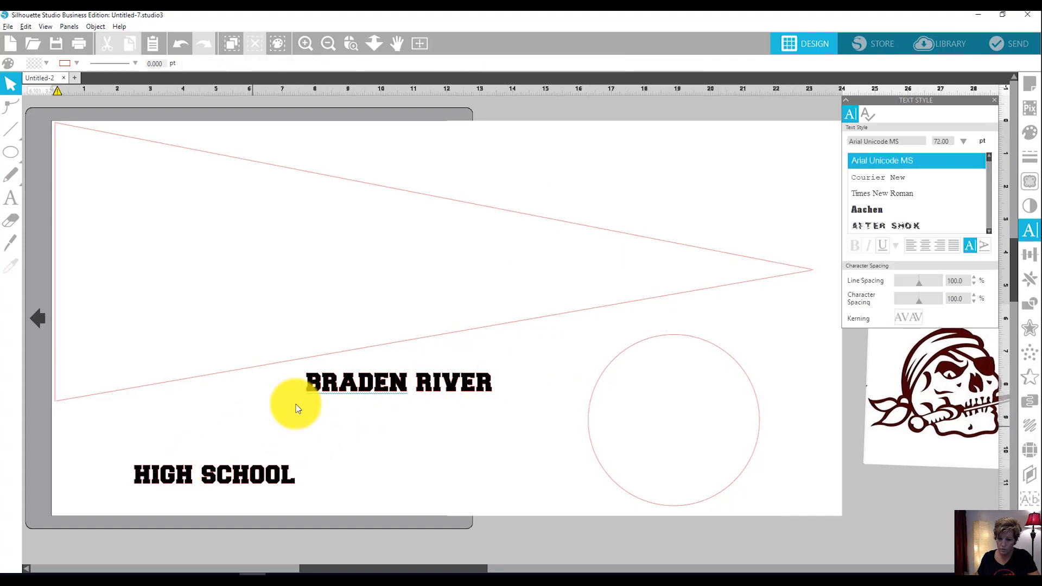
pyautogui.click(344, 391)
pyautogui.doubleClick(325, 392)
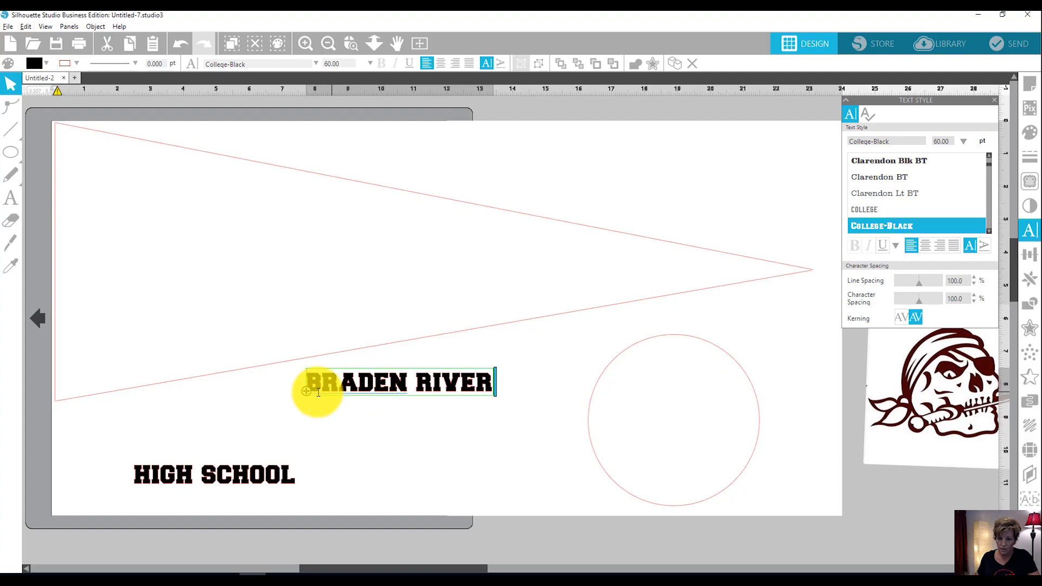
pyautogui.moveTo(325, 398); pyautogui.dragTo(614, 379)
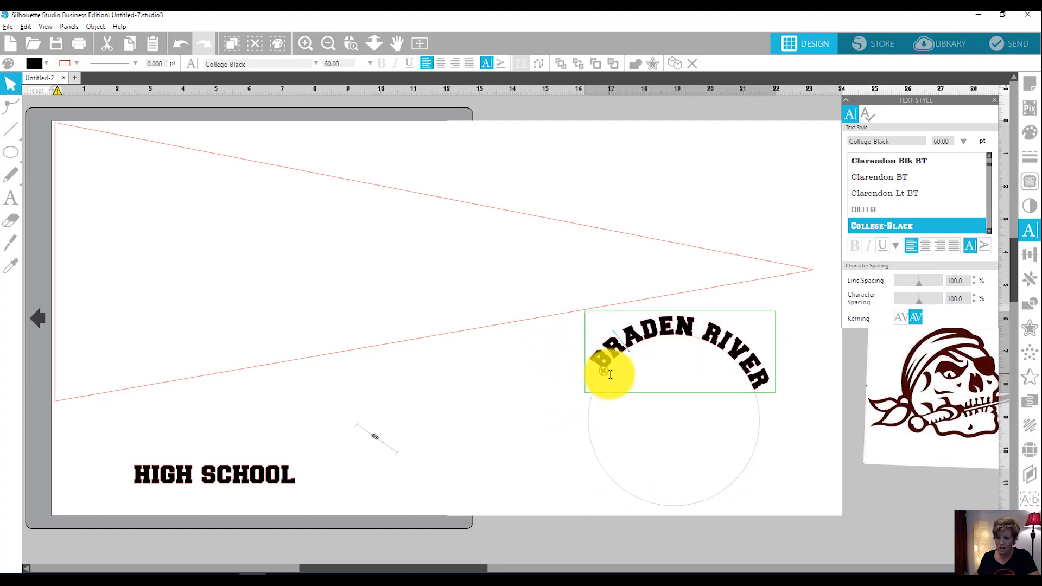
pyautogui.moveTo(606, 374); pyautogui.dragTo(595, 387)
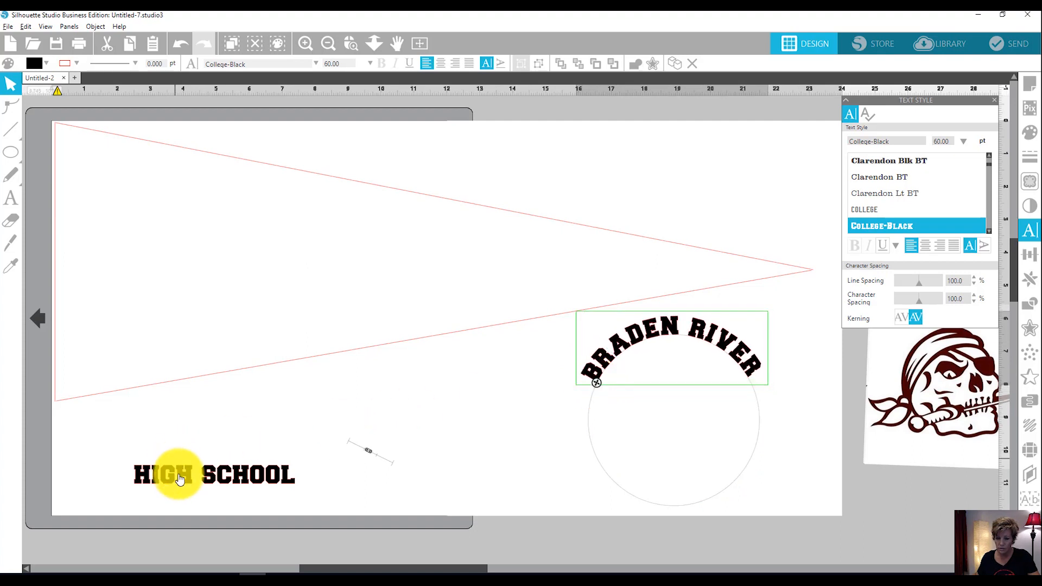
# Wrap "high school" along the circle's lower arc, shifting the letters outside the circle and centring them opposite "braden river".
pyautogui.click(179, 475)
pyautogui.doubleClick(154, 484)
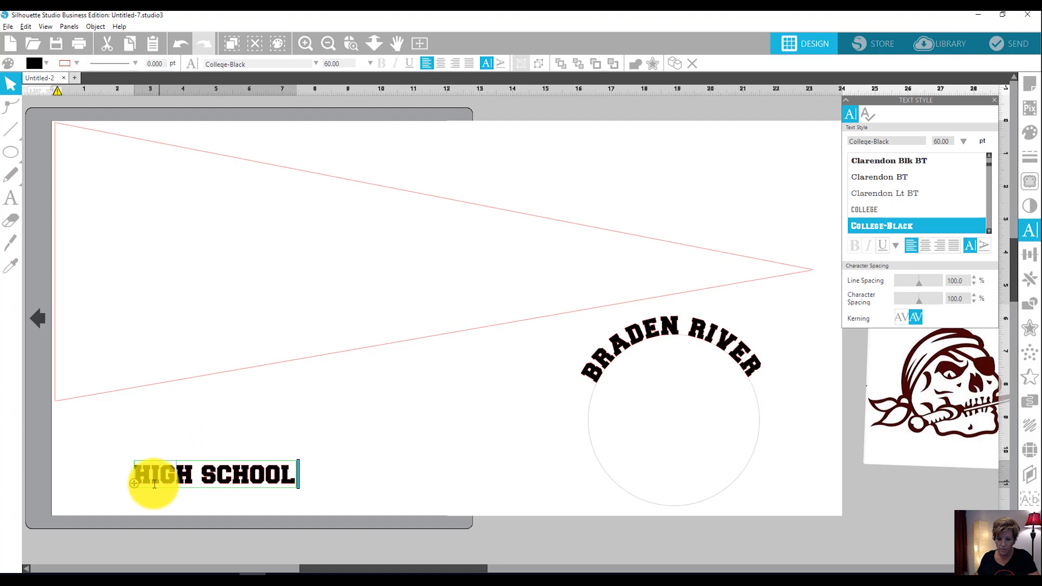
pyautogui.moveTo(140, 487)
pyautogui.mouseDown()
pyautogui.moveTo(135, 479)
pyautogui.moveTo(609, 466)
pyautogui.moveTo(616, 481)
pyautogui.moveTo(673, 504)
pyautogui.moveTo(739, 464)
pyautogui.moveTo(743, 422)
pyautogui.moveTo(733, 408)
pyautogui.moveTo(728, 437)
pyautogui.moveTo(633, 456)
pyautogui.moveTo(451, 451)
pyautogui.moveTo(627, 468)
pyautogui.mouseUp()
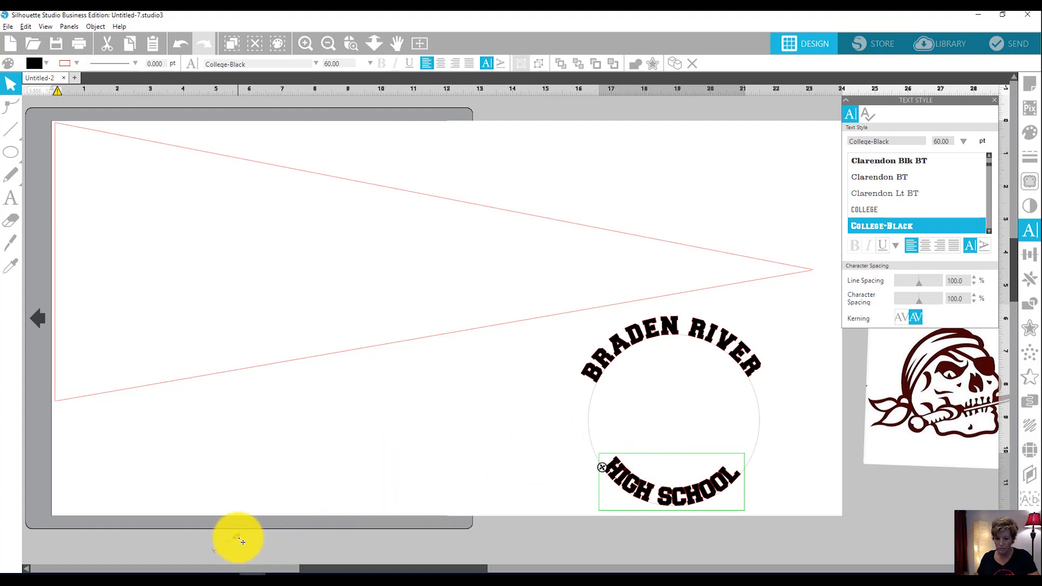
pyautogui.moveTo(238, 541); pyautogui.dragTo(223, 565)
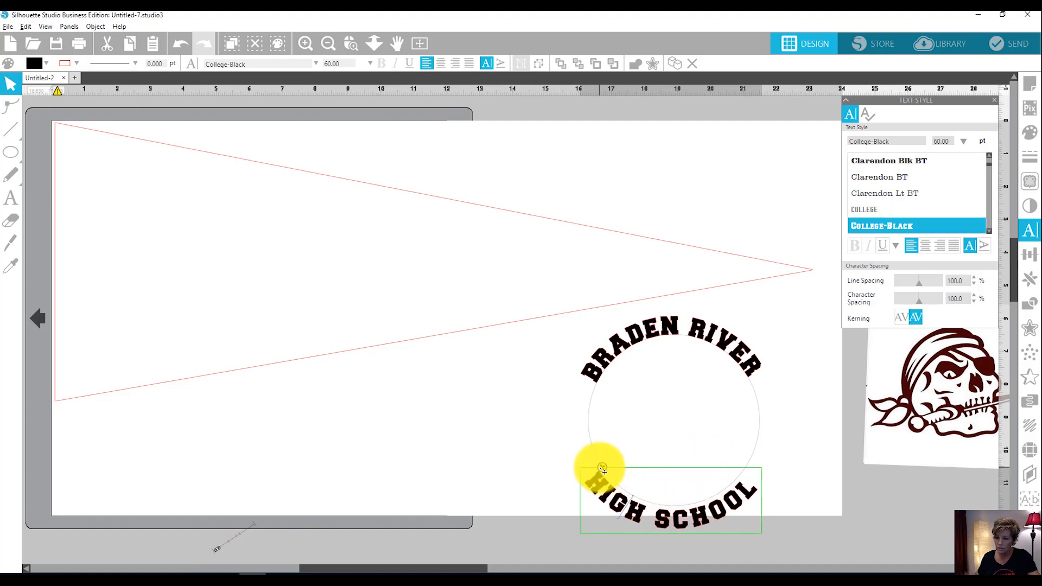
pyautogui.moveTo(604, 476); pyautogui.dragTo(609, 477)
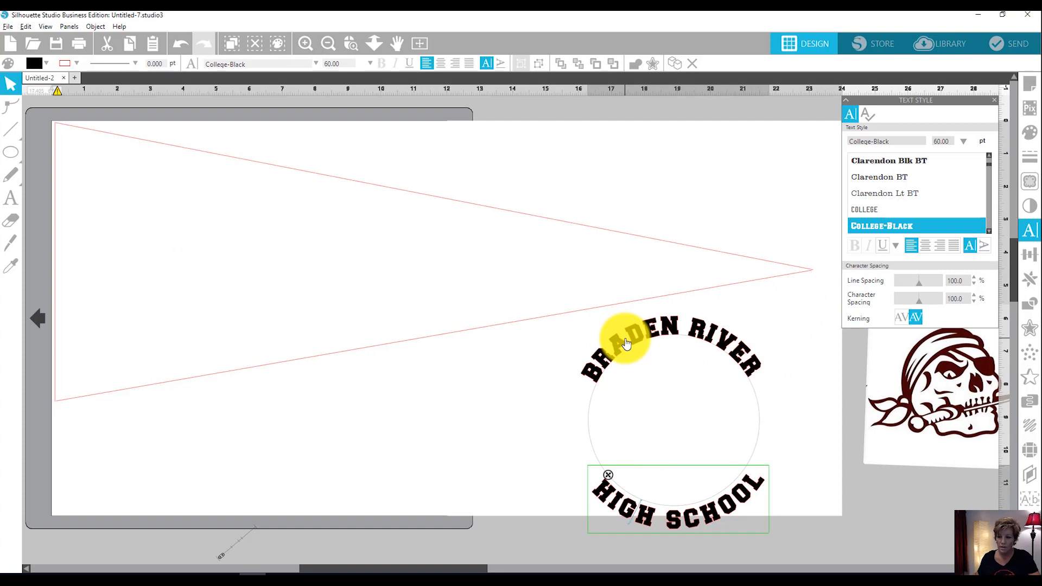
# Convert both curved texts to paths and move them into the pennant's wide end, with "braden river" above "high school".
pyautogui.click(626, 342)
pyautogui.press('i')
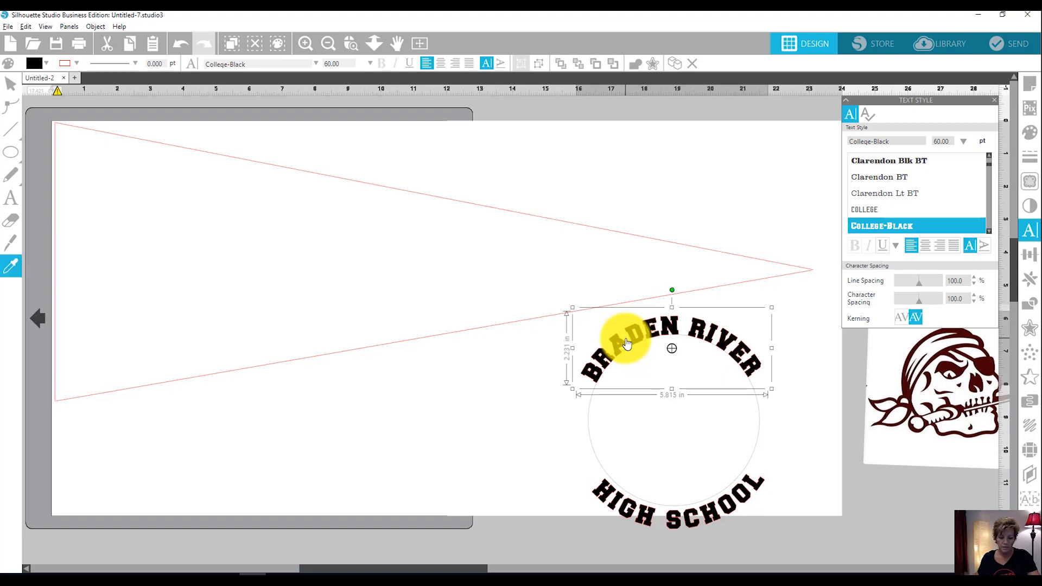
pyautogui.click(626, 342)
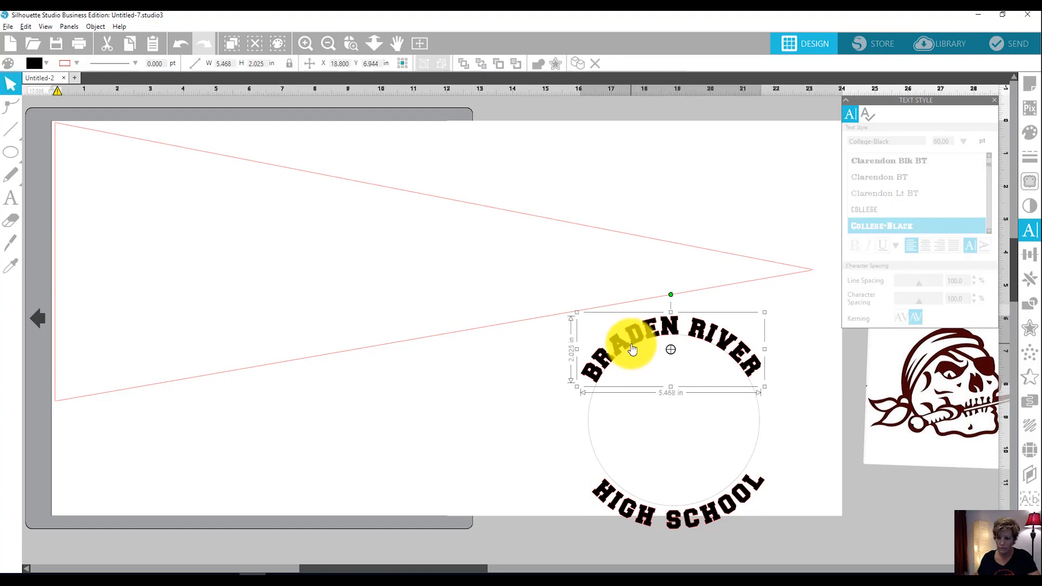
pyautogui.moveTo(634, 342); pyautogui.dragTo(124, 196)
pyautogui.click(660, 521)
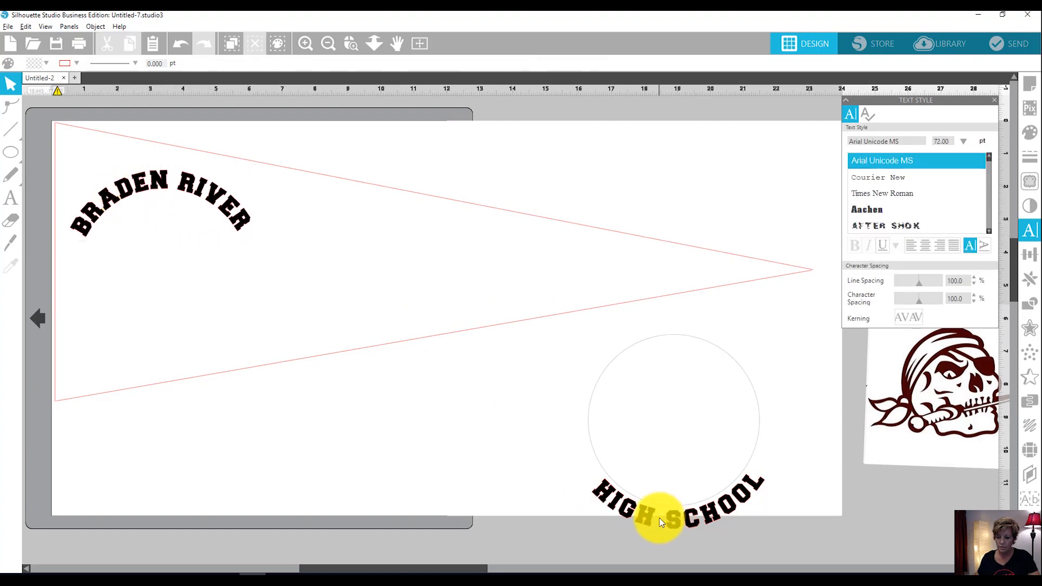
pyautogui.click(649, 522)
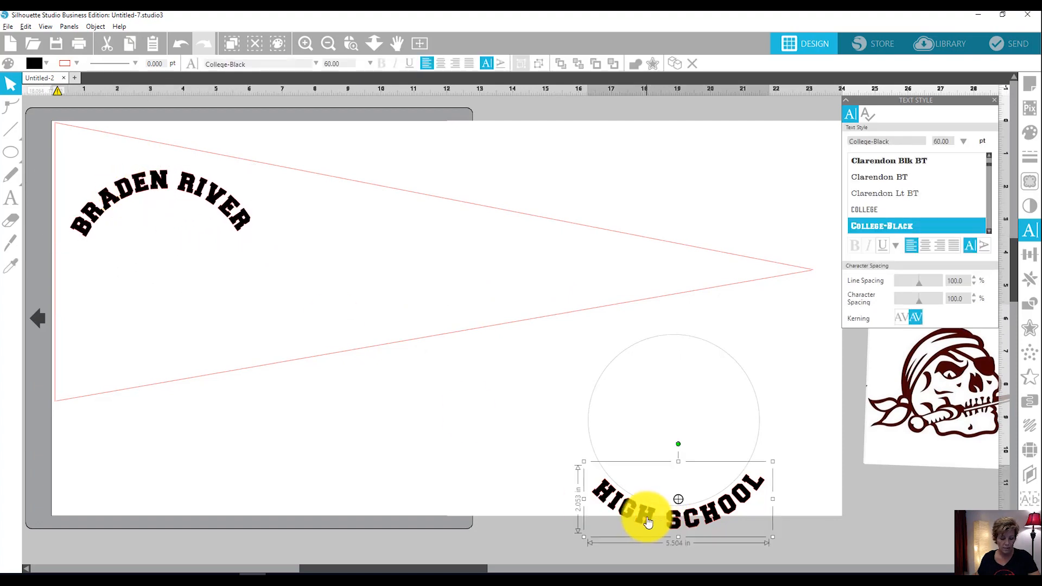
pyautogui.hotkey('alt', 'w')
pyautogui.moveTo(644, 525); pyautogui.dragTo(130, 365)
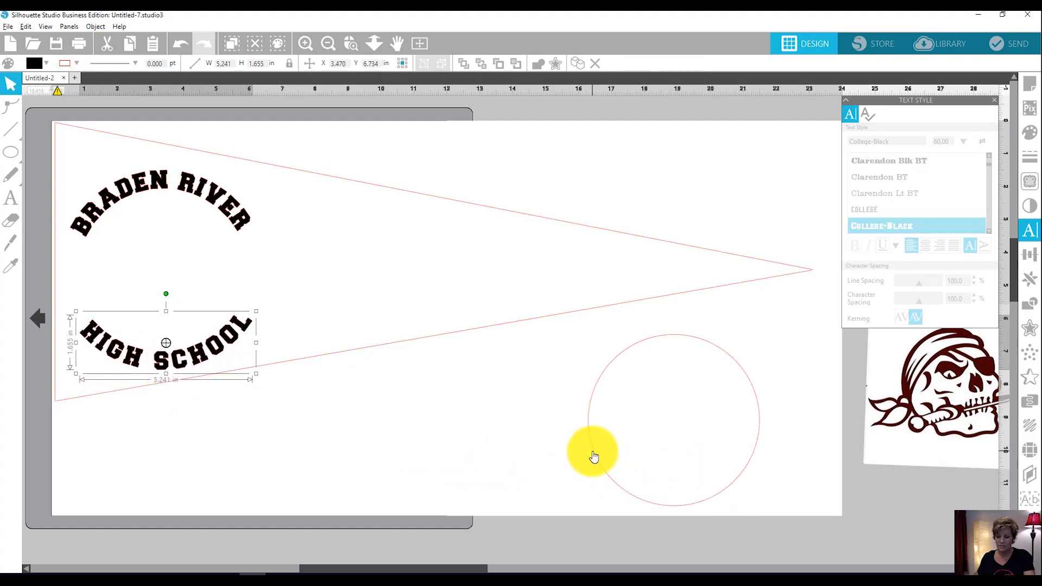
# Delete the circle and move the pirate skull image onto the page below the pennant's narrow end.
pyautogui.click(594, 457)
pyautogui.press('Delete')
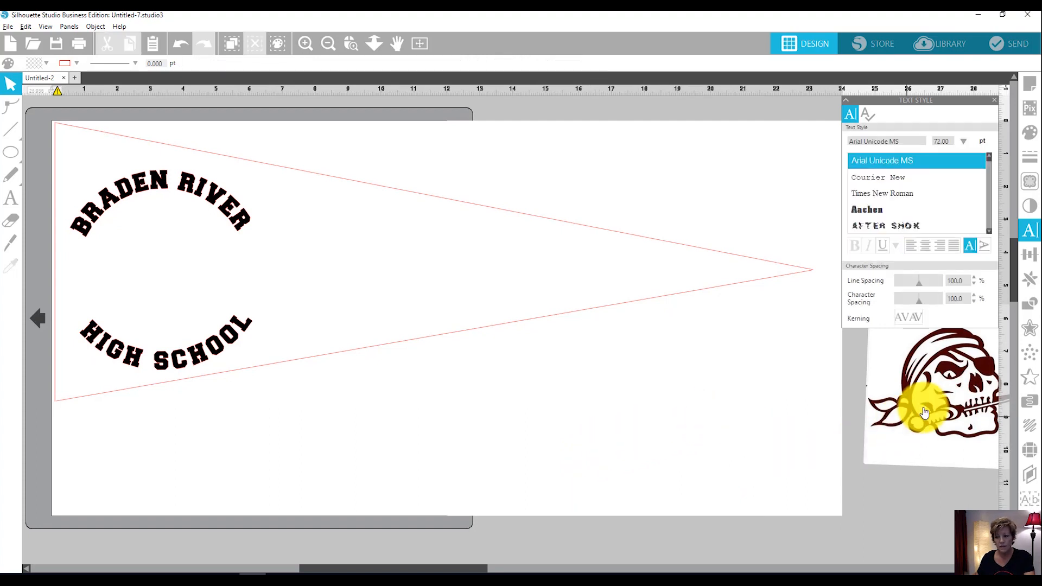
pyautogui.moveTo(923, 418); pyautogui.dragTo(909, 444)
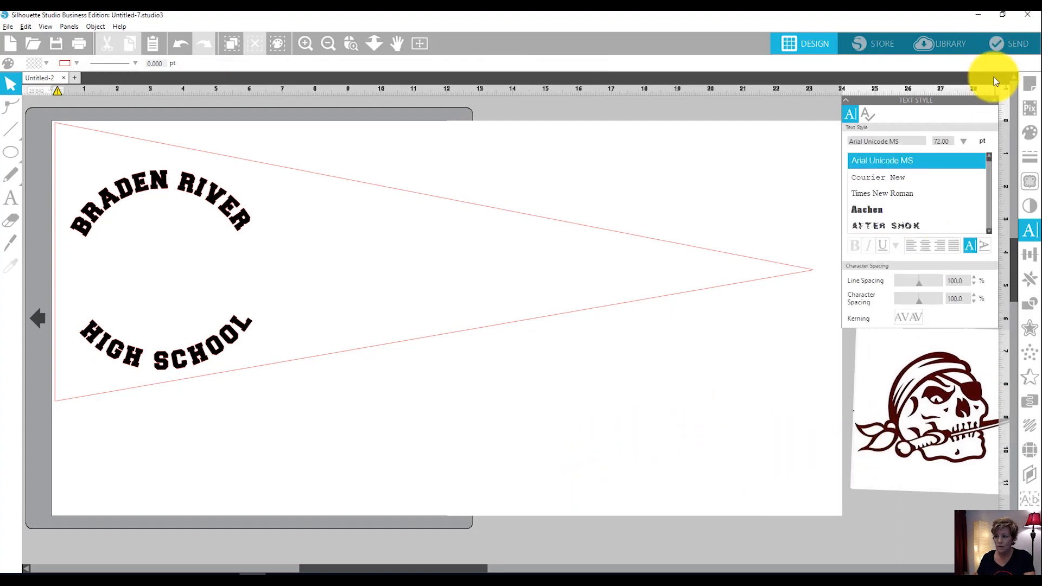
pyautogui.click(995, 102)
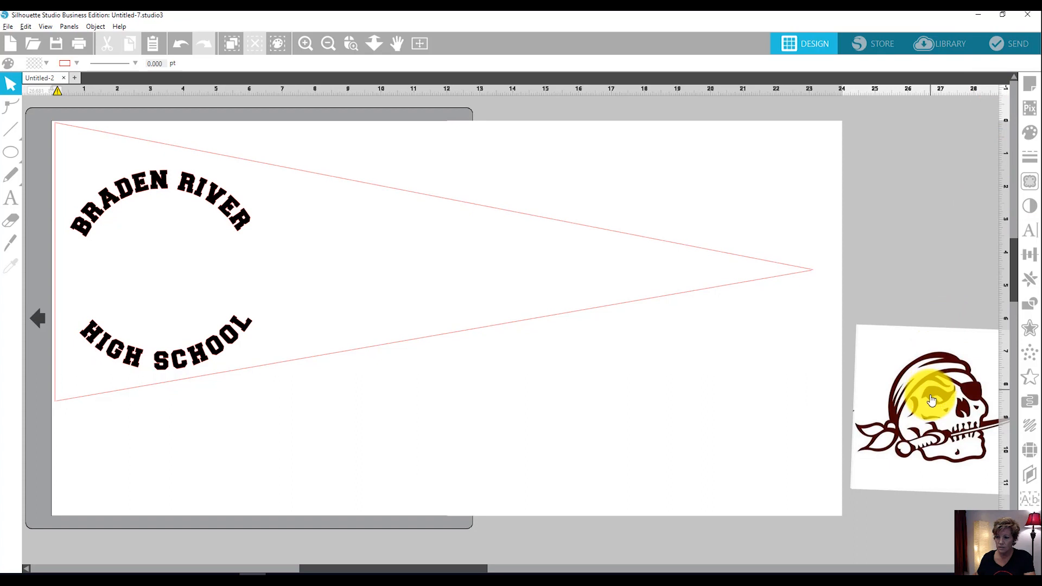
pyautogui.moveTo(932, 404); pyautogui.dragTo(926, 327)
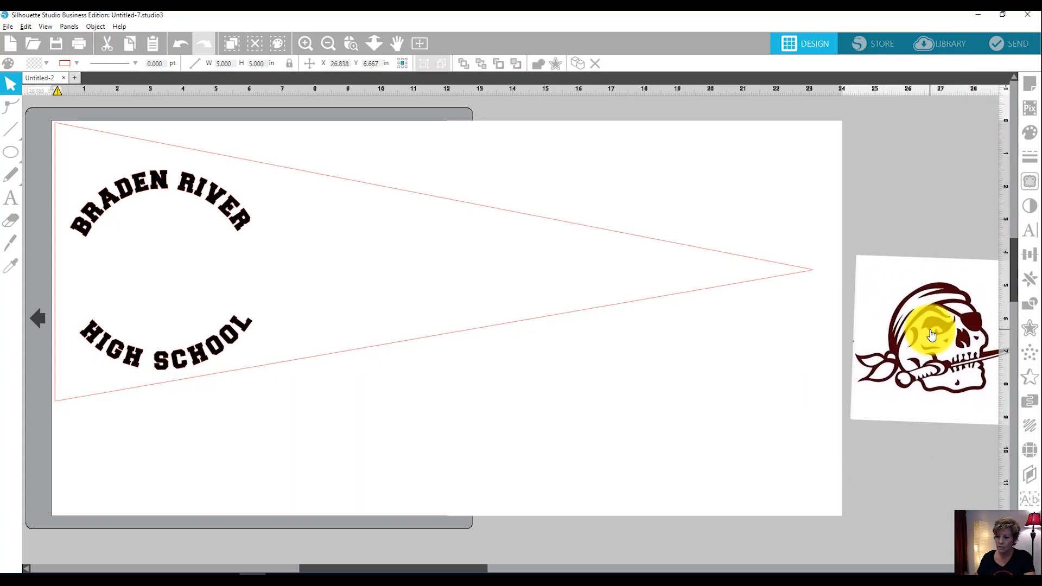
pyautogui.moveTo(930, 322); pyautogui.dragTo(653, 388)
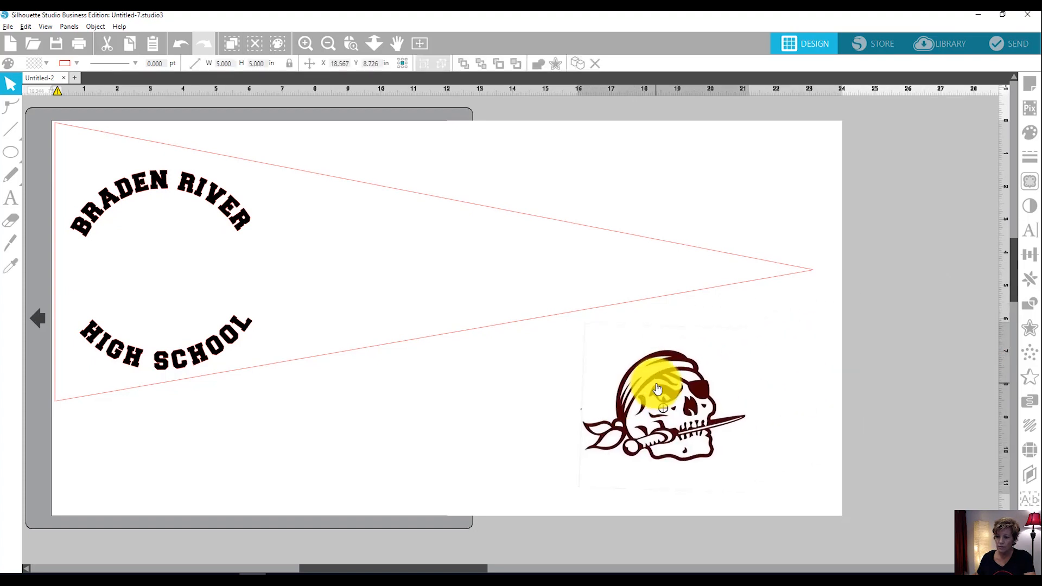
# Trace the pirate skull with the Trace style, using a trace area about 5.5 by 4.7 in around it.
pyautogui.click(1029, 181)
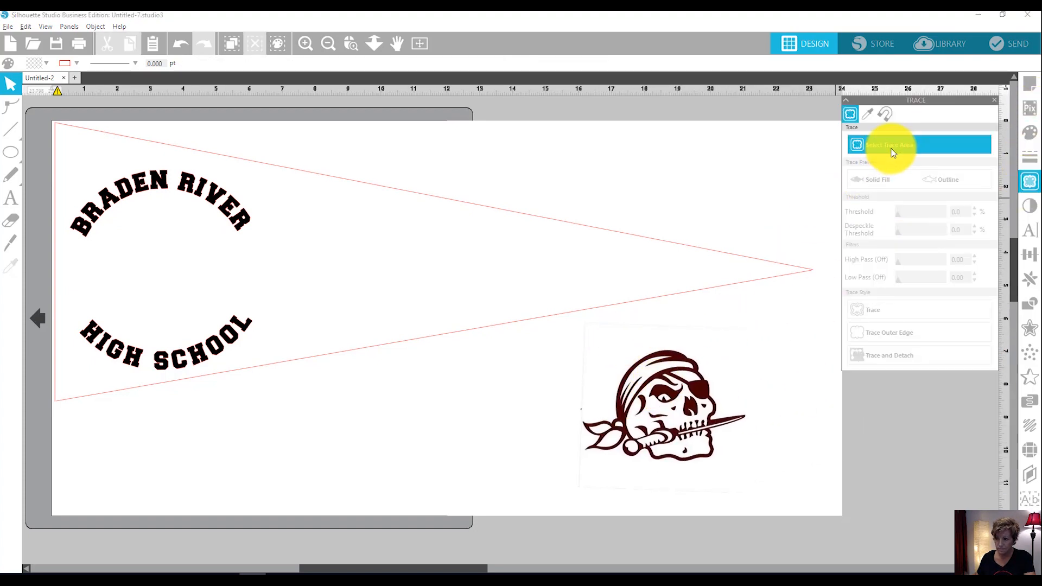
pyautogui.click(893, 153)
pyautogui.moveTo(574, 339)
pyautogui.mouseDown()
pyautogui.moveTo(724, 383)
pyautogui.moveTo(758, 495)
pyautogui.mouseUp()
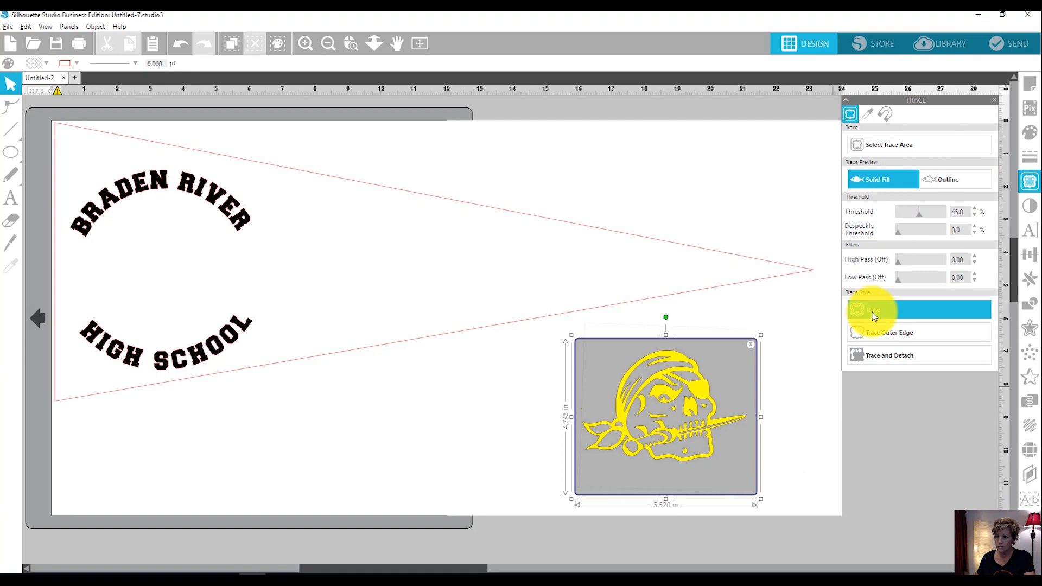
pyautogui.click(875, 317)
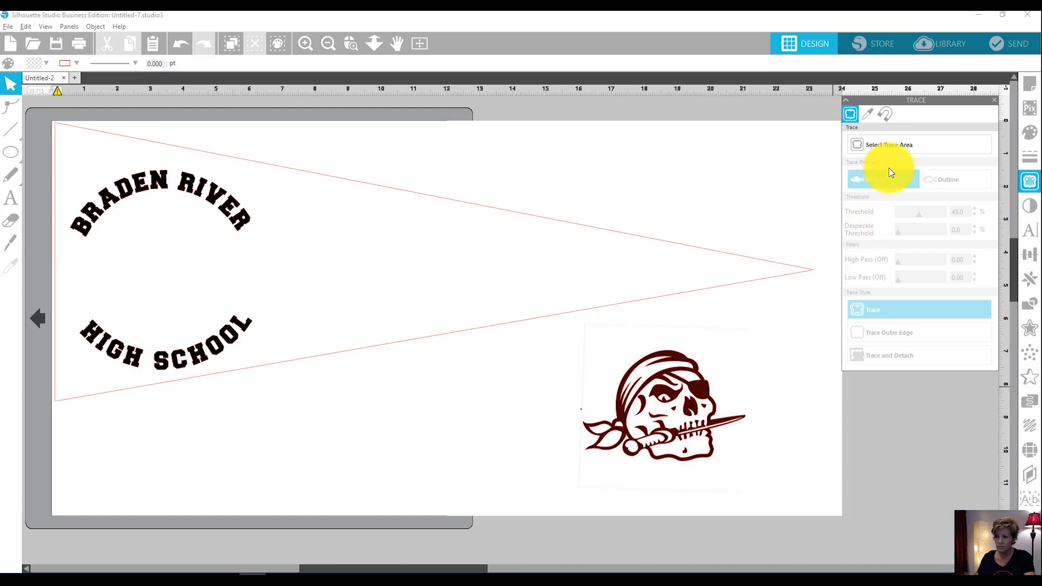
# Trace the pirate skull with the Trace style and outline preview, using an area about 5.7 by 4.3 in, and move the tracing off the image.
pyautogui.click(893, 146)
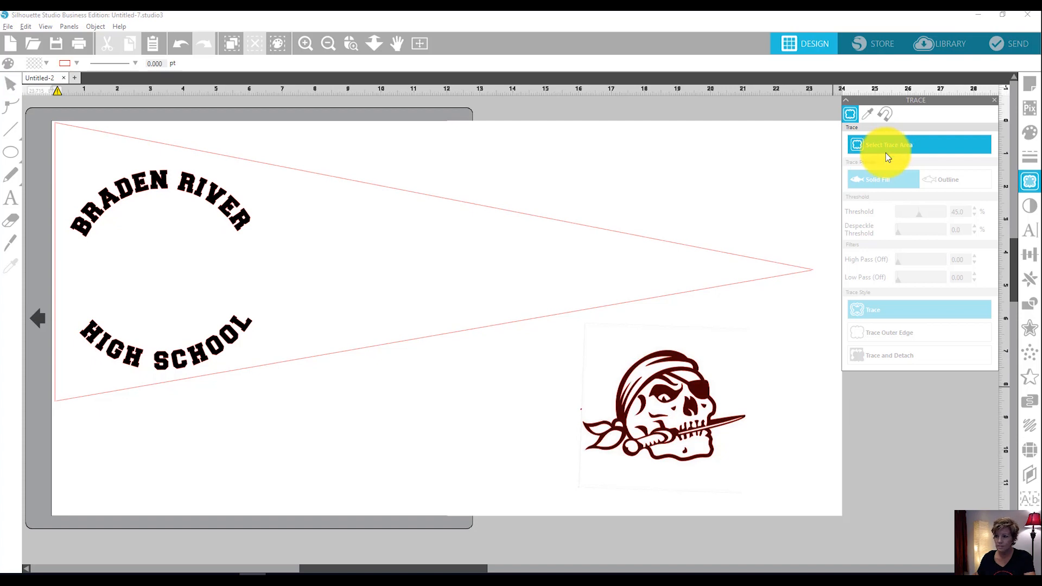
pyautogui.moveTo(575, 332)
pyautogui.mouseDown()
pyautogui.moveTo(735, 363)
pyautogui.moveTo(765, 471)
pyautogui.mouseUp()
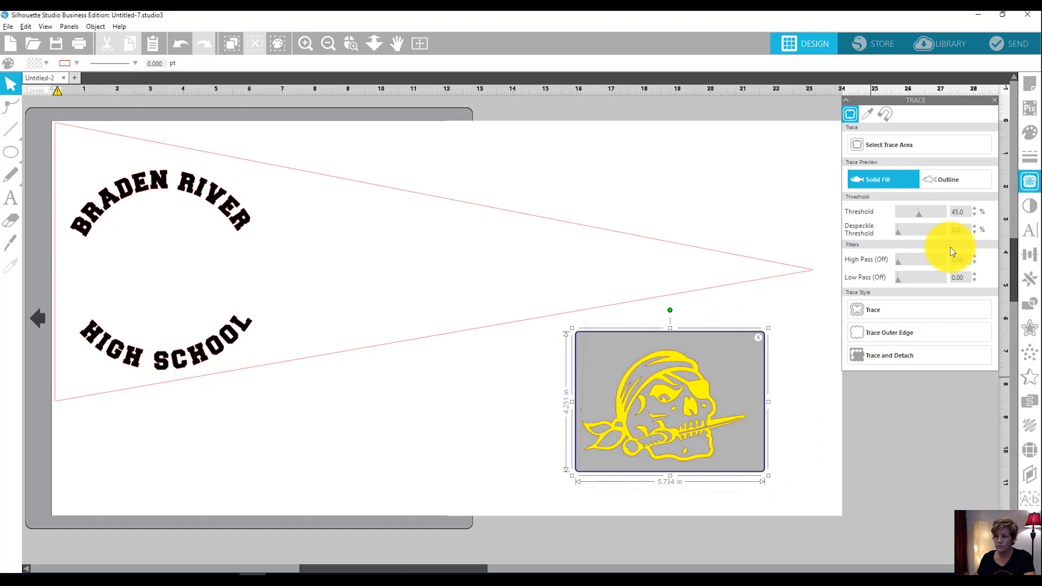
pyautogui.click(953, 180)
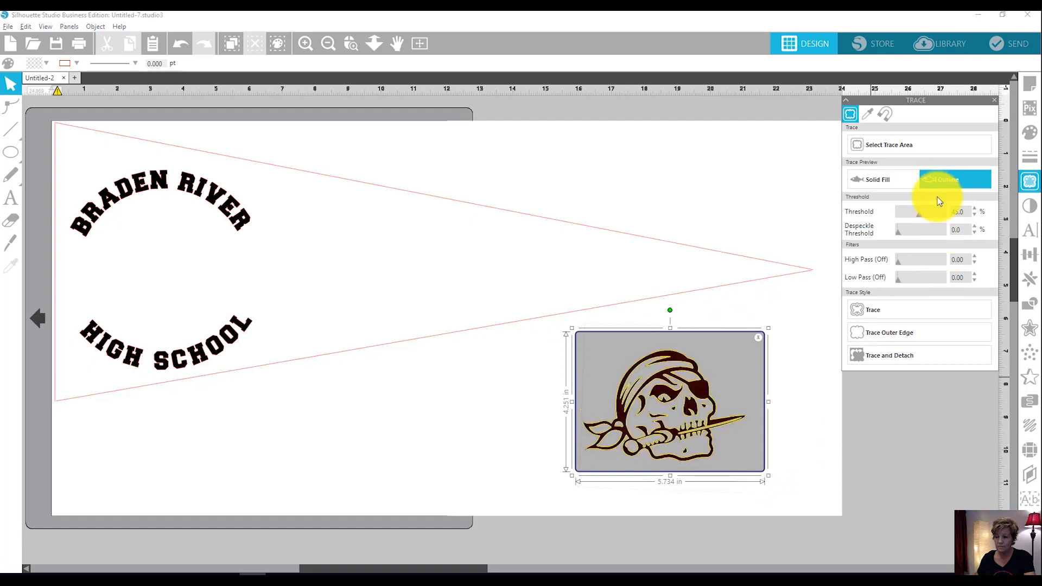
pyautogui.click(882, 311)
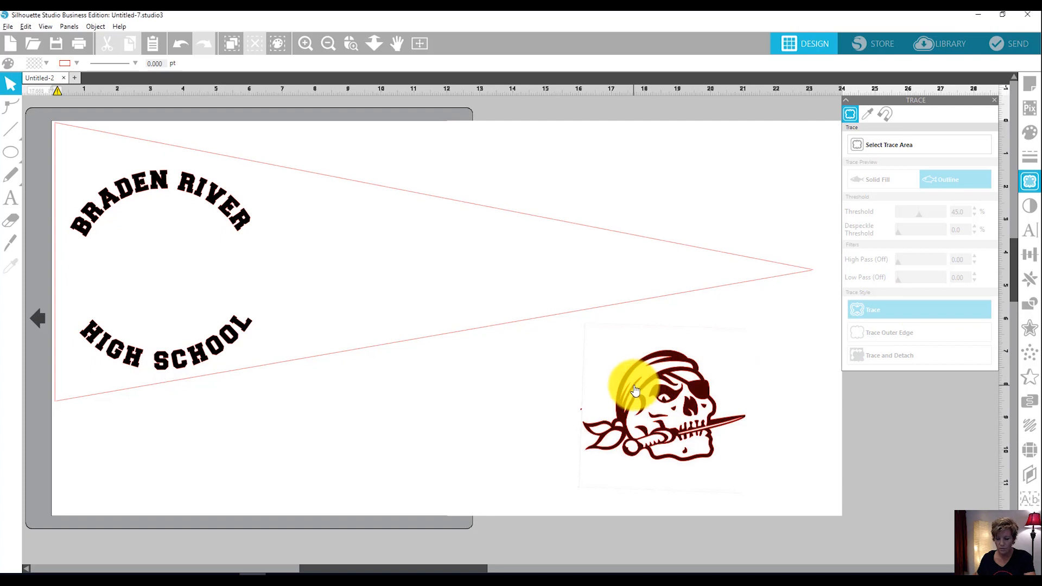
pyautogui.moveTo(635, 391)
pyautogui.mouseDown()
pyautogui.moveTo(729, 372)
pyautogui.moveTo(749, 383)
pyautogui.moveTo(384, 407)
pyautogui.mouseUp()
pyautogui.click(400, 349)
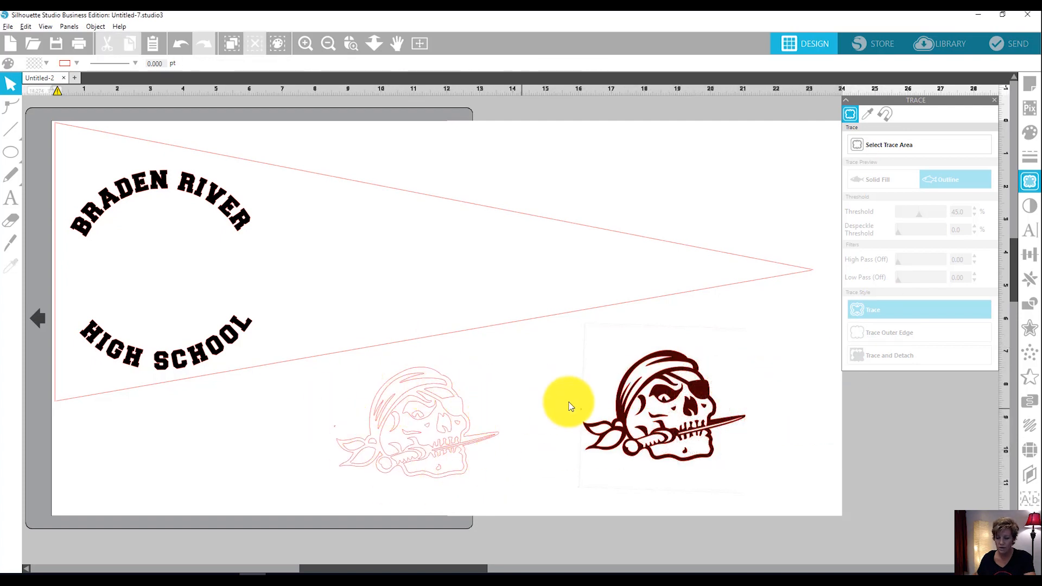
# Check the cut lines of the traced skull and original image in the send view, and return to the design view.
pyautogui.click(673, 396)
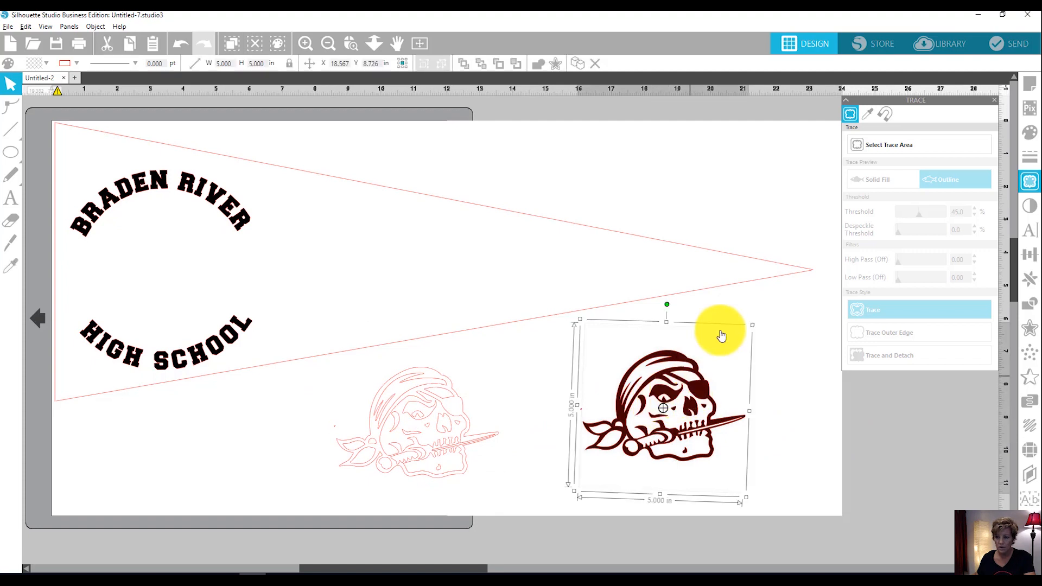
pyautogui.click(1003, 42)
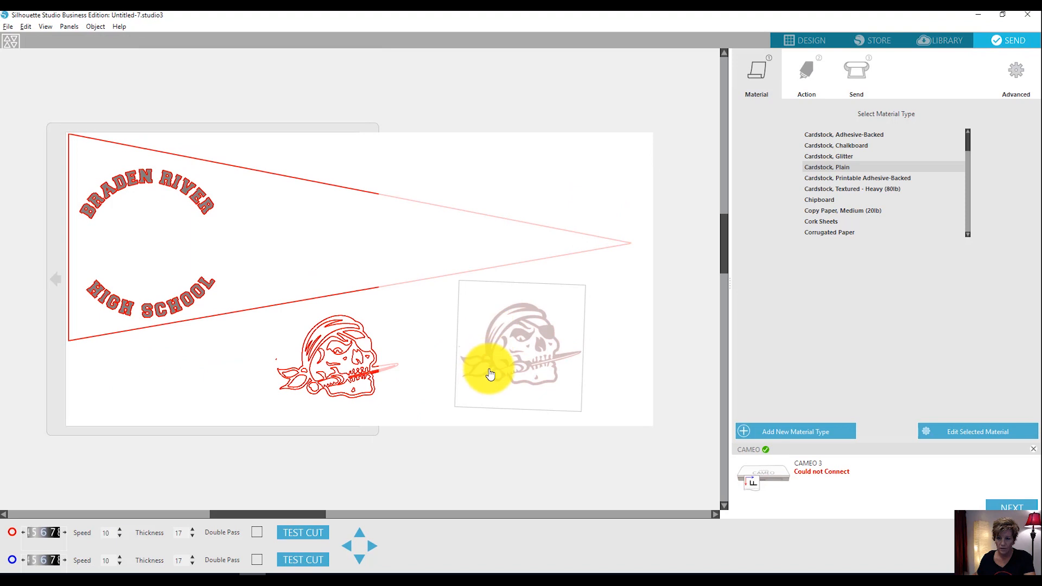
pyautogui.click(813, 44)
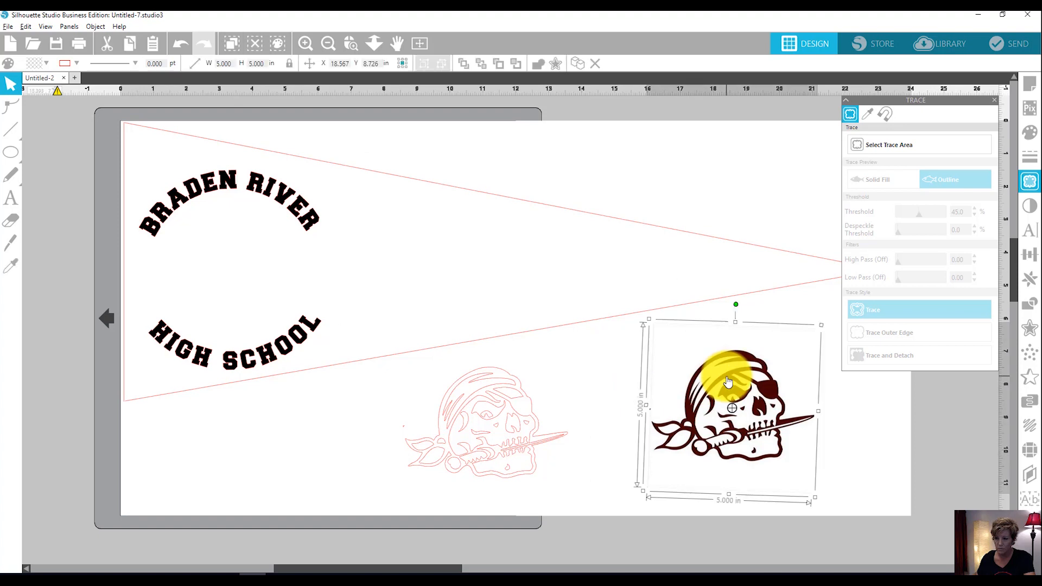
# Delete the original pirate skull image and move the traced outline into its place below the pennant's narrow end.
pyautogui.doubleClick(730, 384)
pyautogui.moveTo(483, 422); pyautogui.dragTo(727, 400)
pyautogui.click(577, 425)
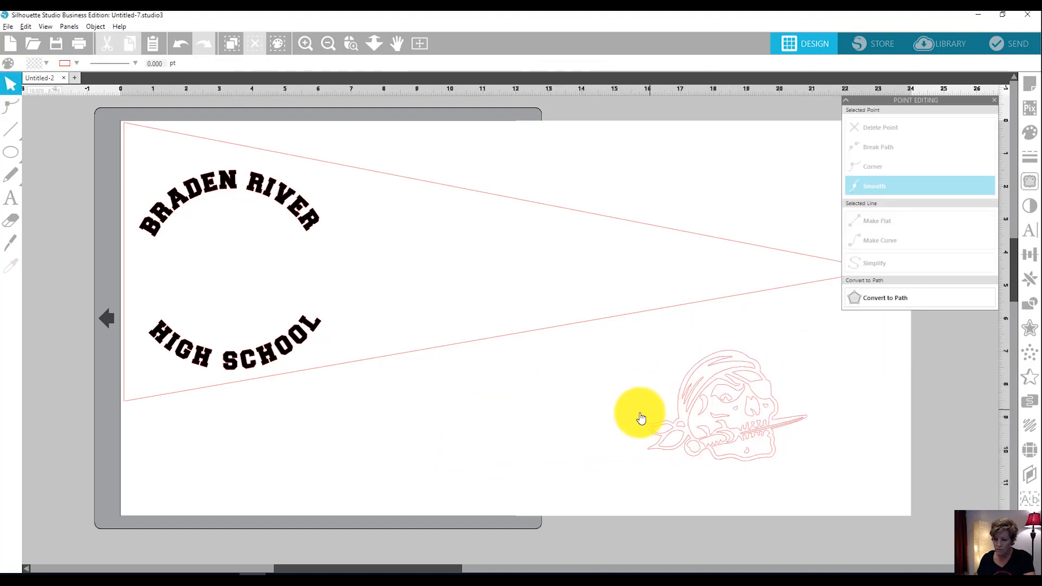
# Release the traced skull's compound path and delete the tiny stray speck beside the bandana knot.
pyautogui.click(308, 48)
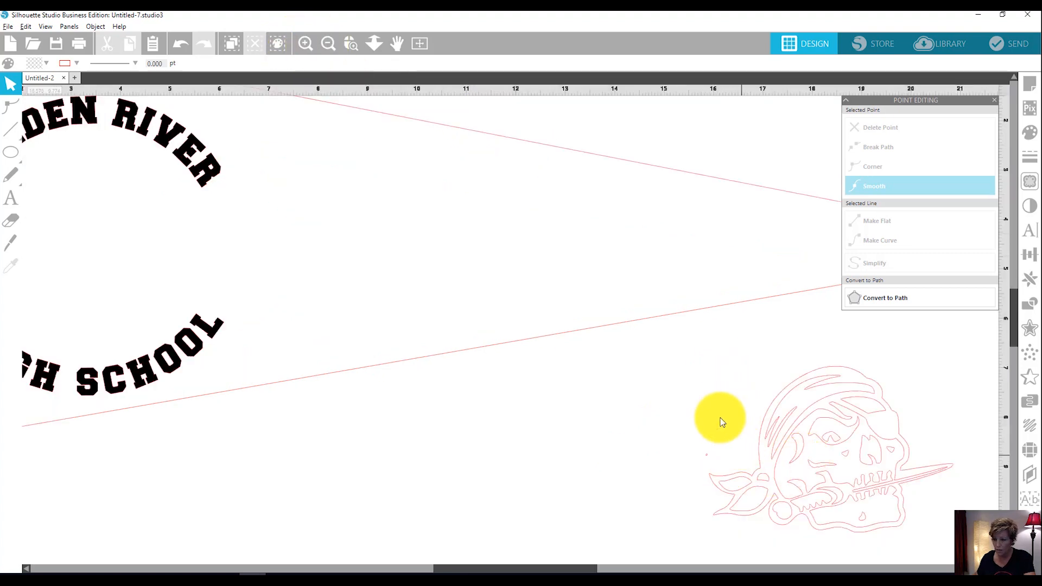
pyautogui.scroll(-2, 903, 456)
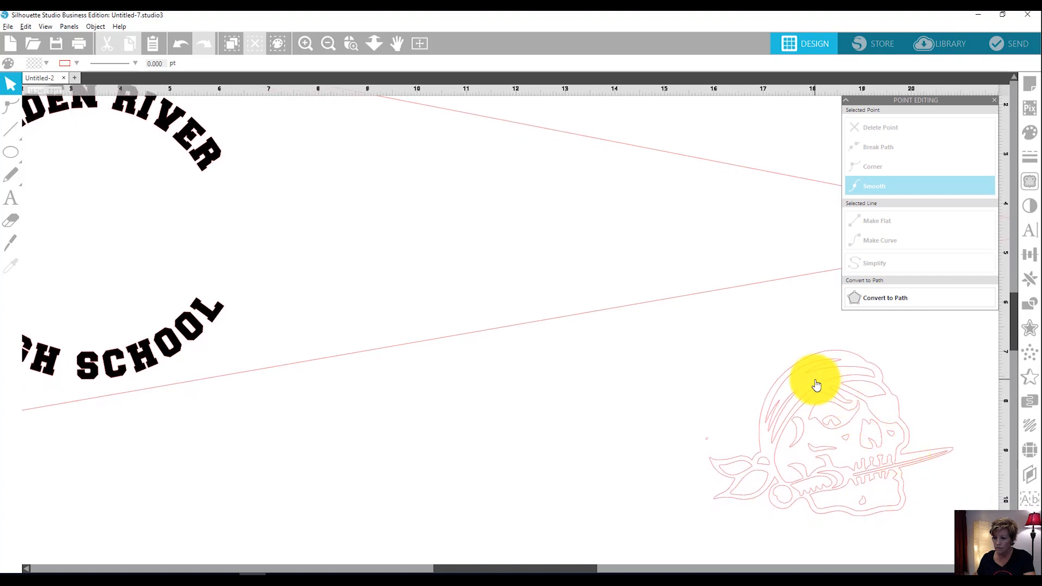
pyautogui.click(420, 43)
pyautogui.moveTo(646, 344); pyautogui.dragTo(779, 438)
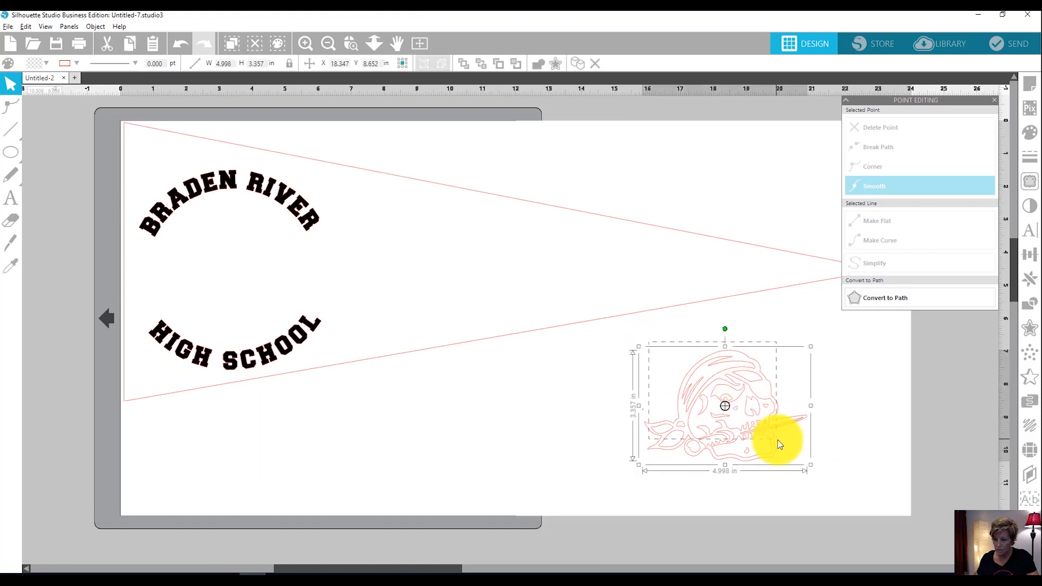
pyautogui.rightClick(728, 426)
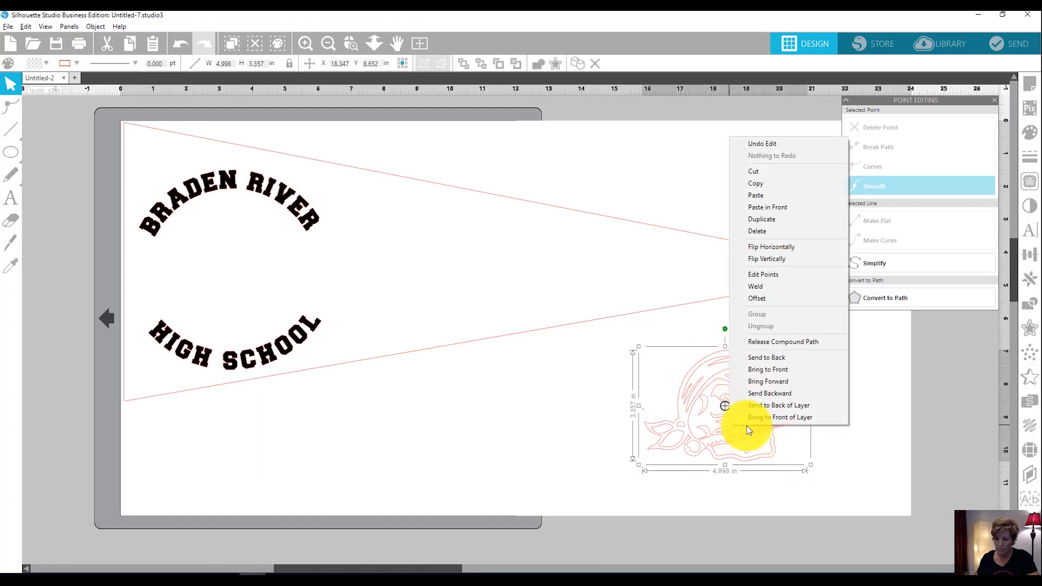
pyautogui.click(776, 342)
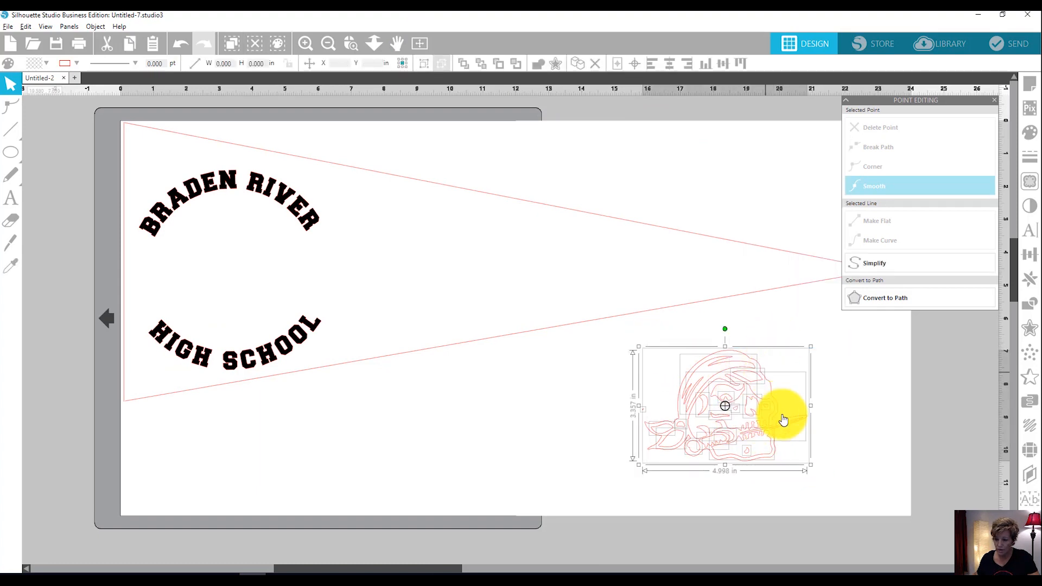
pyautogui.click(871, 418)
pyautogui.click(642, 416)
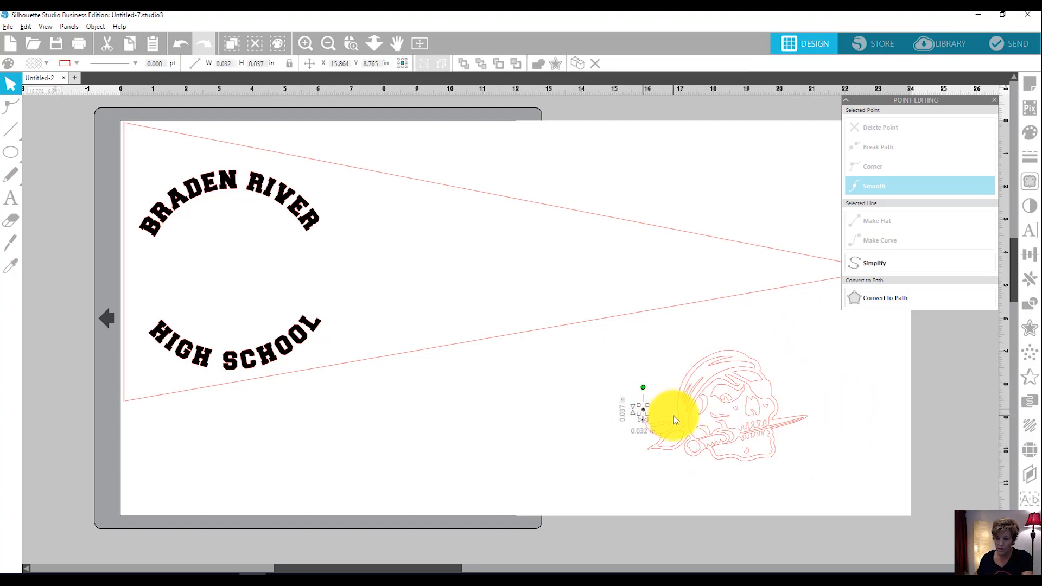
pyautogui.press('Delete')
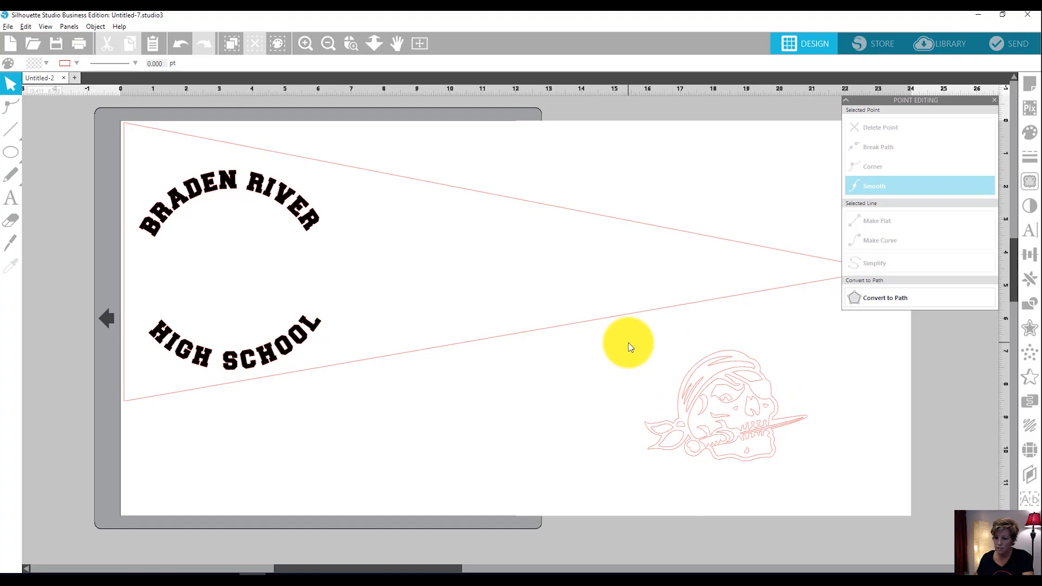
# Recombine all the skull pieces into one compound path and fill it with black.
pyautogui.moveTo(629, 343); pyautogui.dragTo(834, 477)
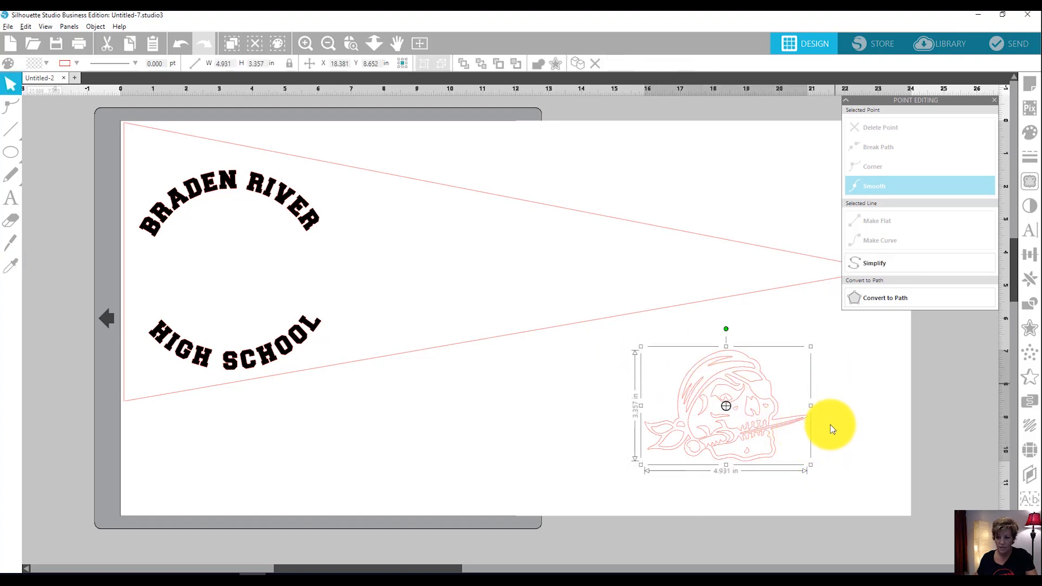
pyautogui.click(815, 404)
pyautogui.click(729, 407)
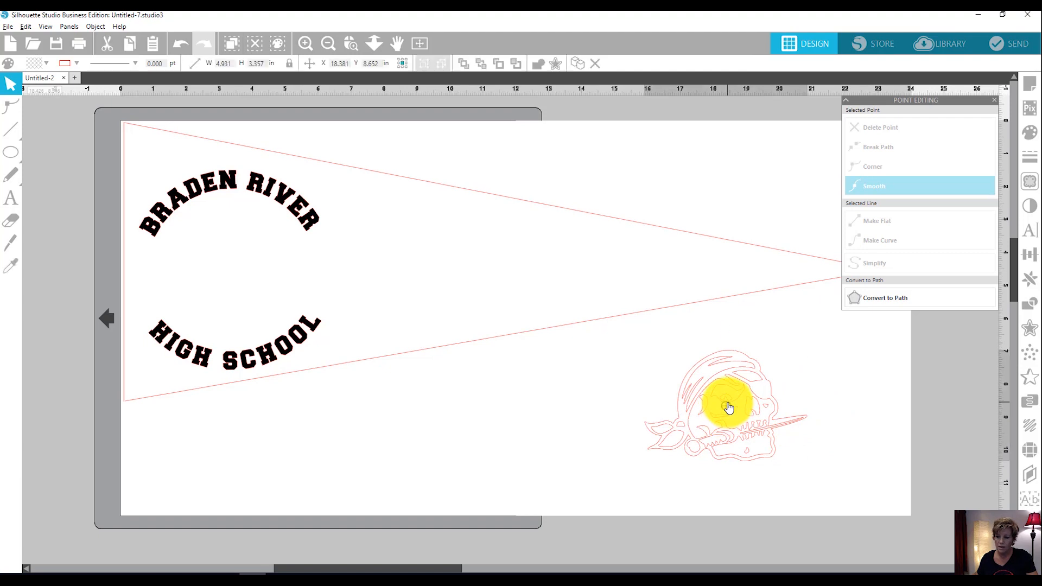
pyautogui.click(1030, 132)
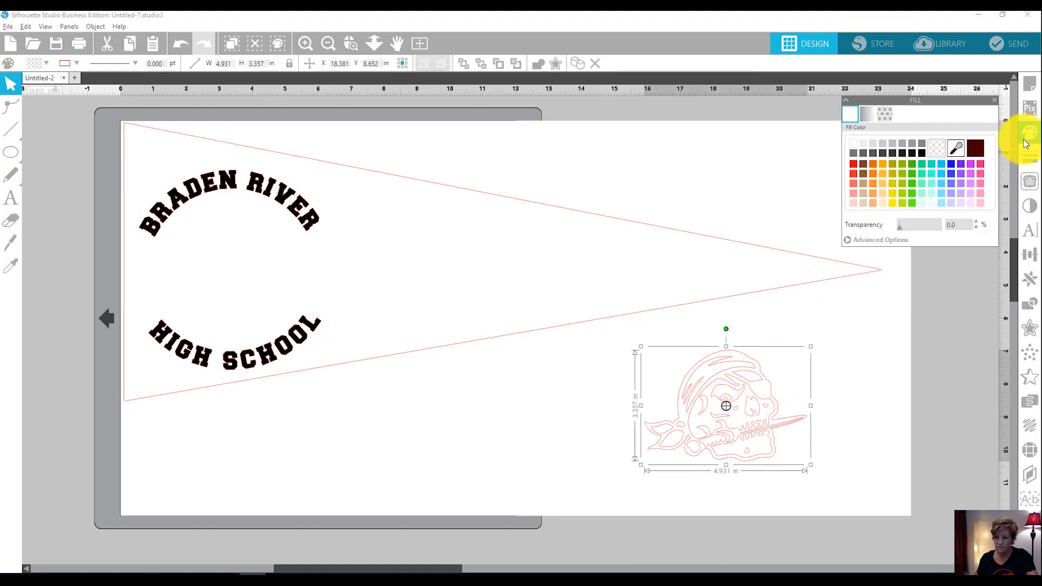
pyautogui.click(923, 153)
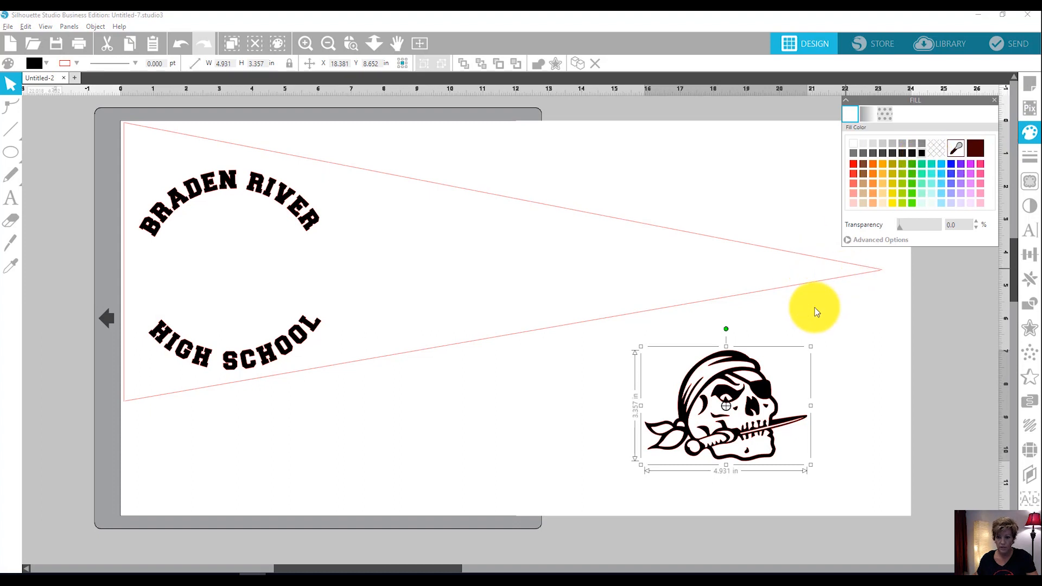
# Set the skull's width to 5 in and place it between "Braden River" and "High School" in the pennant's wide end.
pyautogui.moveTo(710, 399); pyautogui.dragTo(544, 399)
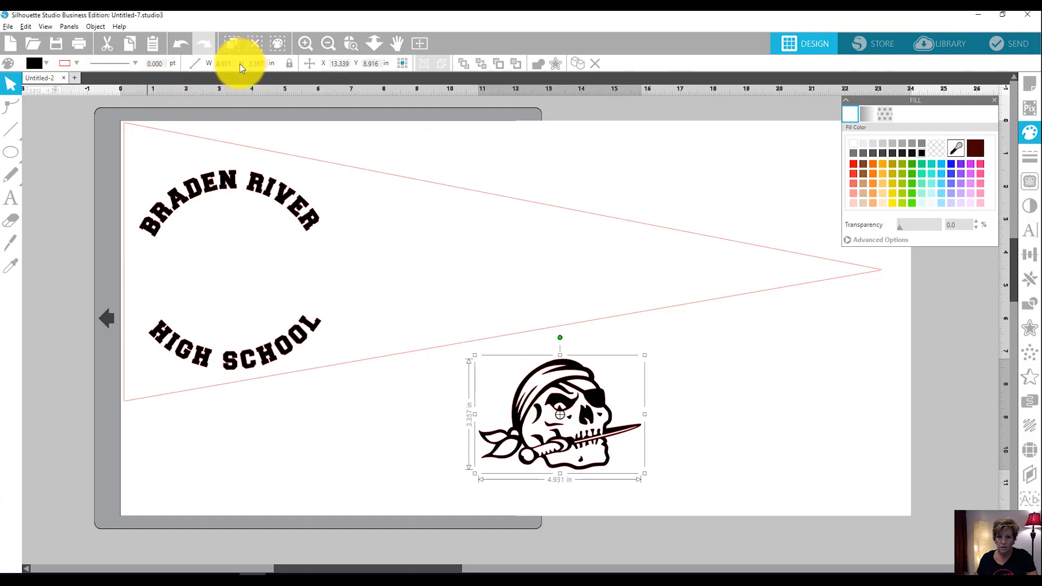
pyautogui.click(223, 64)
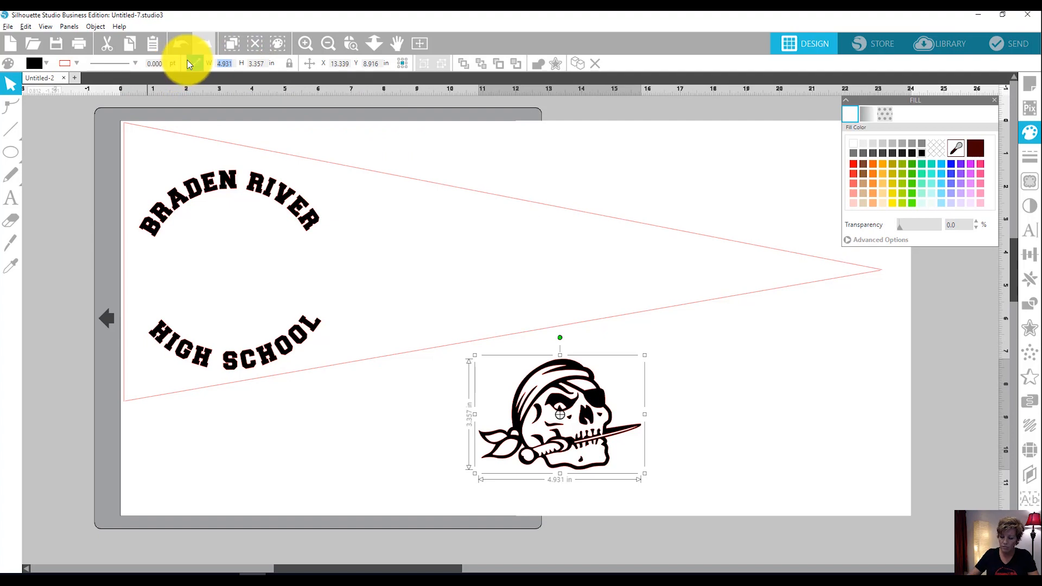
pyautogui.write('5')
pyautogui.press('Return')
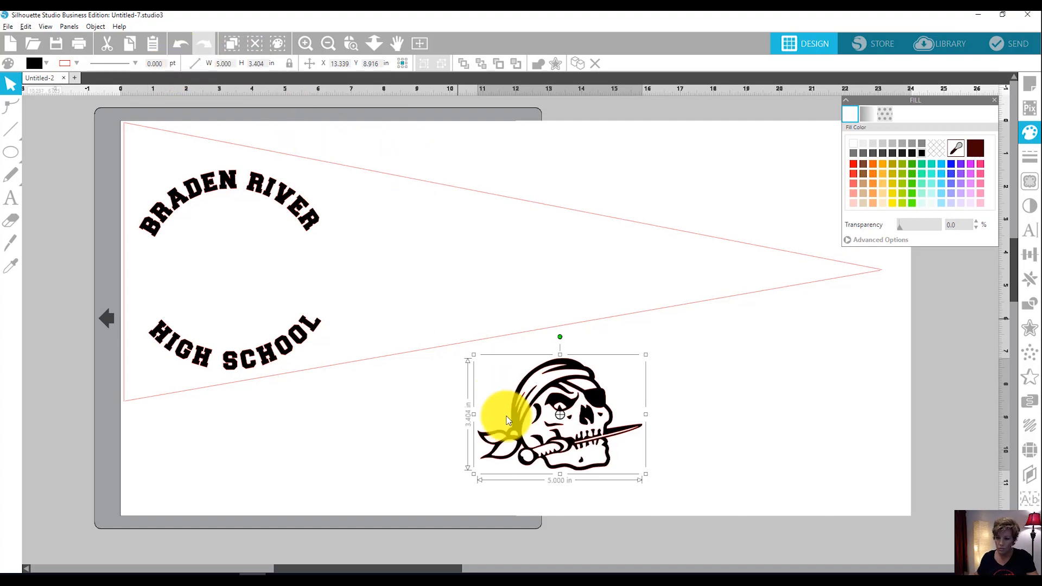
pyautogui.moveTo(543, 414); pyautogui.dragTo(216, 262)
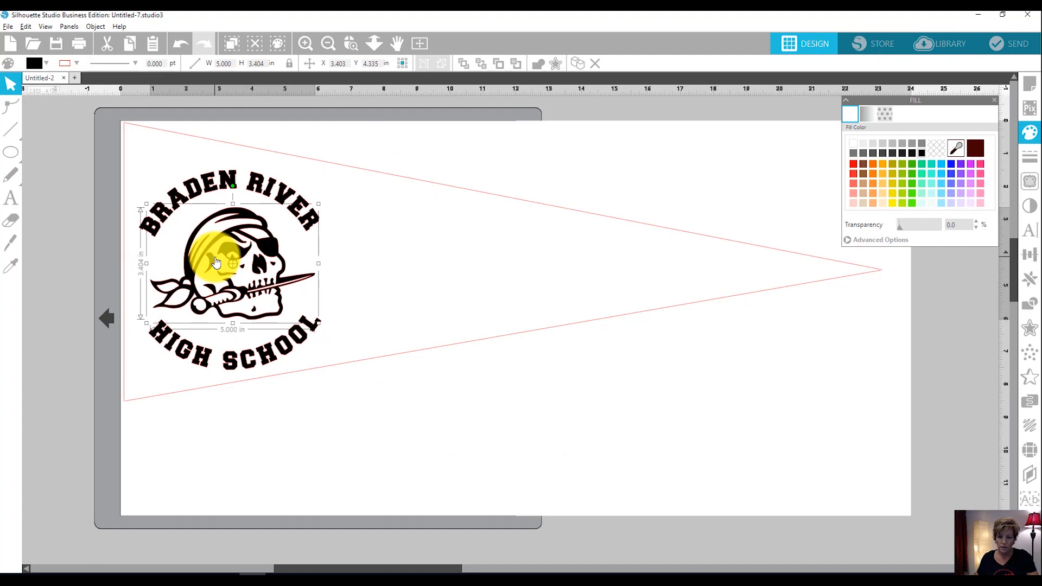
pyautogui.click(339, 417)
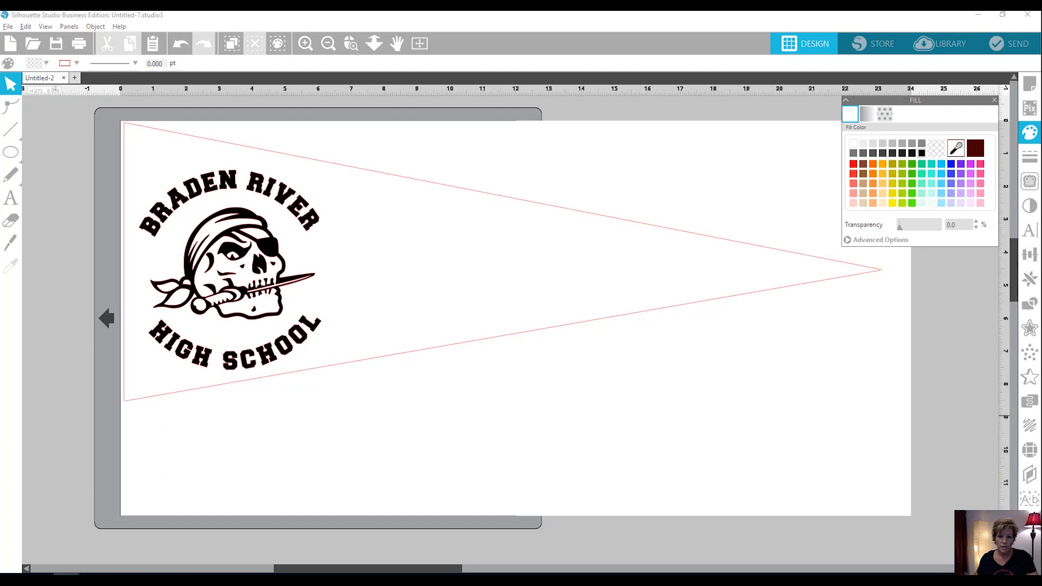
# Switch to a blank, maximized Word document and insert black WordArt reading "Pirates".
pyautogui.moveTo(0, 102); pyautogui.dragTo(296, 110)
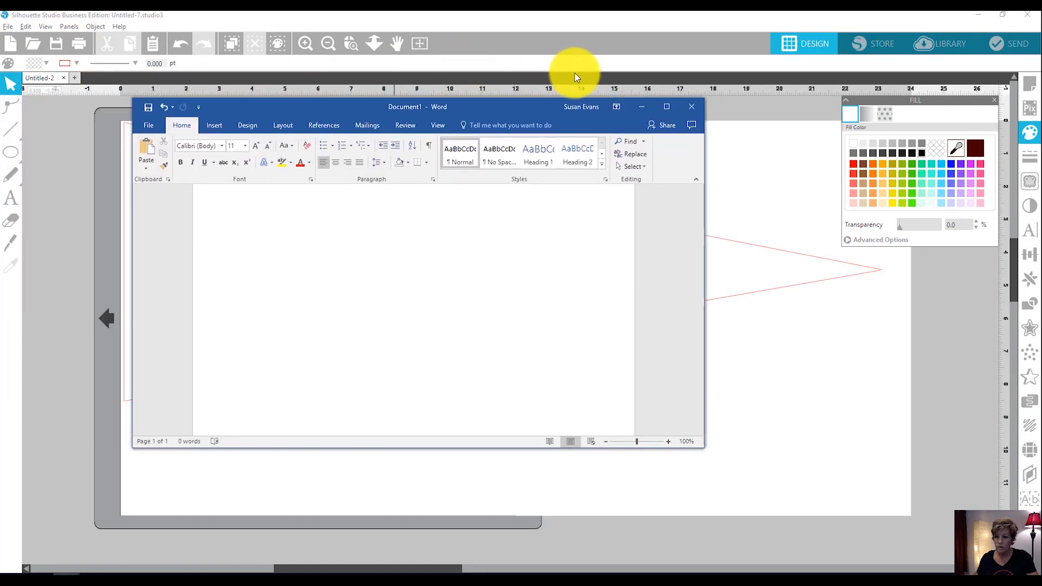
pyautogui.click(667, 108)
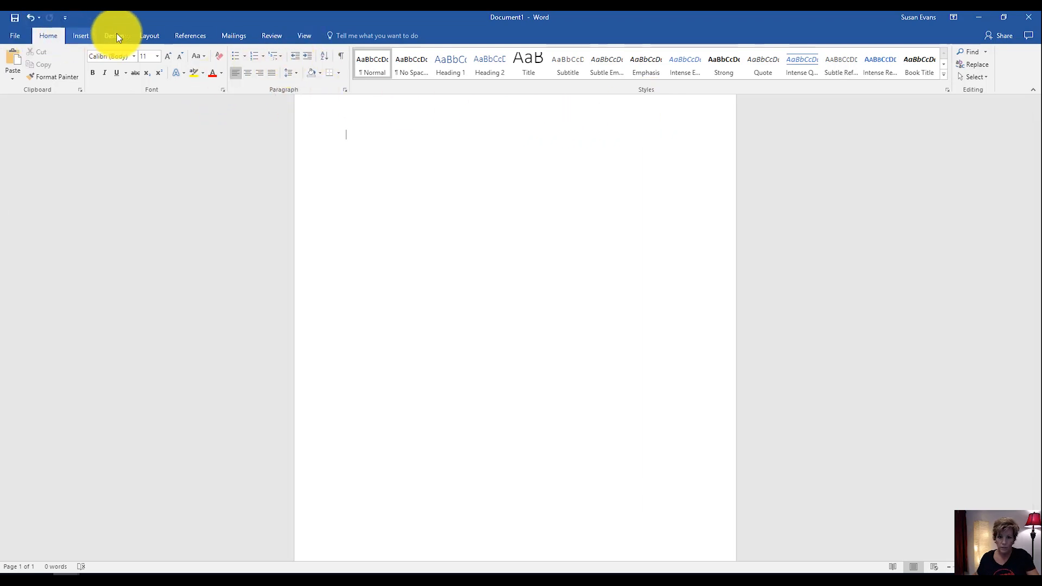
pyautogui.click(82, 36)
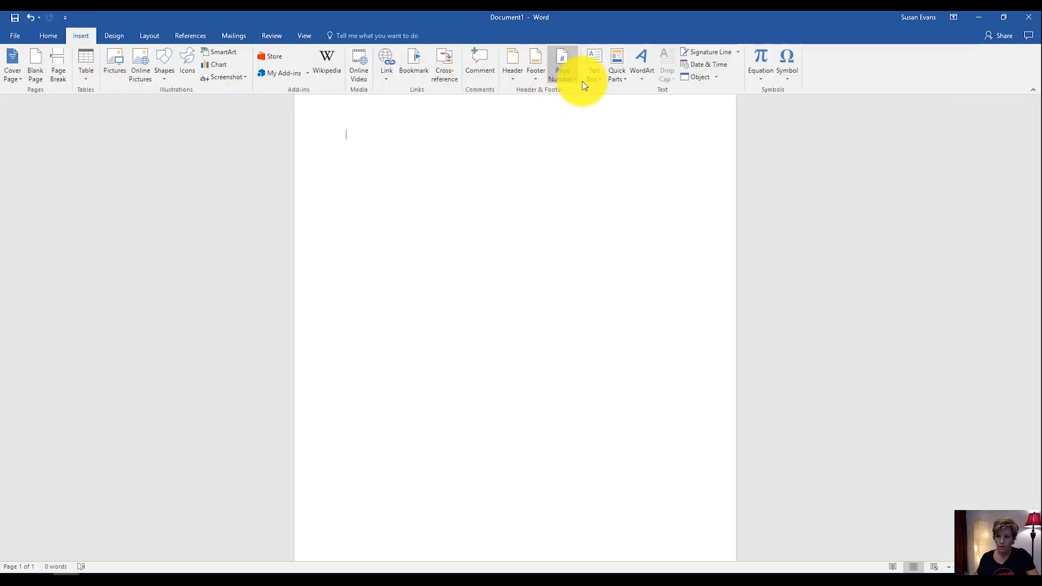
pyautogui.click(639, 64)
pyautogui.click(645, 98)
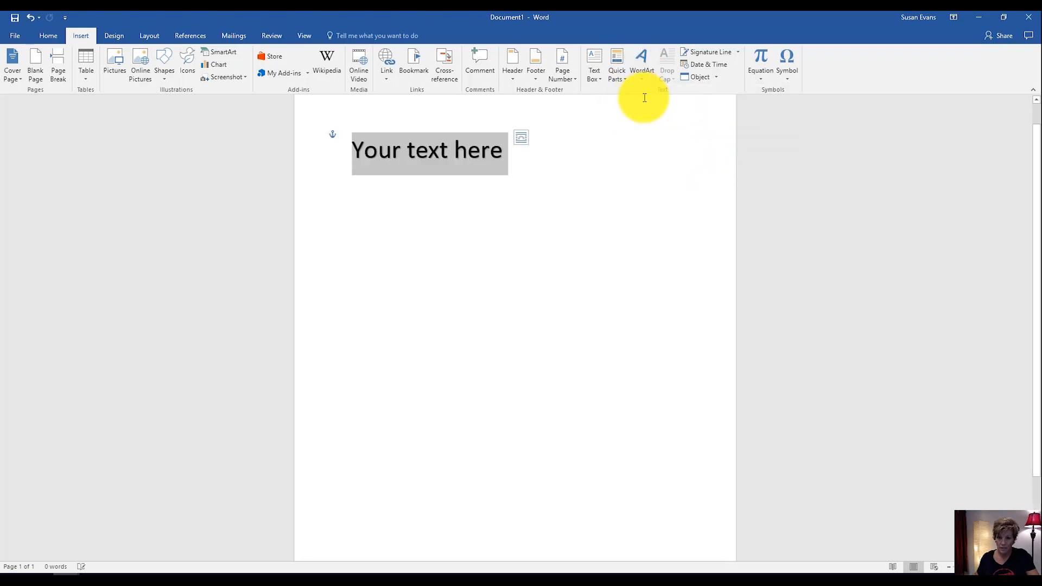
pyautogui.write('Pirates')
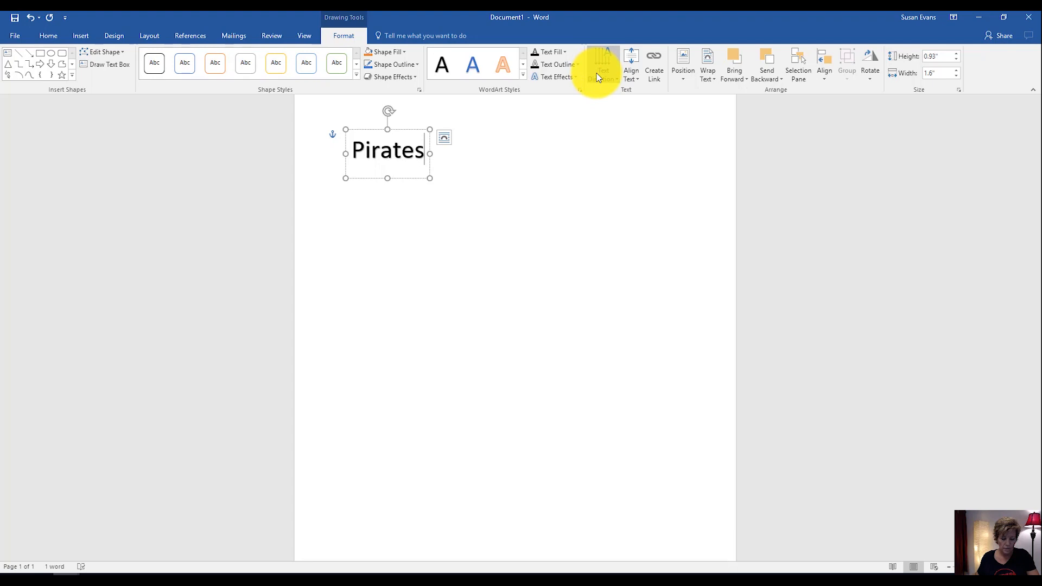
# Set the font of the "Pirates" WordArt to Aachen.
pyautogui.hotkey('ctrl', 'a')
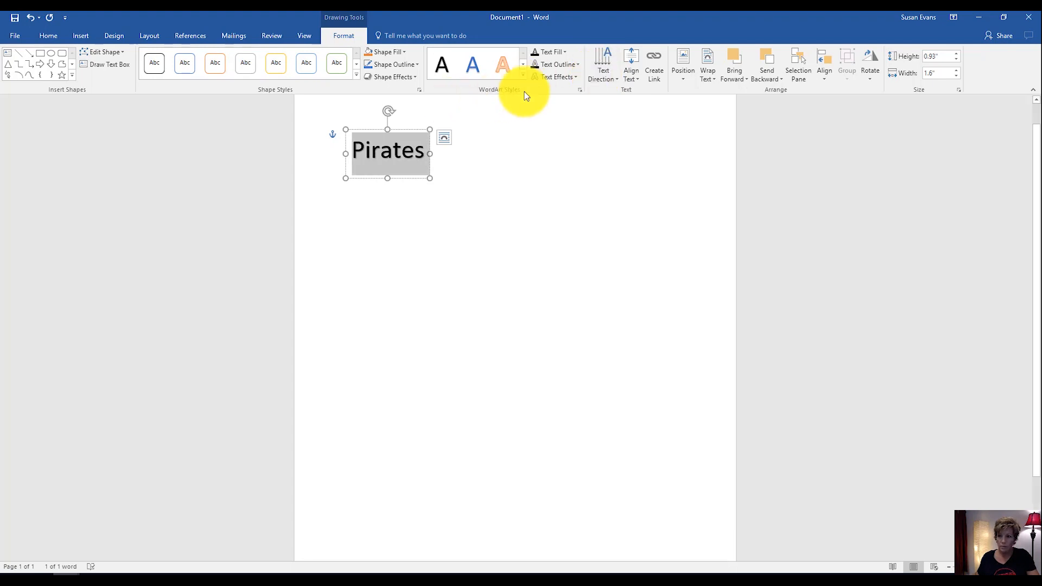
pyautogui.click(48, 36)
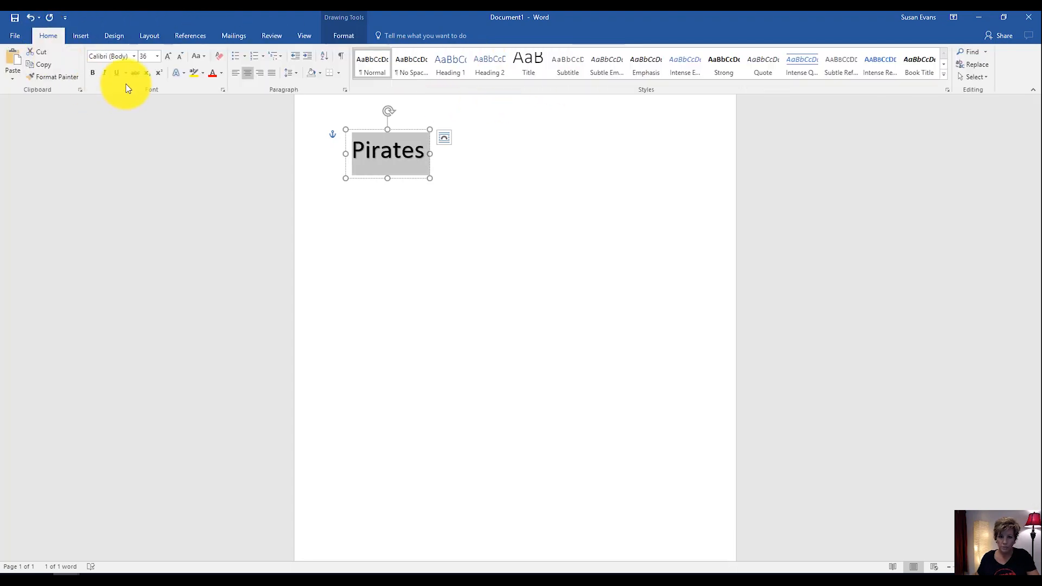
pyautogui.click(130, 57)
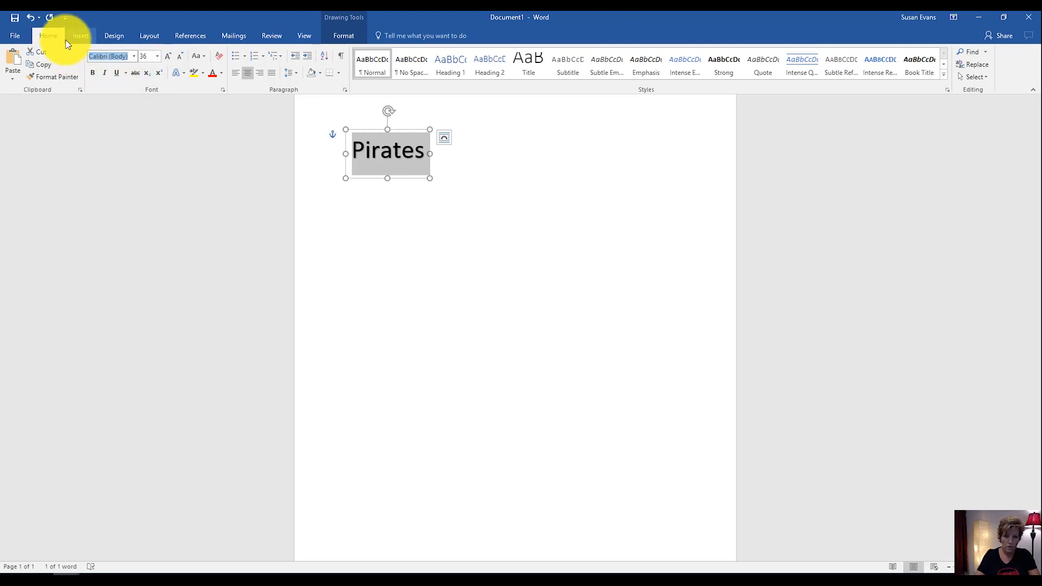
pyautogui.write('Aachen')
pyautogui.press('Return')
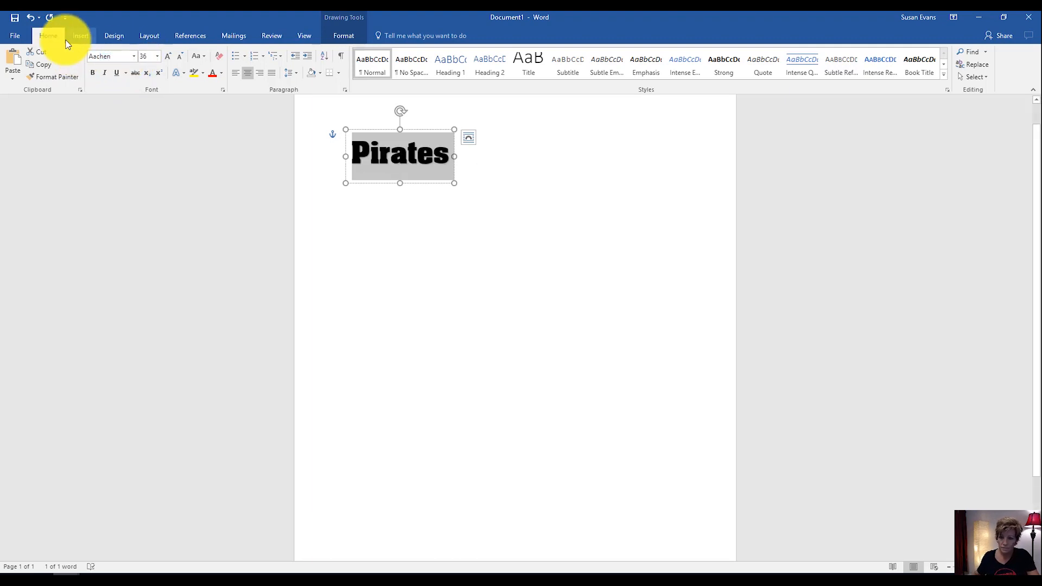
pyautogui.click(372, 184)
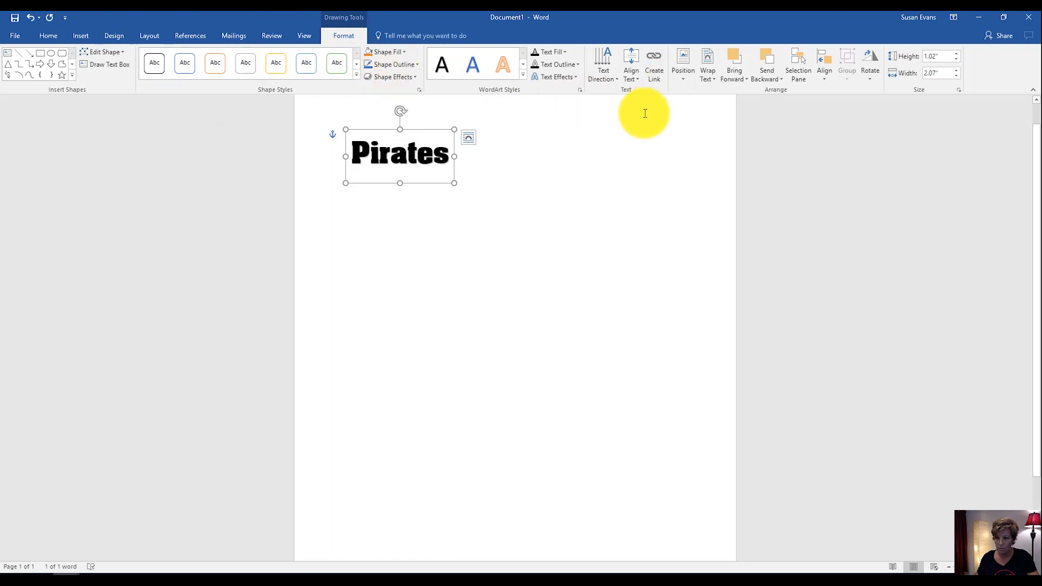
# Apply a warp transform to the "Pirates" WordArt so the letters slant upward and shrink toward the end of the word.
pyautogui.click(565, 77)
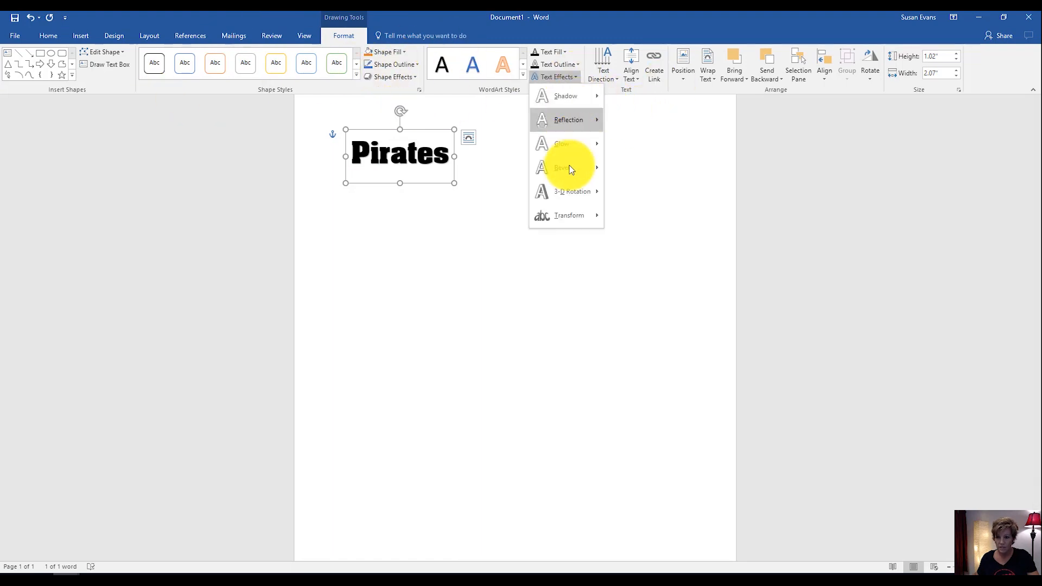
pyautogui.moveTo(569, 217)
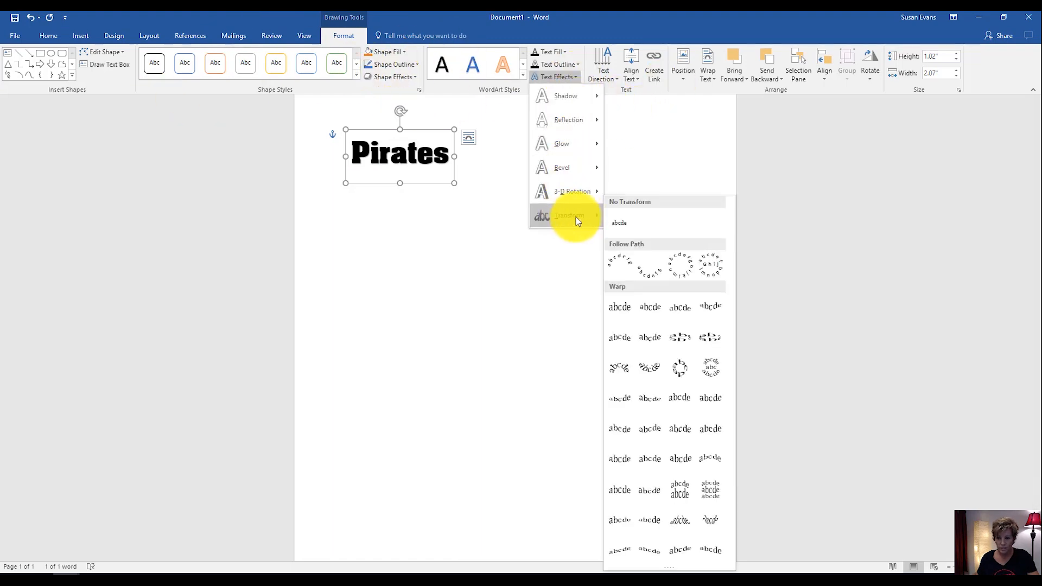
pyautogui.click(677, 553)
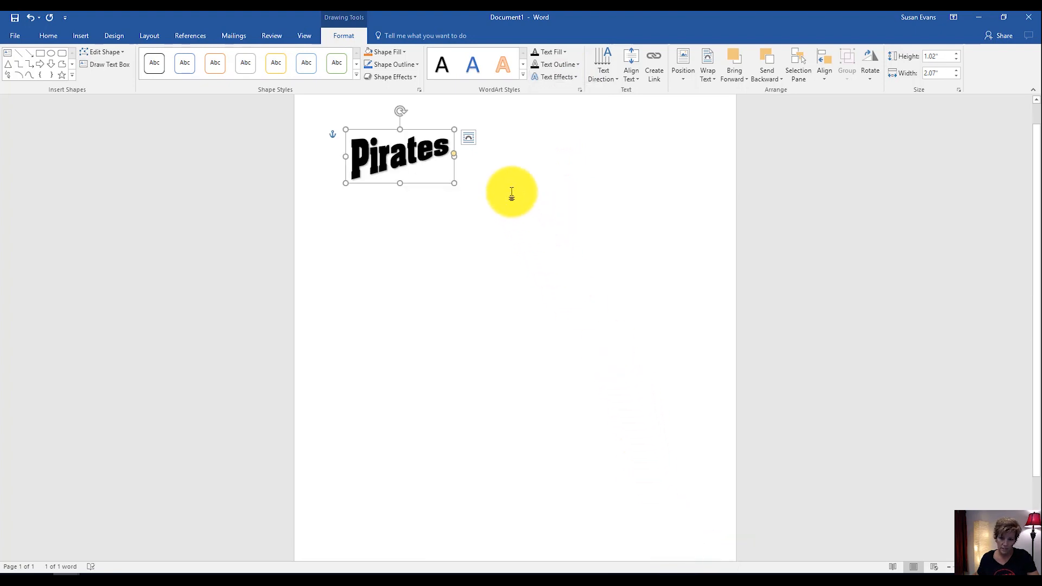
# Enlarge the warped "Pirates" WordArt to about 2.76" high by 4.19" wide and make its taper toward the last letter stronger.
pyautogui.moveTo(453, 184); pyautogui.dragTo(528, 244)
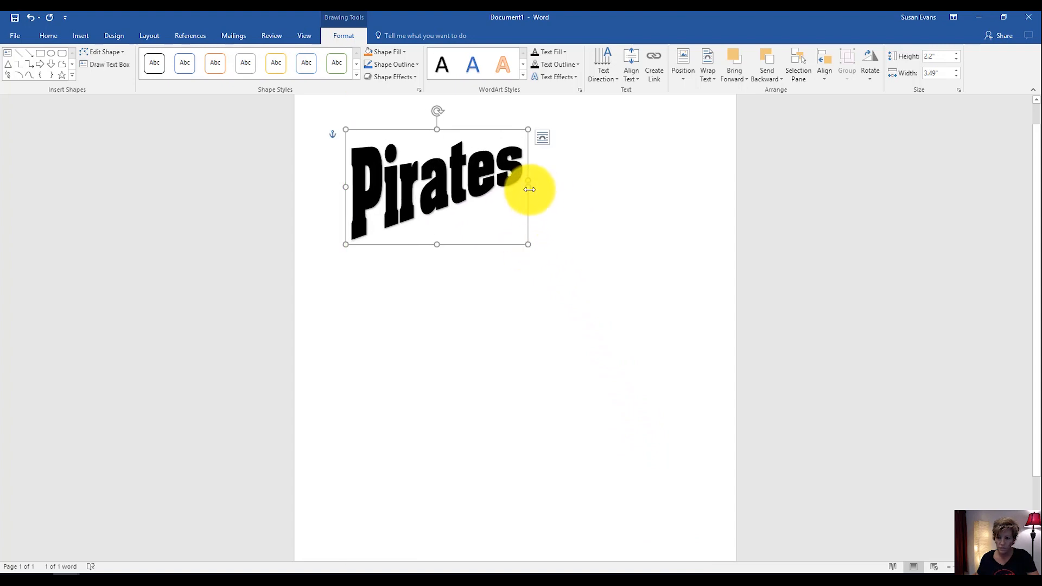
pyautogui.moveTo(530, 181); pyautogui.dragTo(526, 160)
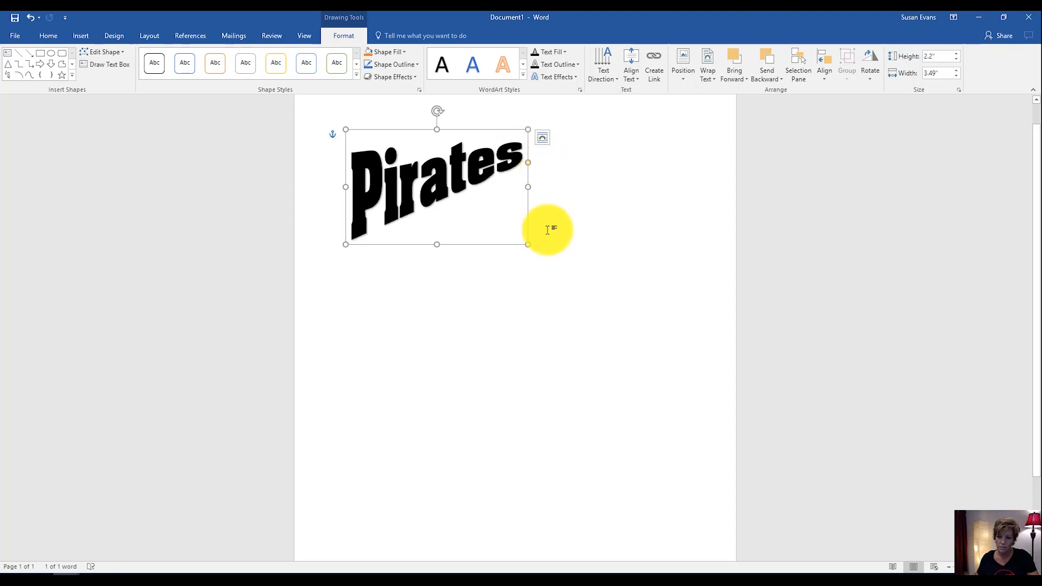
pyautogui.moveTo(528, 245); pyautogui.dragTo(565, 274)
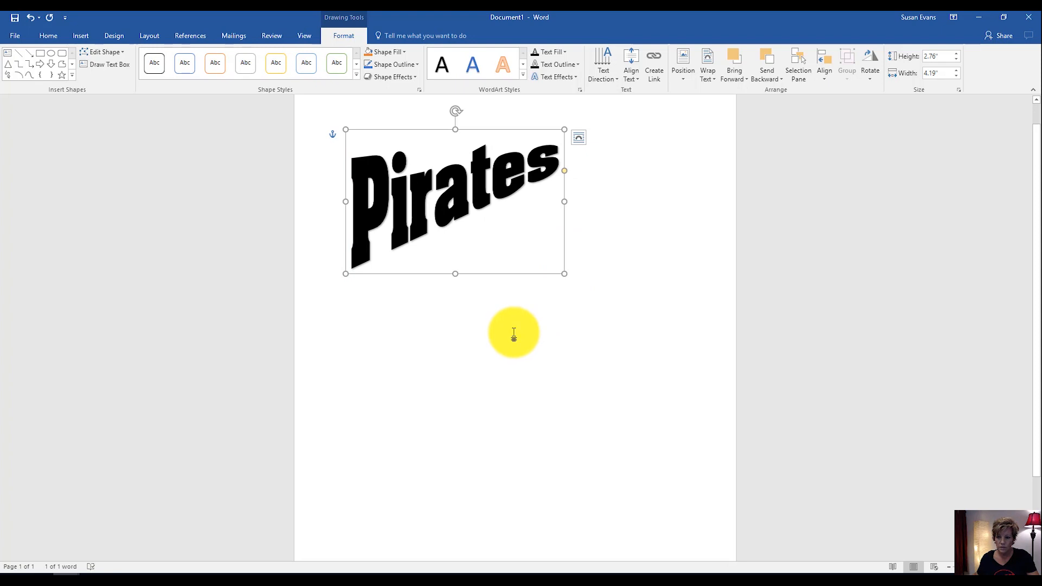
pyautogui.click(456, 306)
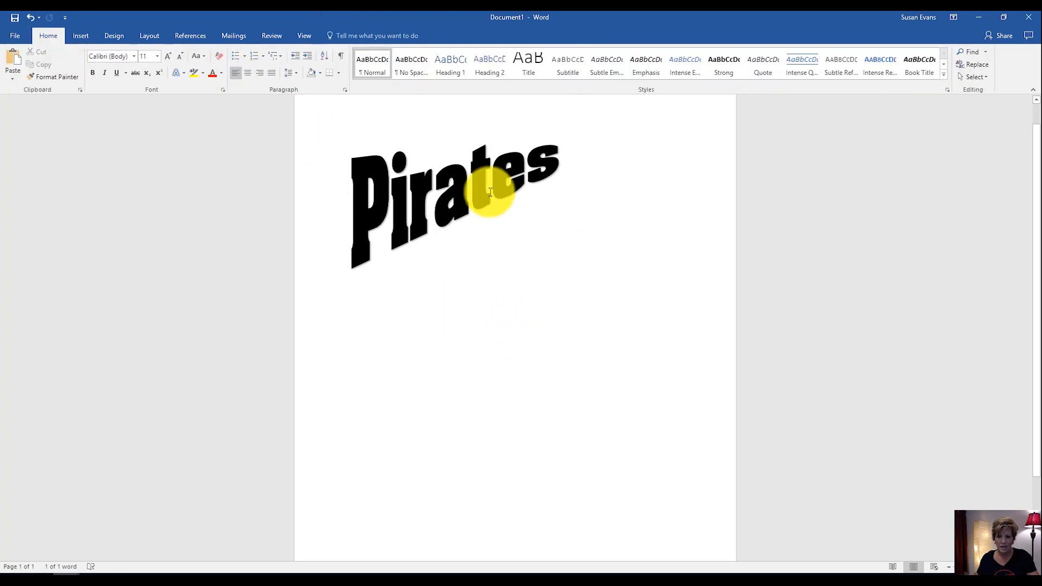
# Copy the "Pirates" WordArt from Word and paste it onto the blank slide of a maximized PowerPoint presentation.
pyautogui.click(375, 153)
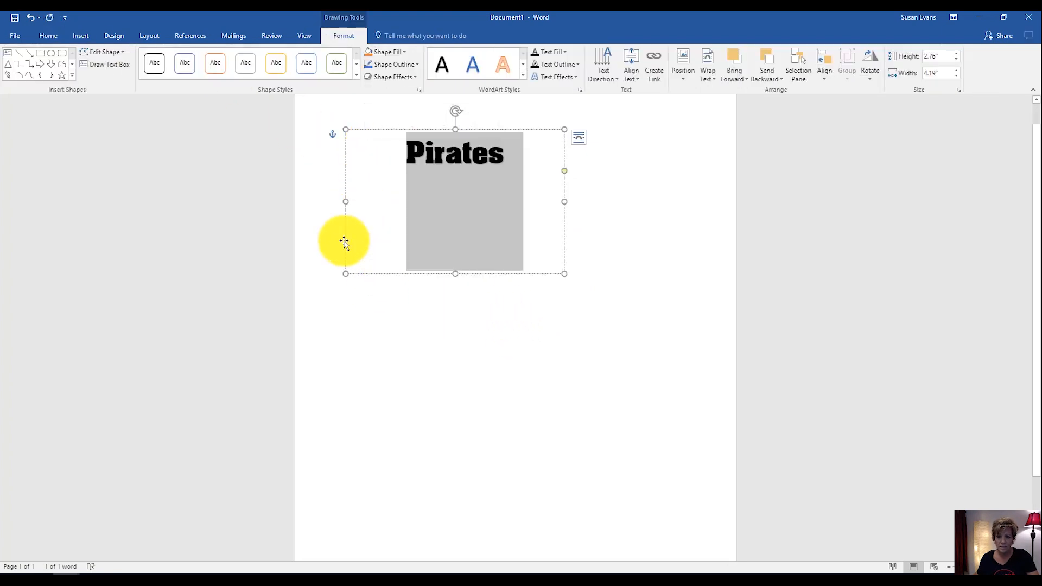
pyautogui.click(346, 242)
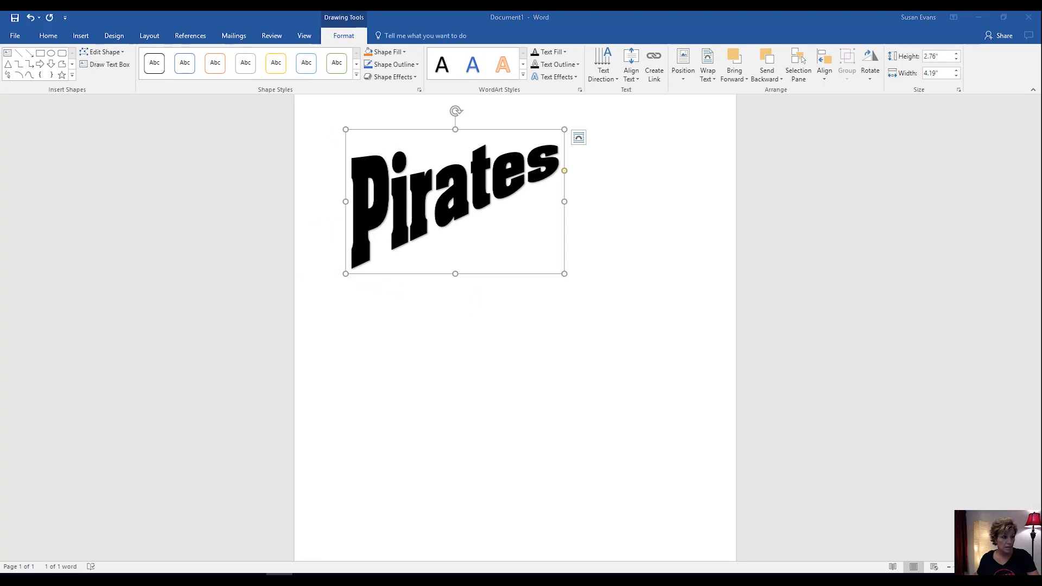
pyautogui.moveTo(0, 101); pyautogui.dragTo(391, 104)
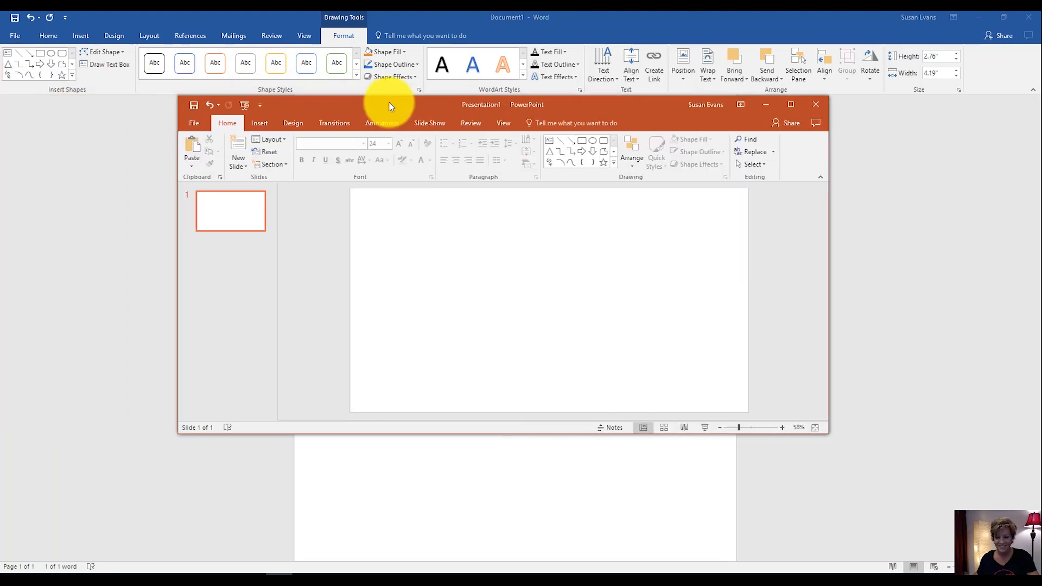
pyautogui.click(791, 105)
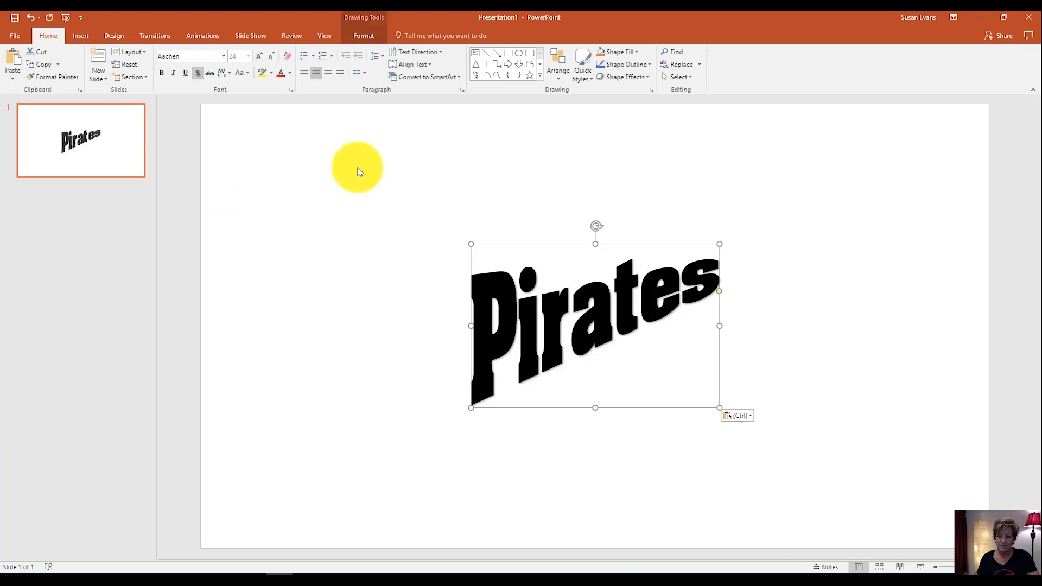
pyautogui.click(270, 167)
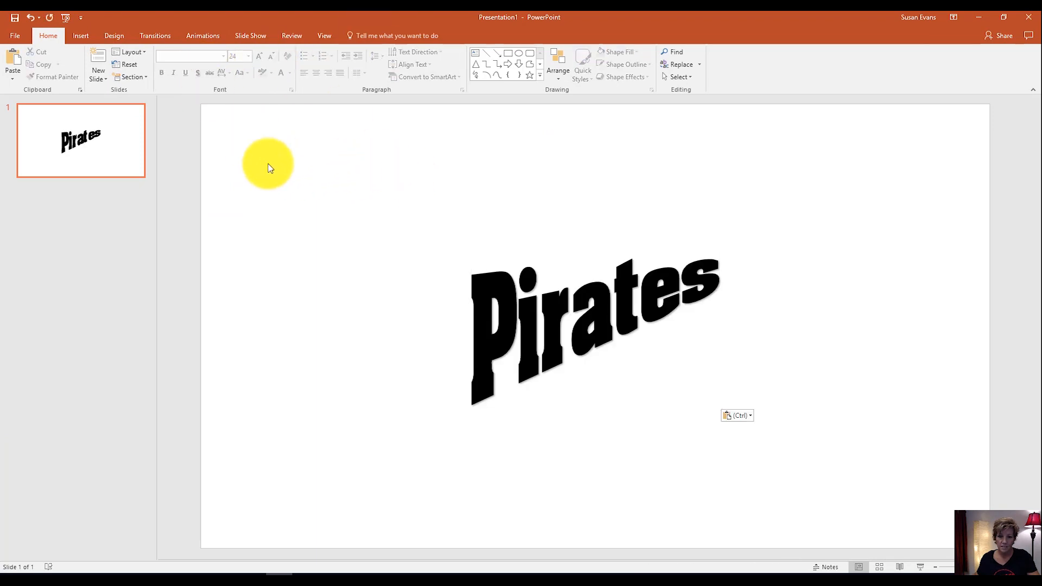
# Export all slides to the Desktop in JPEG File Interchange Format under the name pennant.
pyautogui.click(15, 36)
pyautogui.click(55, 145)
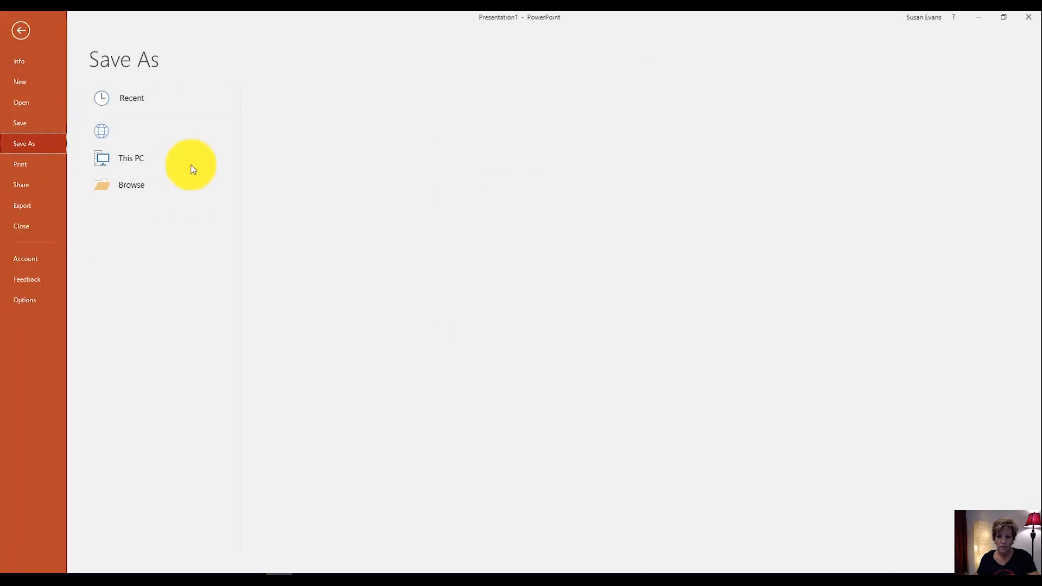
pyautogui.click(161, 218)
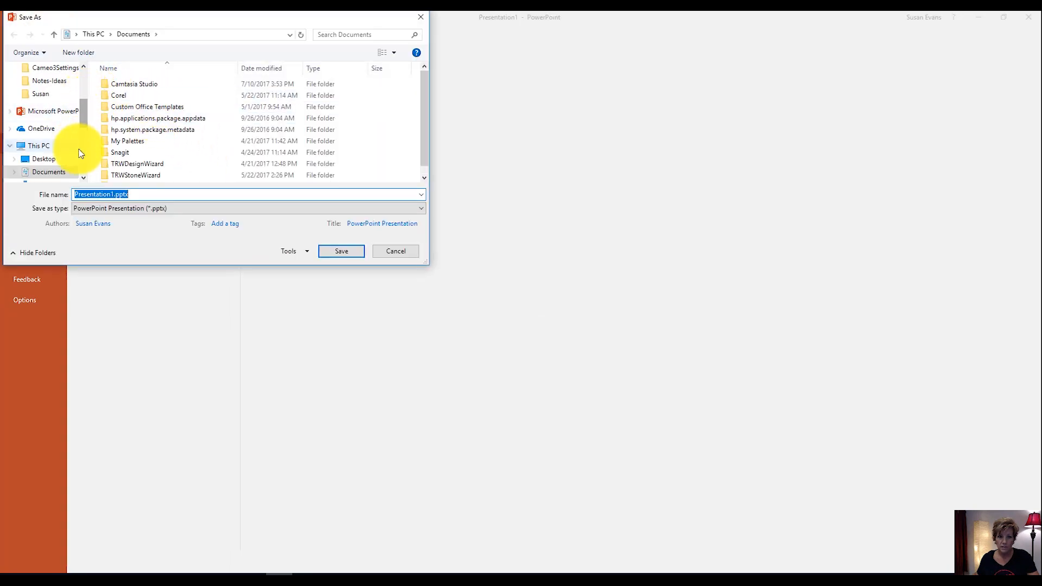
pyautogui.click(71, 161)
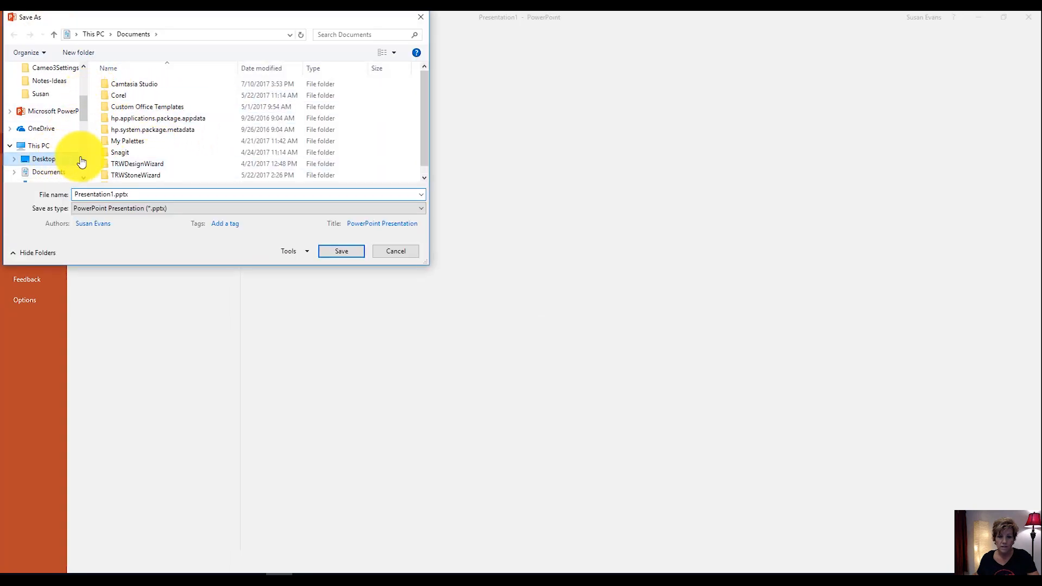
pyautogui.moveTo(151, 196); pyautogui.dragTo(72, 194)
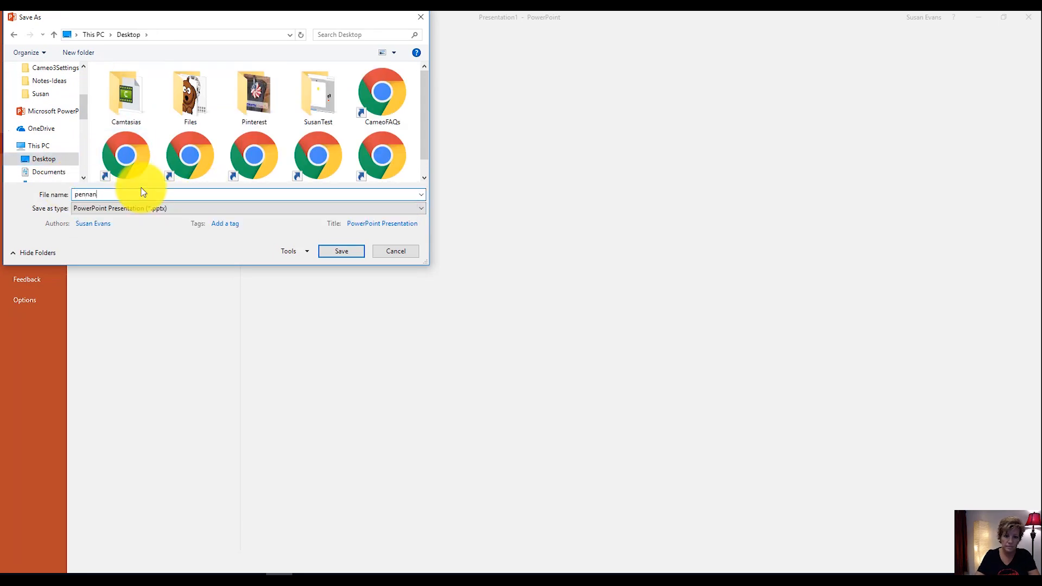
pyautogui.click(145, 208)
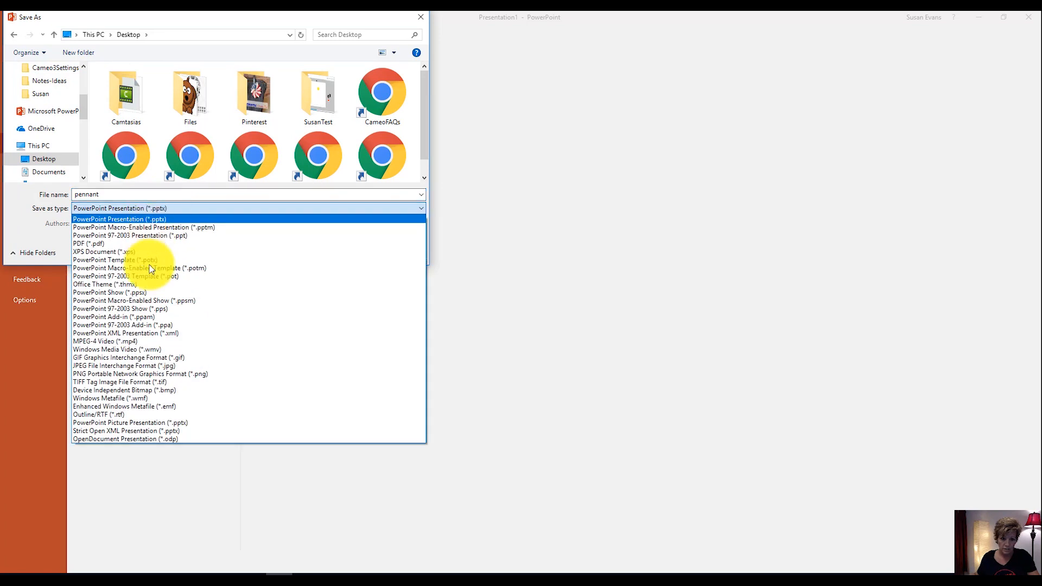
pyautogui.click(167, 367)
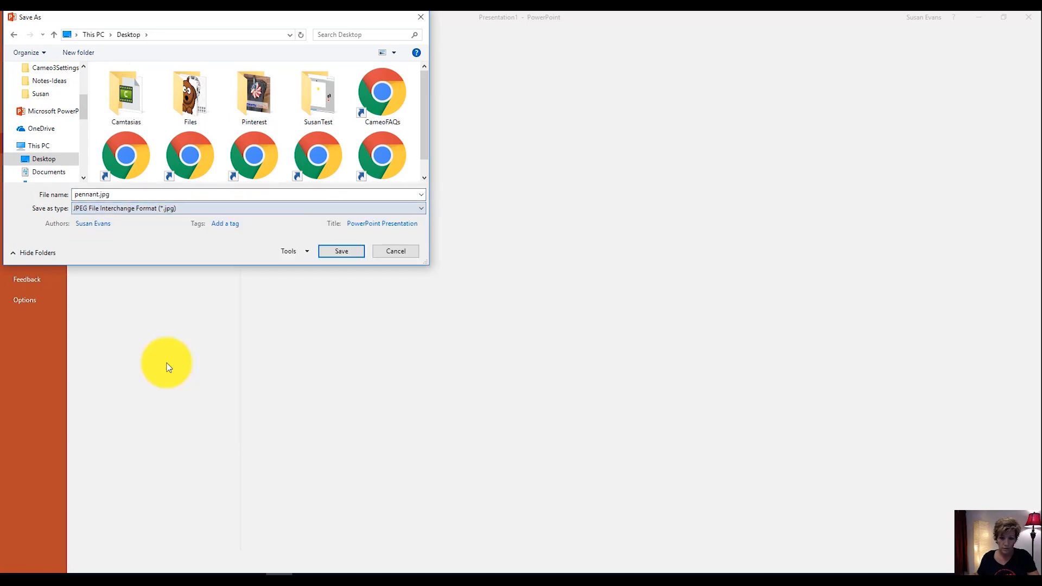
pyautogui.click(342, 251)
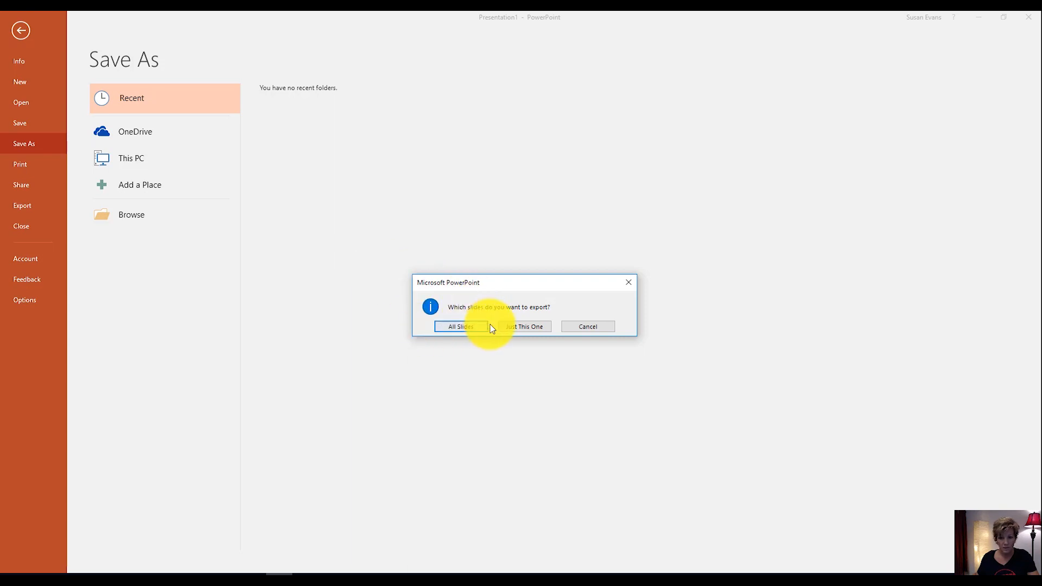
pyautogui.click(473, 331)
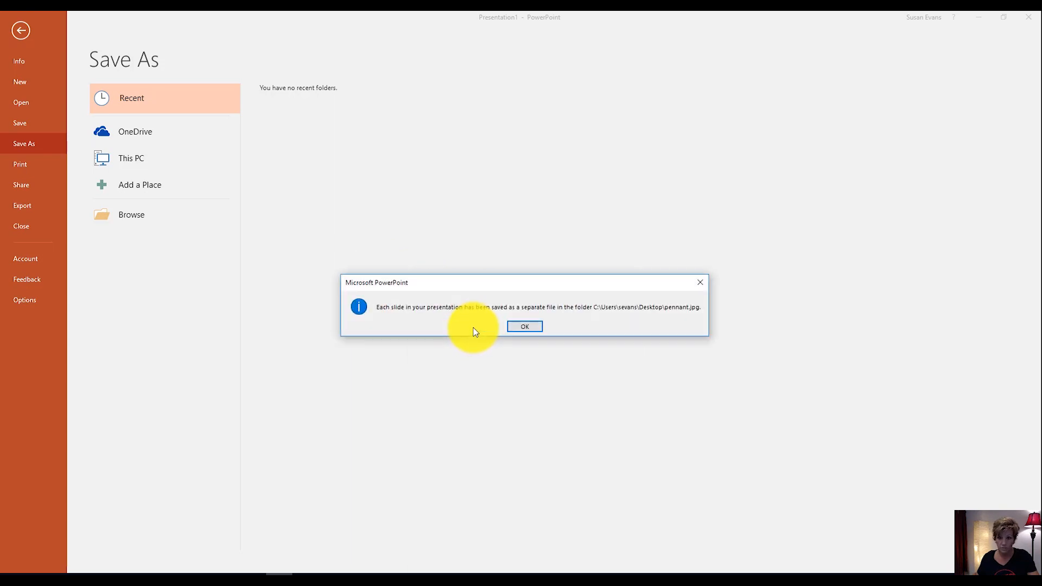
pyautogui.click(524, 327)
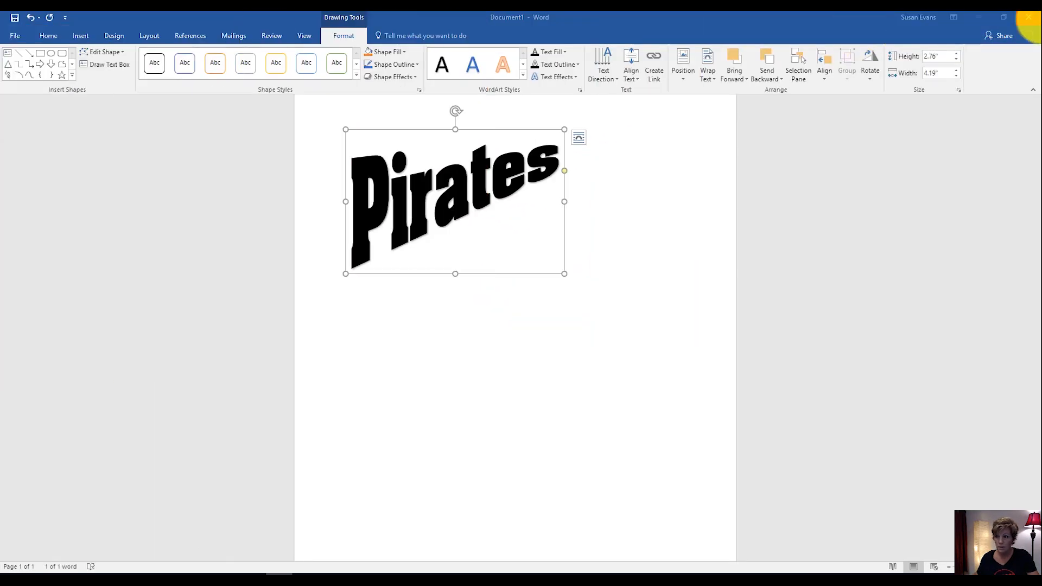
# Switch to Silhouette Studio and open Slide1.JPG from the pennant folder on the Desktop.
pyautogui.moveTo(856, 22); pyautogui.dragTo(0, 30)
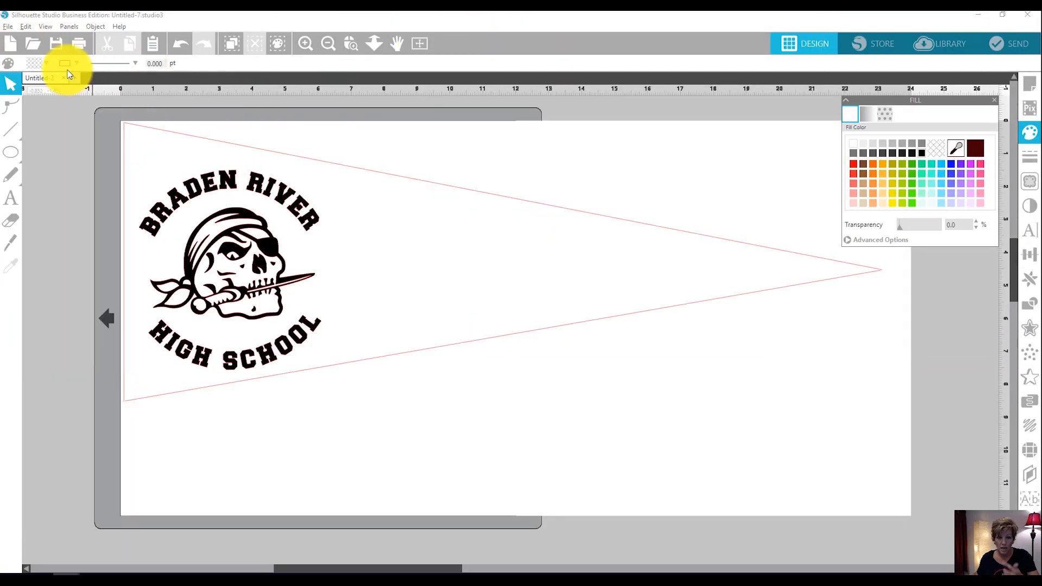
pyautogui.click(34, 42)
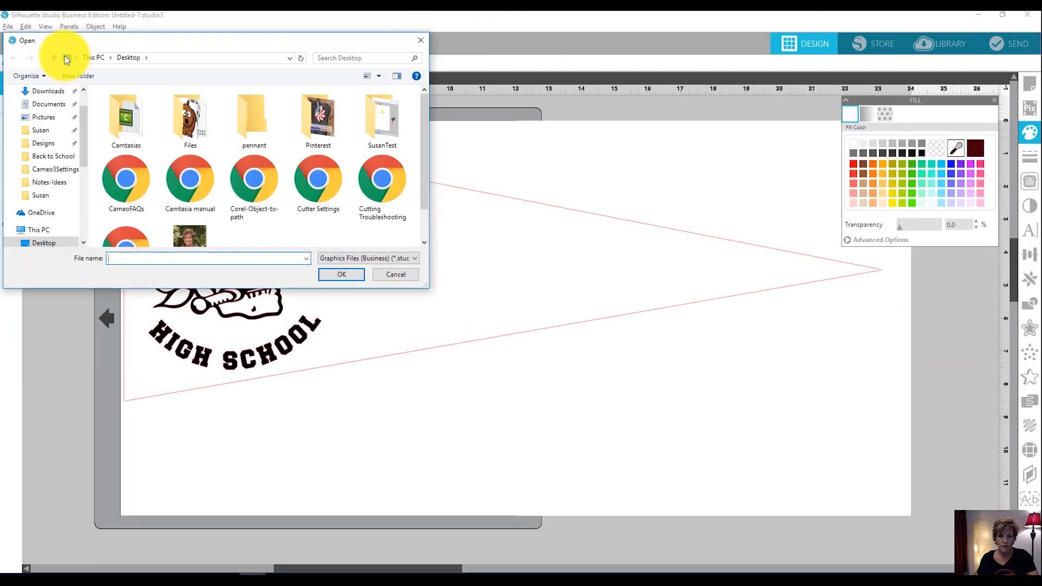
pyautogui.scroll(-1, 189, 180)
pyautogui.scroll(1, 189, 180)
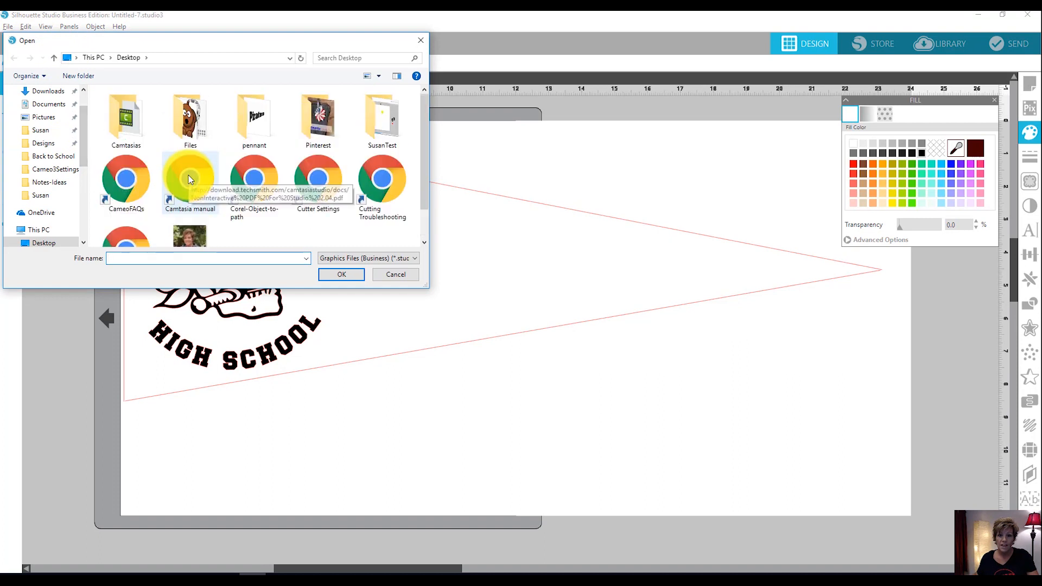
pyautogui.doubleClick(265, 122)
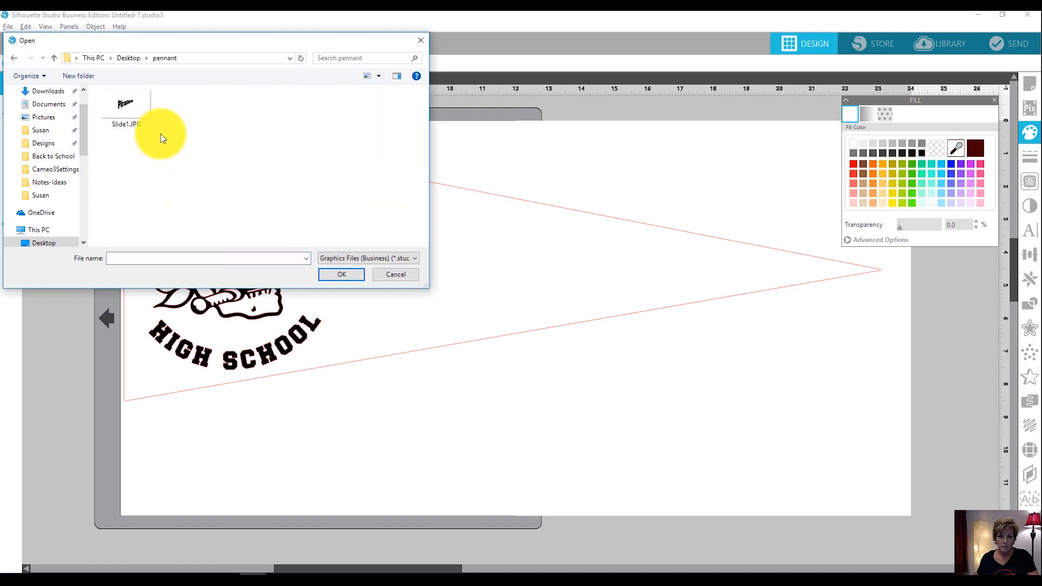
pyautogui.doubleClick(127, 108)
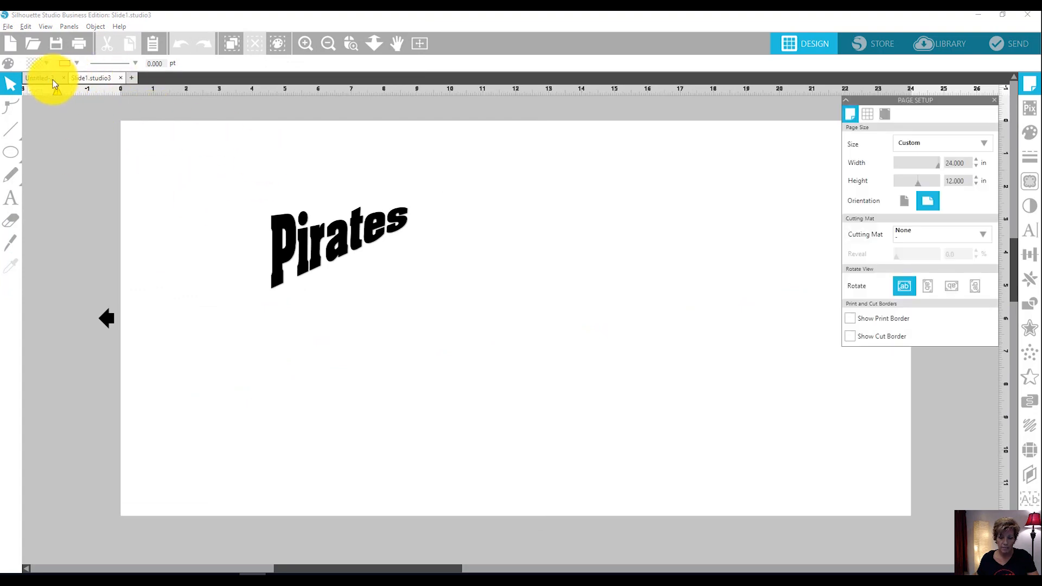
# Copy the "Pirates" slide image into the Untitled-2 pennant design and close the page setup options.
pyautogui.click(292, 235)
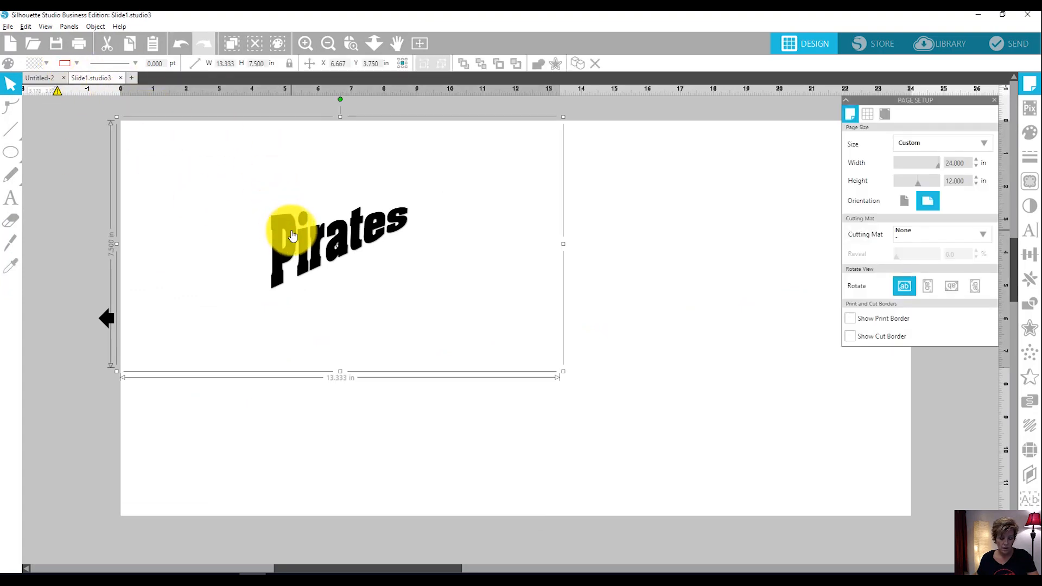
pyautogui.click(53, 80)
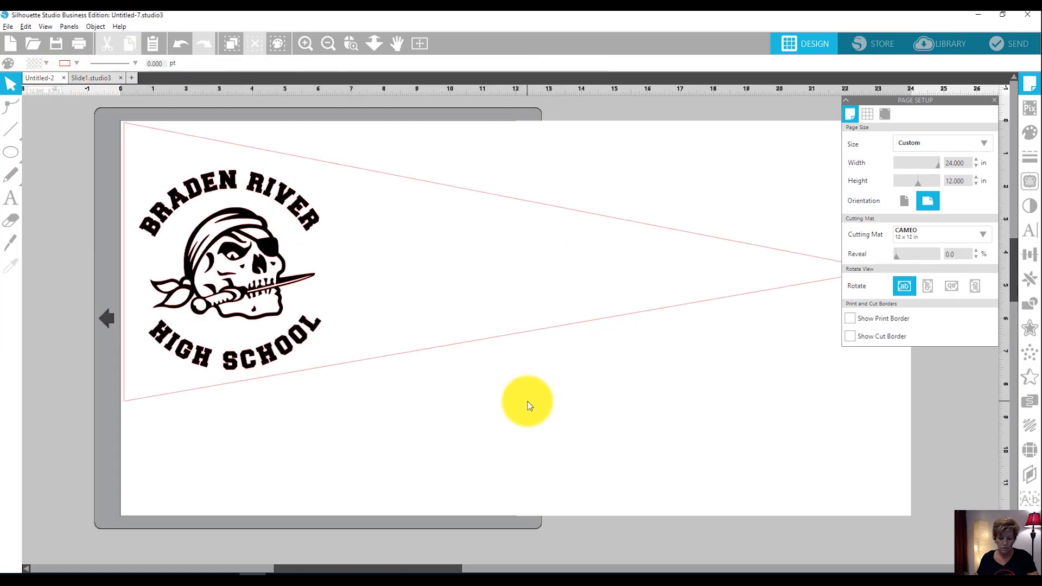
pyautogui.hotkey('ctrl', 'v')
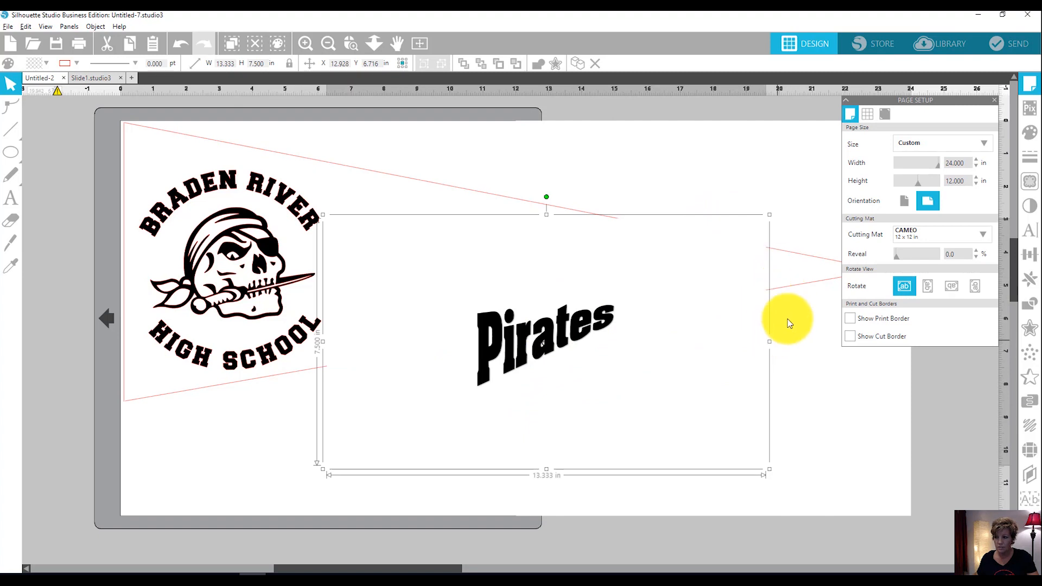
pyautogui.click(996, 106)
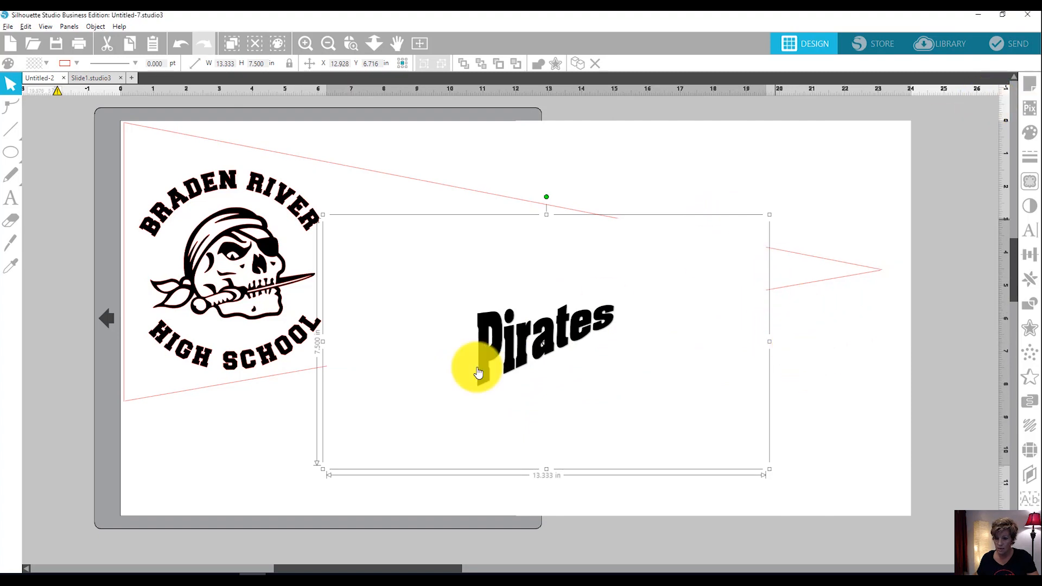
# Trace the "Pirates" lettering from the image in the page's lower-right area, then move the source image off the page.
pyautogui.moveTo(545, 272); pyautogui.dragTo(798, 345)
pyautogui.click(1032, 186)
pyautogui.click(919, 144)
pyautogui.moveTo(682, 360)
pyautogui.mouseDown()
pyautogui.moveTo(857, 423)
pyautogui.moveTo(908, 499)
pyautogui.mouseUp()
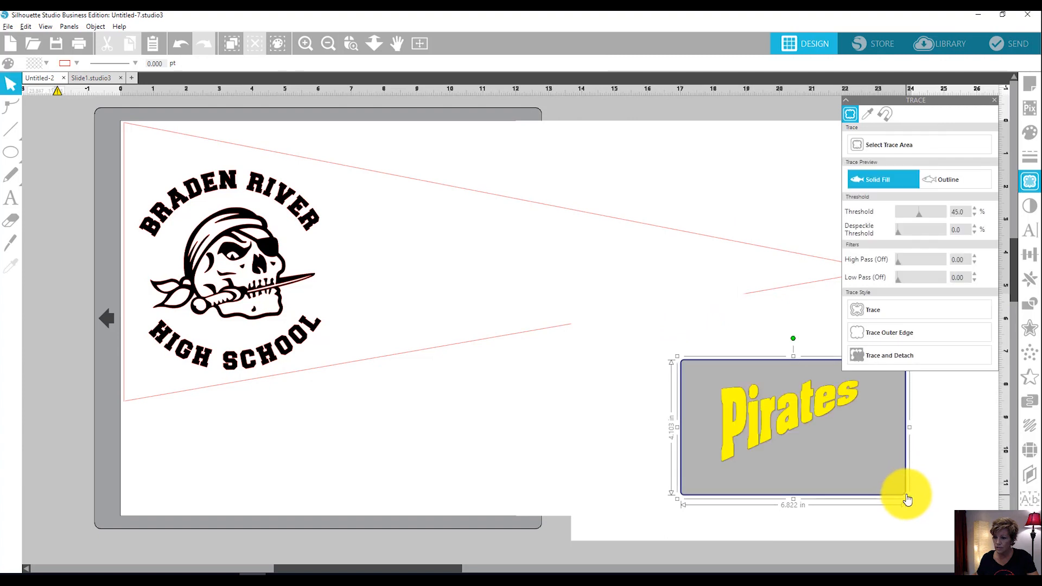
pyautogui.click(891, 309)
pyautogui.moveTo(767, 413)
pyautogui.mouseDown()
pyautogui.moveTo(798, 477)
pyautogui.moveTo(1024, 419)
pyautogui.moveTo(1024, 368)
pyautogui.moveTo(1038, 375)
pyautogui.moveTo(1026, 365)
pyautogui.mouseUp()
# Enlarge the traced "Pirates" lettering proportionally to about 9.46 in wide by 5.62 in high and fill it with black.
pyautogui.click(623, 411)
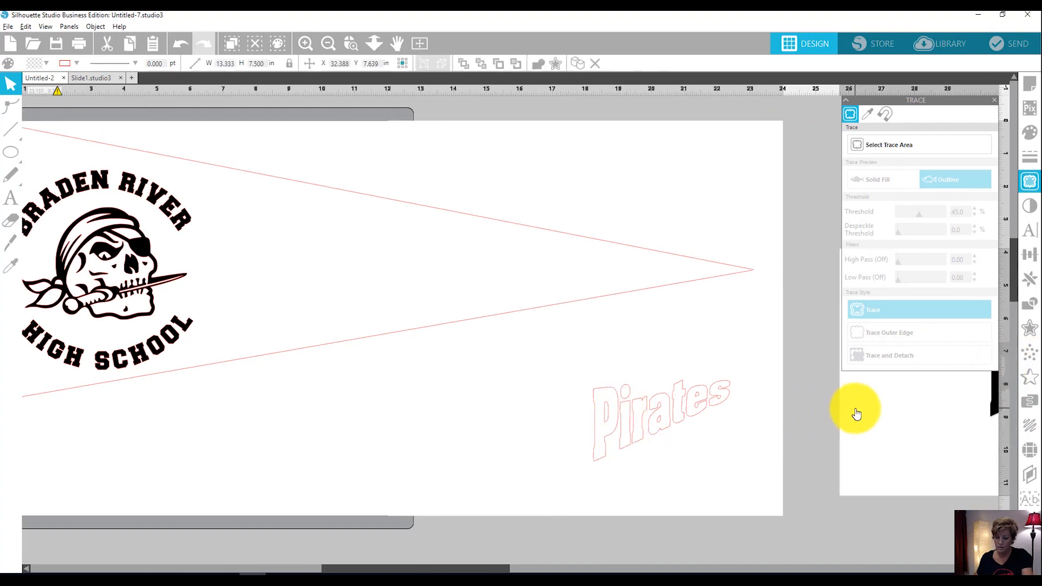
pyautogui.click(612, 412)
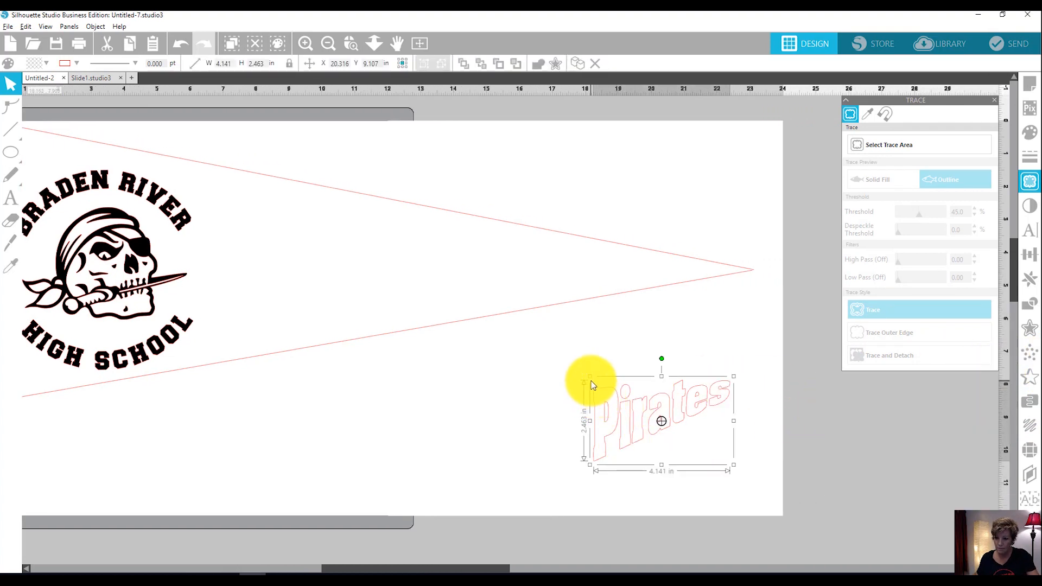
pyautogui.moveTo(589, 376); pyautogui.dragTo(404, 336)
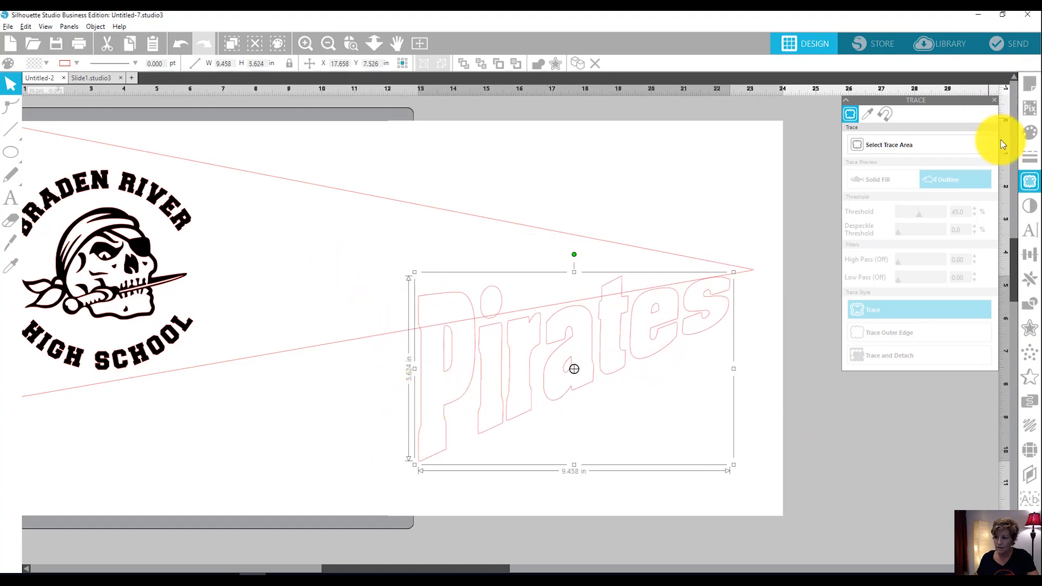
pyautogui.click(1028, 135)
pyautogui.click(921, 154)
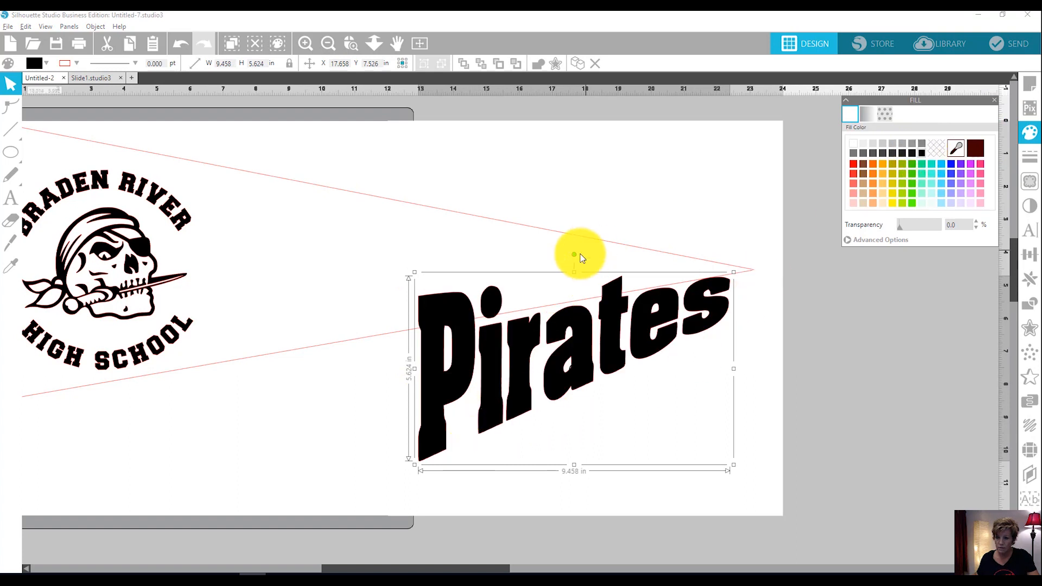
# Rotate the "Pirates" lettering clockwise, move it inside the pennant outline beside the skull, and shrink it proportionally to about 8.73 in by 5.19 in.
pyautogui.moveTo(574, 254); pyautogui.dragTo(595, 256)
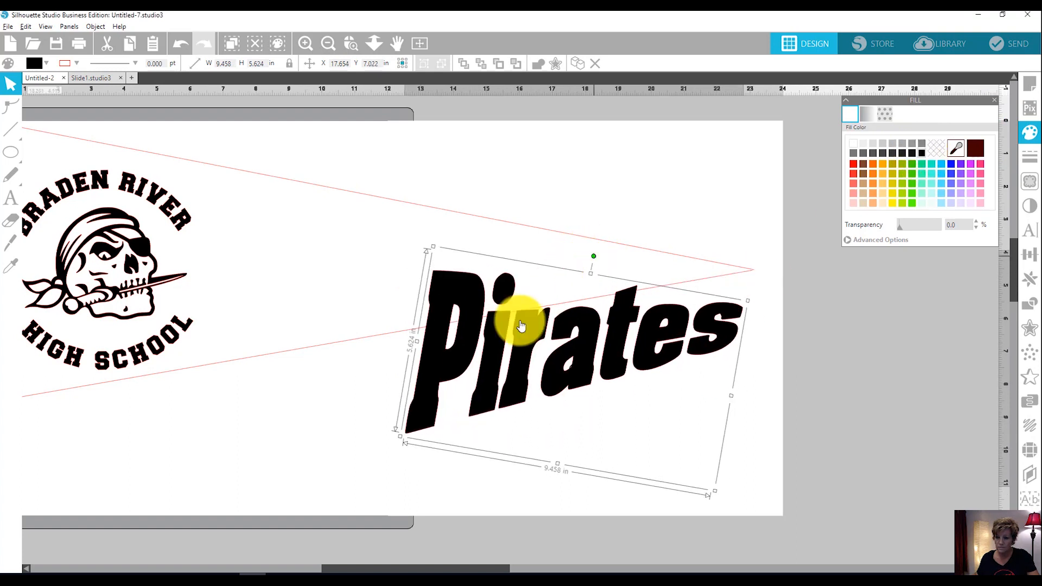
pyautogui.moveTo(502, 337); pyautogui.dragTo(319, 281)
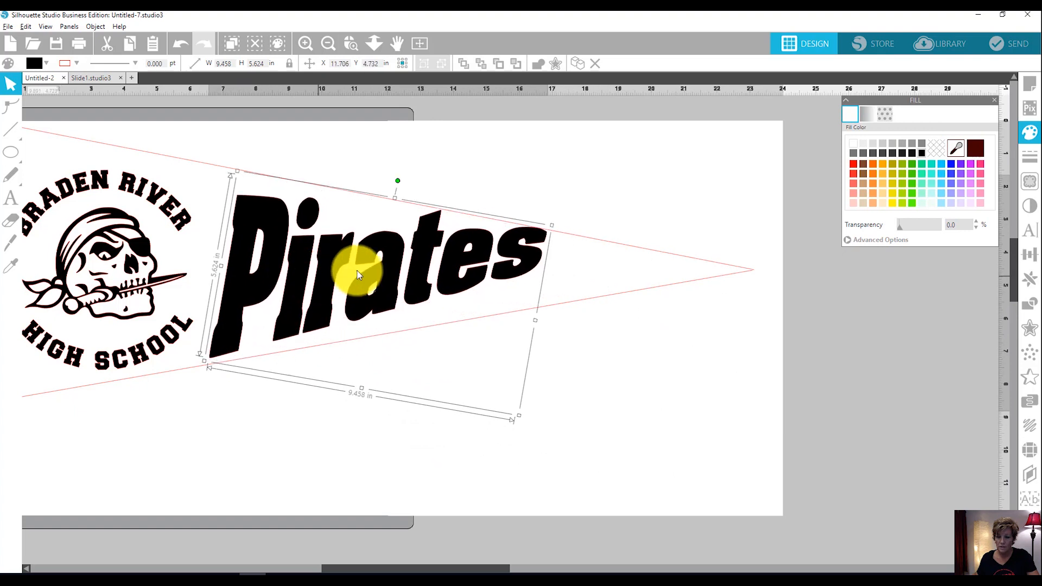
pyautogui.moveTo(399, 183); pyautogui.dragTo(408, 181)
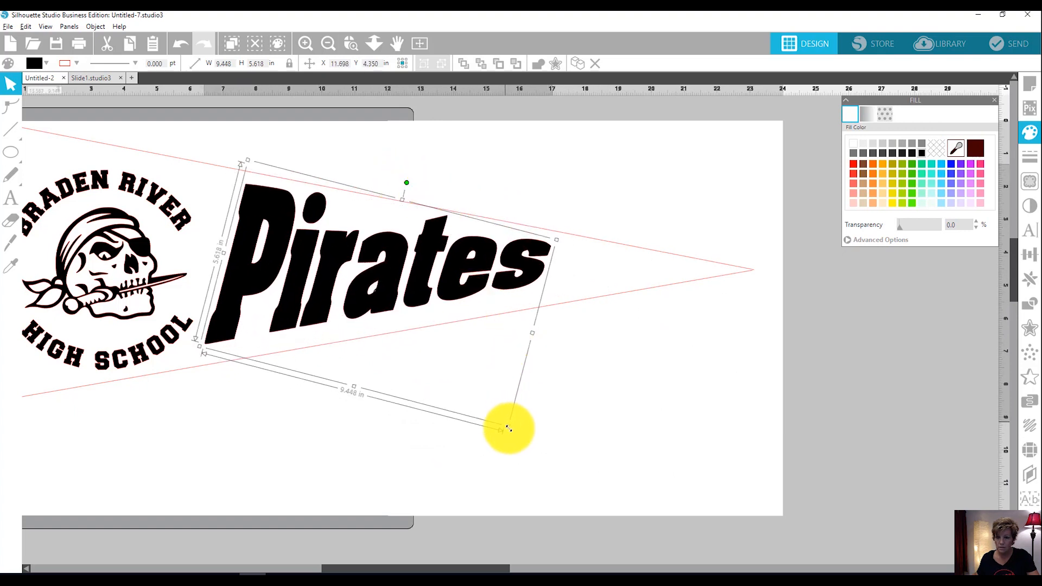
pyautogui.moveTo(509, 428); pyautogui.dragTo(485, 409)
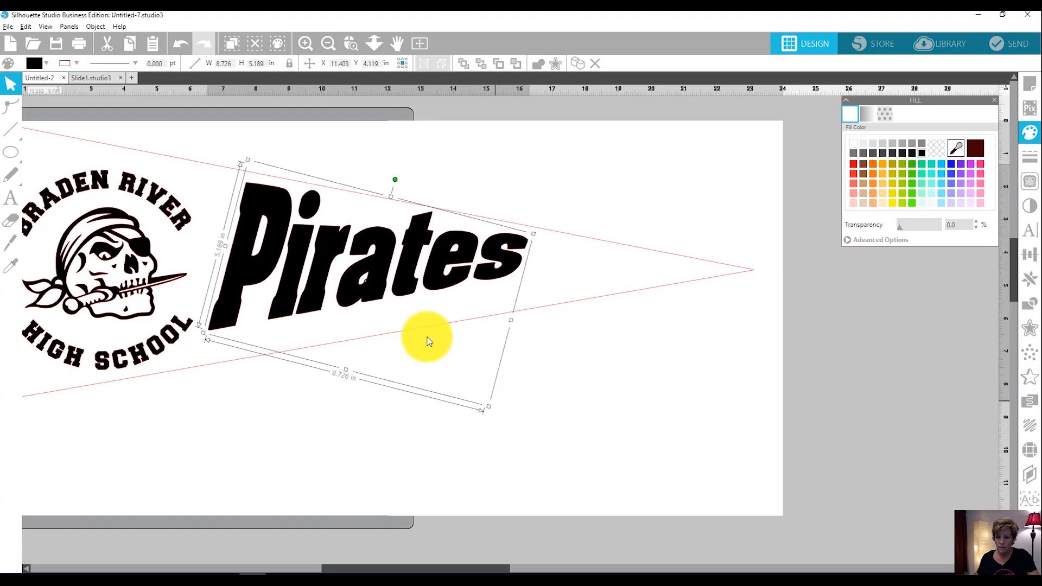
# Fine-tune the rotation and position of the "Pirates" lettering so it sits evenly between the pennant's two slanted edges.
pyautogui.moveTo(394, 181); pyautogui.dragTo(390, 183)
pyautogui.moveTo(420, 264); pyautogui.dragTo(433, 274)
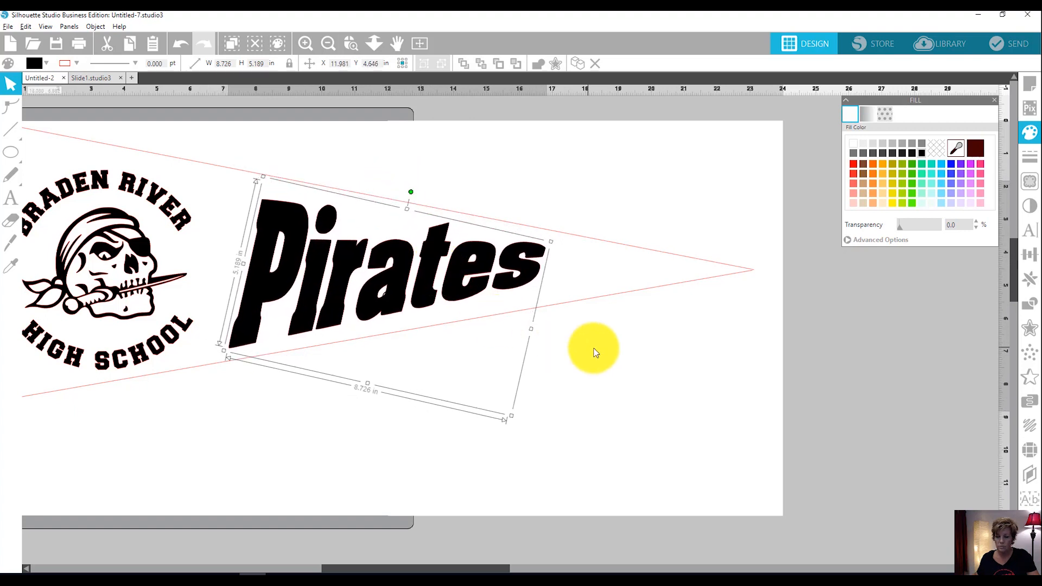
pyautogui.click(597, 349)
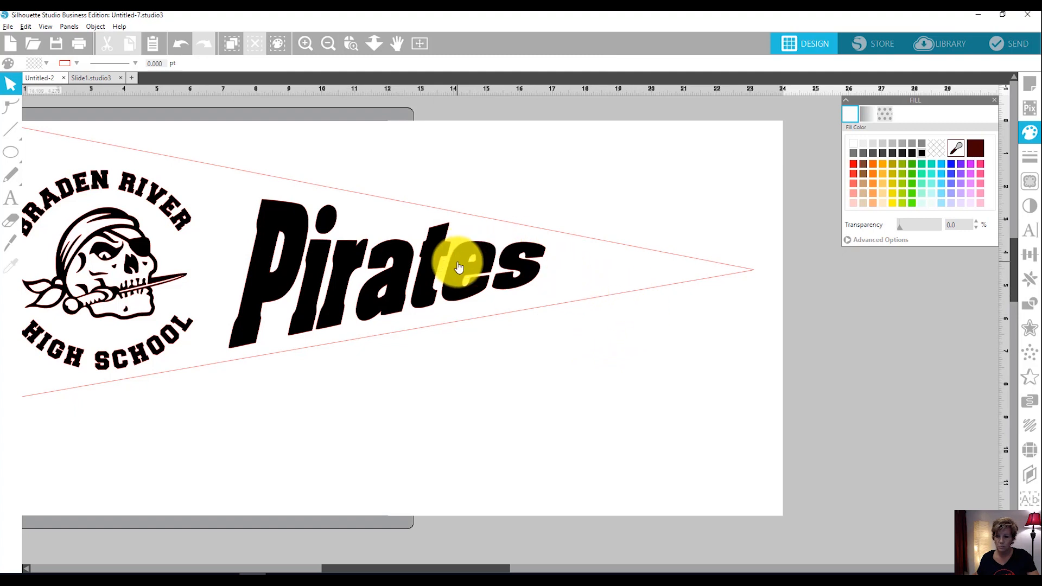
pyautogui.click(435, 241)
pyautogui.moveTo(412, 193); pyautogui.dragTo(415, 195)
pyautogui.click(646, 441)
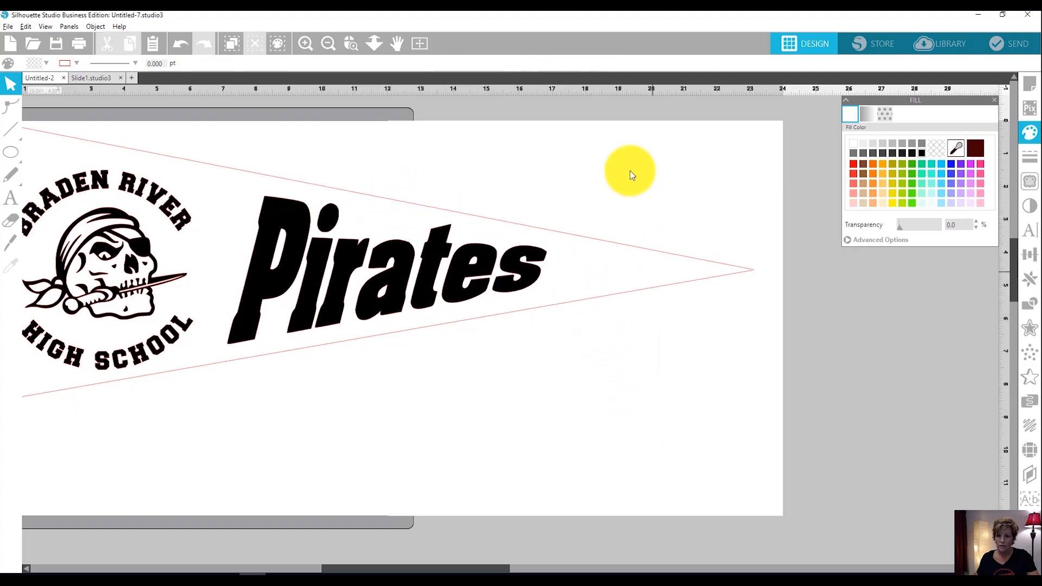
# Delete the three lines of the triangular pennant outline, leaving only the school name, skull and "Pirates" lettering.
pyautogui.click(422, 43)
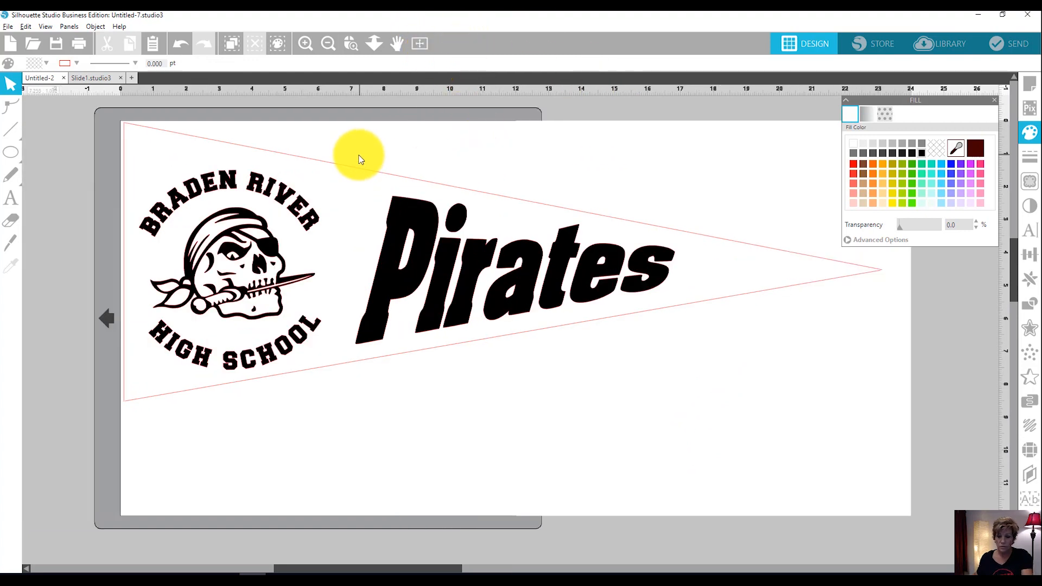
pyautogui.click(347, 174)
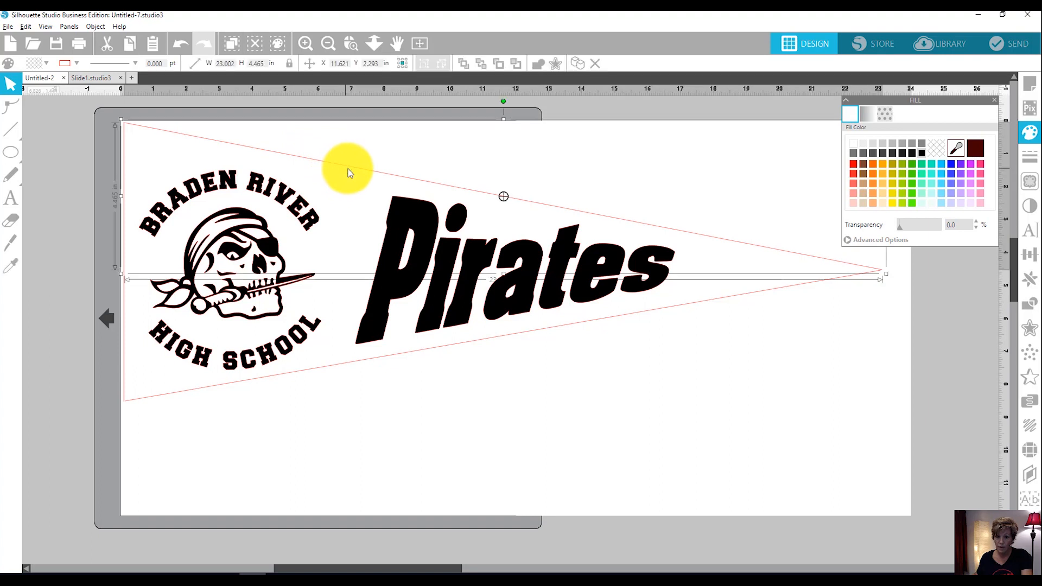
pyautogui.press('Delete')
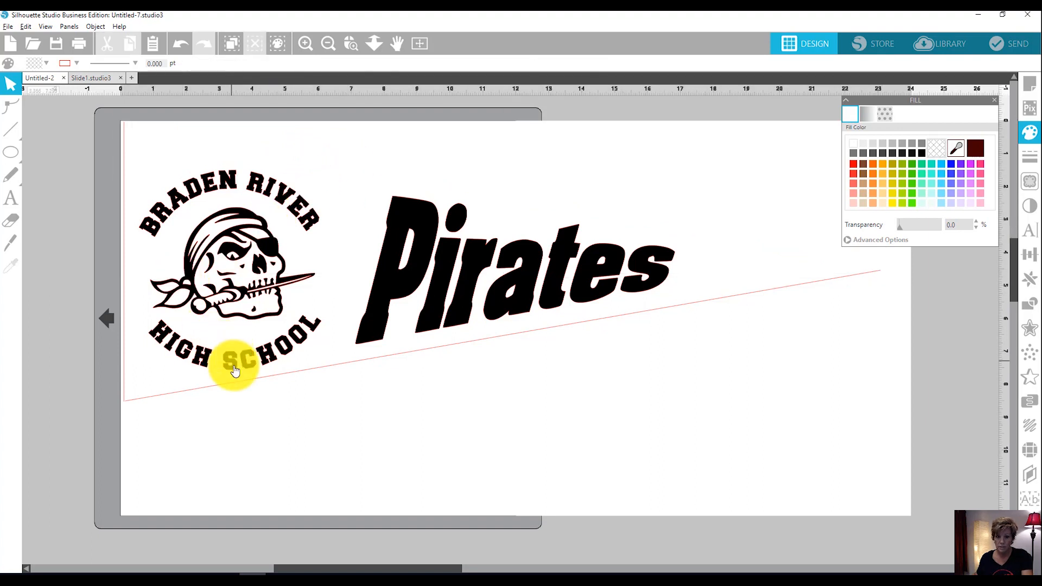
pyautogui.click(238, 387)
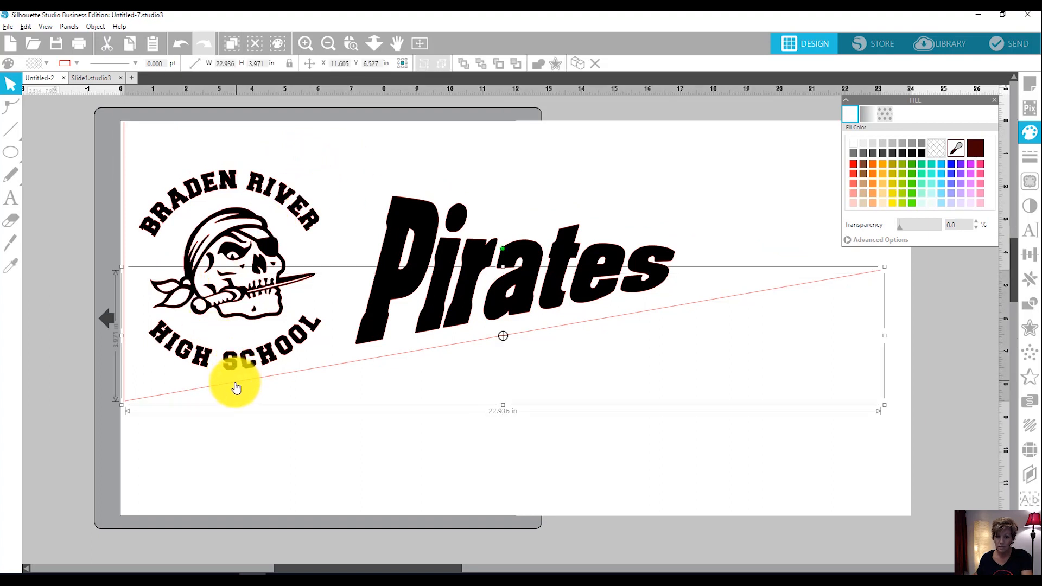
pyautogui.press('Delete')
pyautogui.click(124, 361)
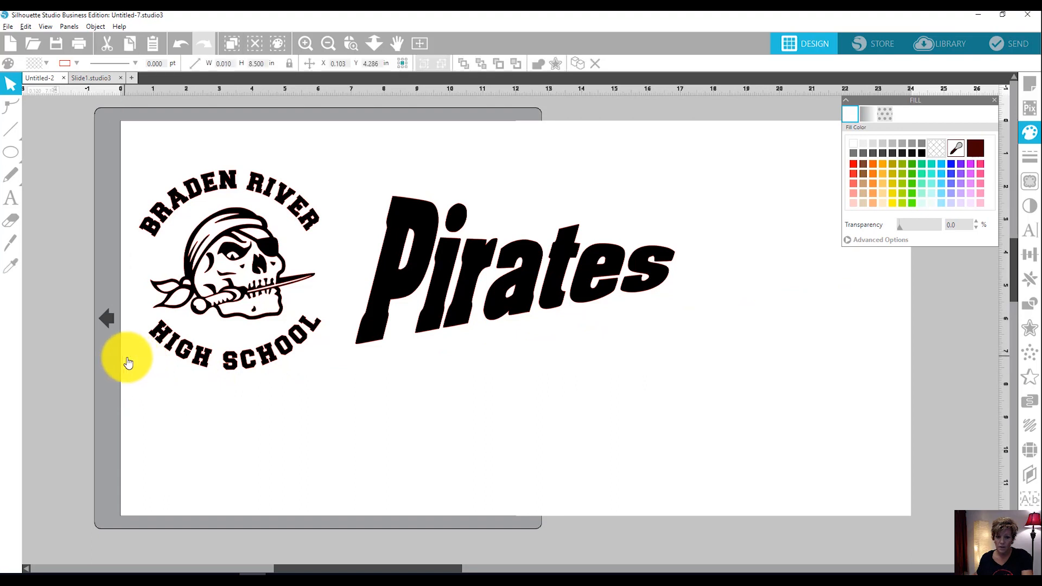
pyautogui.press('Delete')
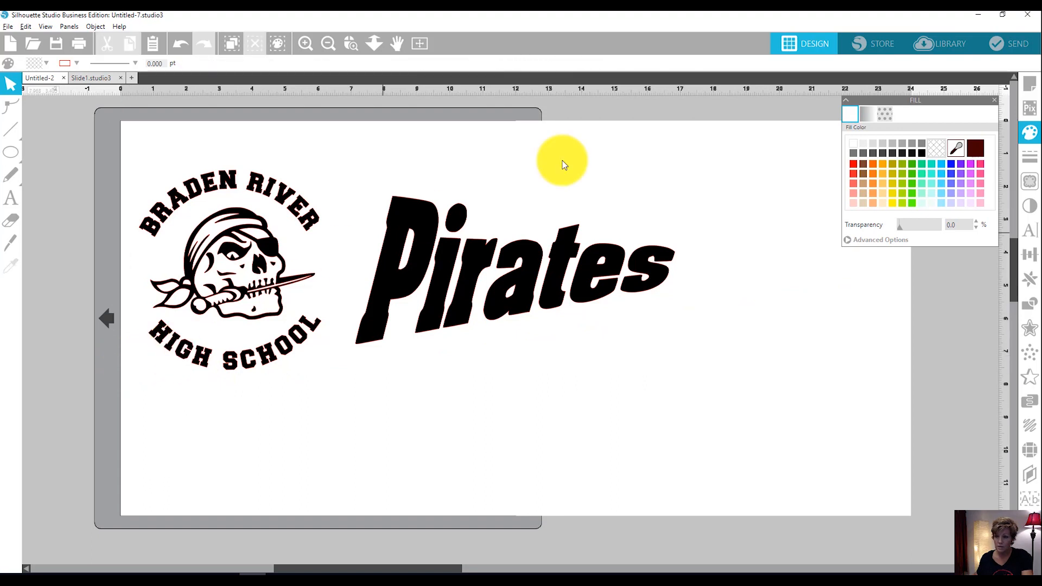
# Close the fill options, check the artwork in the cut preview and return to the design view.
pyautogui.click(999, 101)
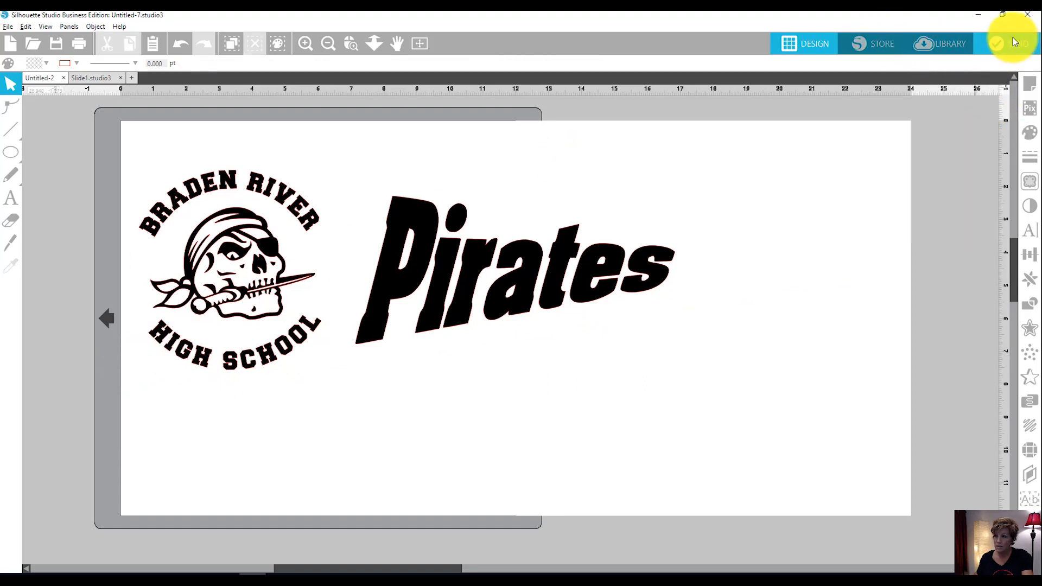
pyautogui.click(993, 49)
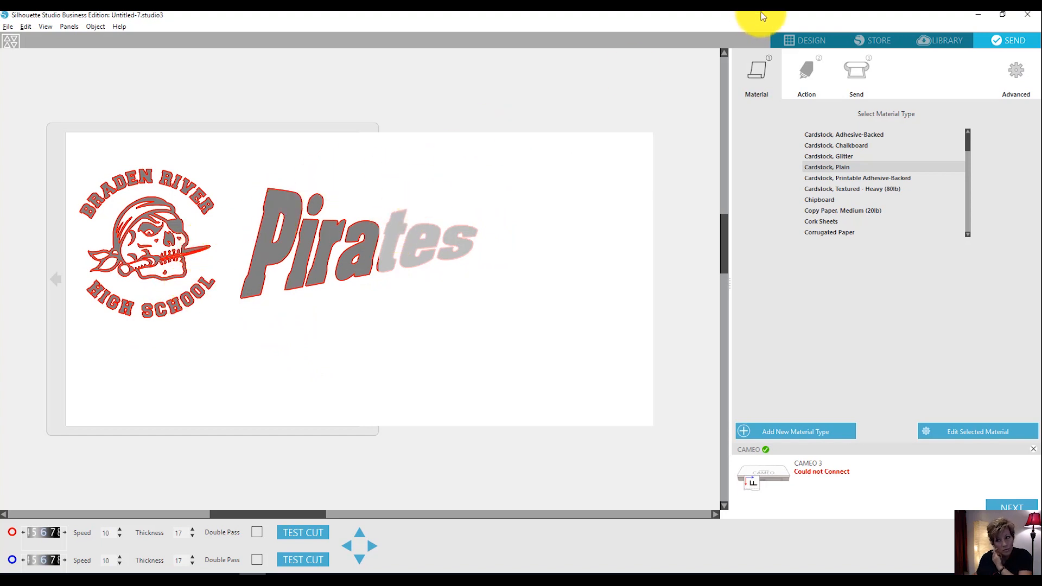
pyautogui.click(821, 42)
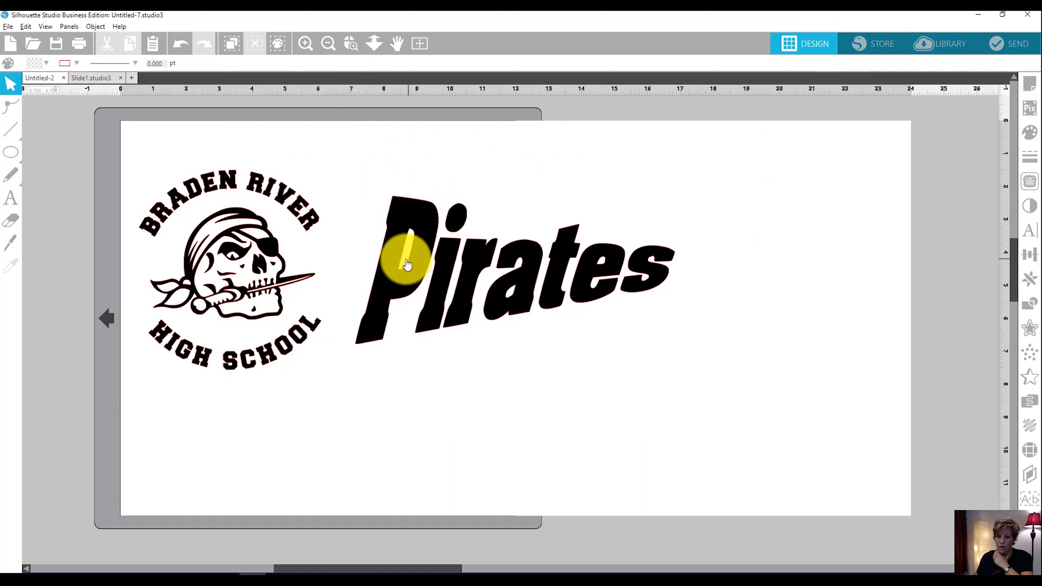
# Reposition the "Pirates" lettering slightly farther from the skull, then flip all the artwork together horizontally.
pyautogui.moveTo(389, 272); pyautogui.dragTo(374, 414)
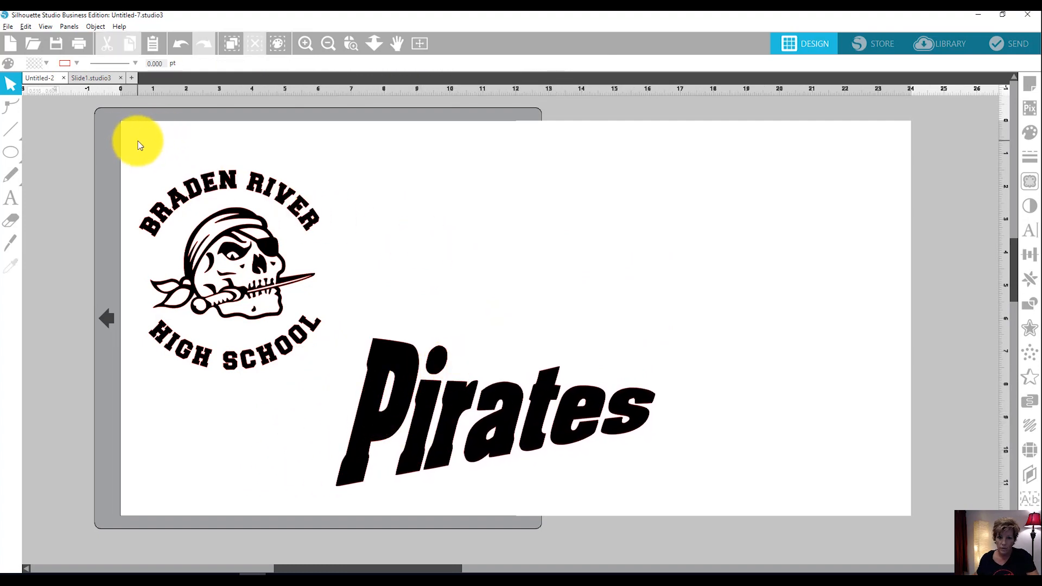
pyautogui.moveTo(392, 421); pyautogui.dragTo(443, 279)
pyautogui.moveTo(130, 145); pyautogui.dragTo(743, 342)
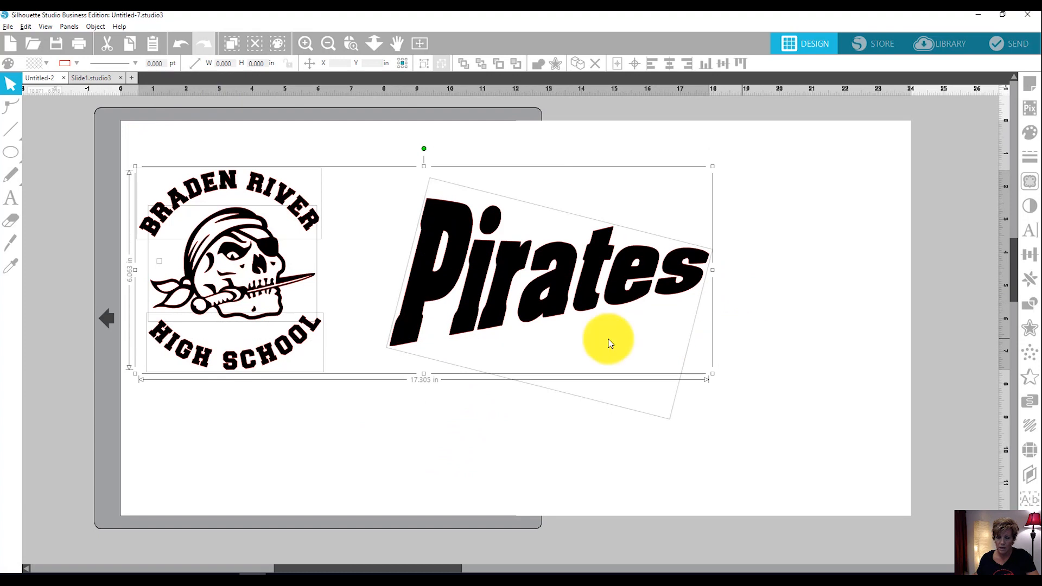
pyautogui.rightClick(264, 280)
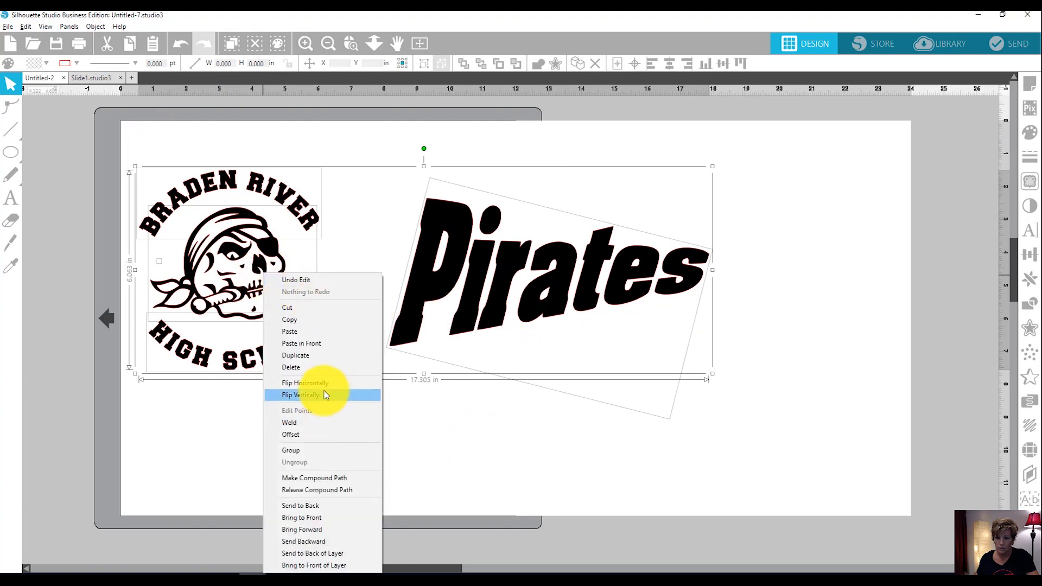
pyautogui.click(329, 381)
pyautogui.click(378, 447)
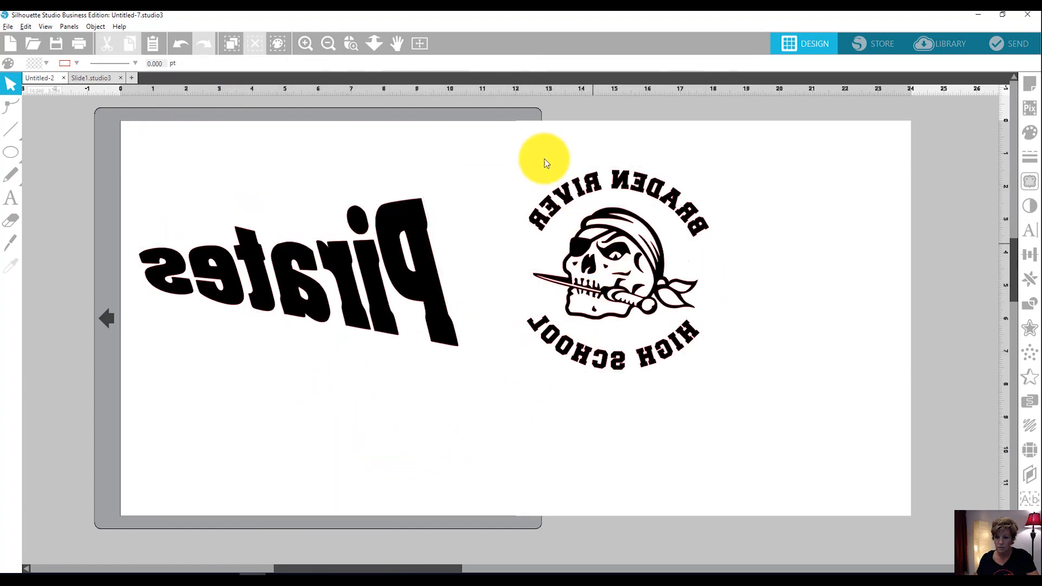
# Move the mirrored "Pirates" lettering to the lower part of the mat and the skull with school name to the page's upper-left corner.
pyautogui.moveTo(343, 259); pyautogui.dragTo(338, 422)
pyautogui.rightClick(330, 374)
pyautogui.click(522, 394)
pyautogui.click(542, 303)
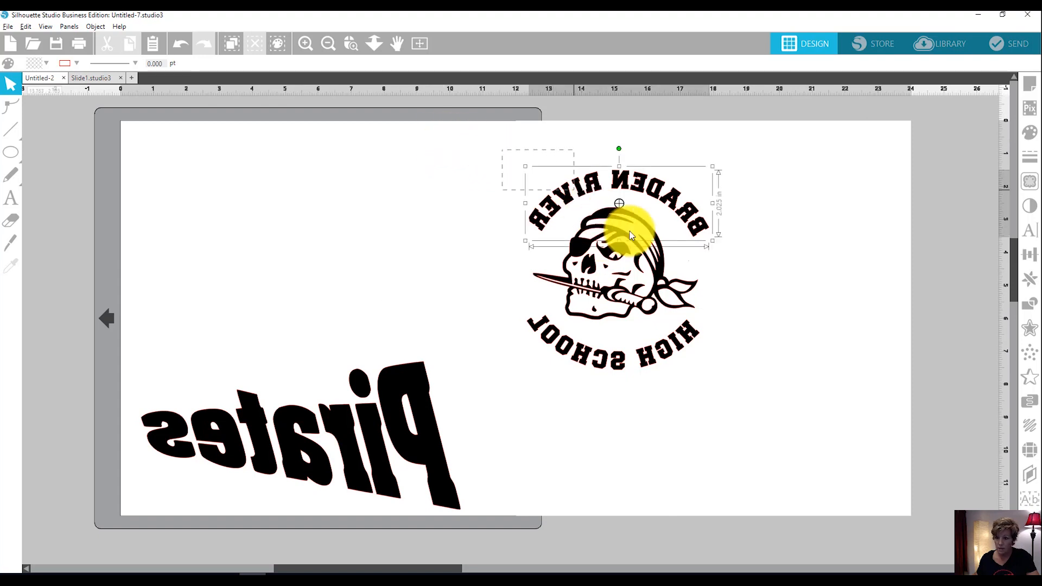
pyautogui.click(671, 296)
pyautogui.moveTo(649, 354); pyautogui.dragTo(250, 315)
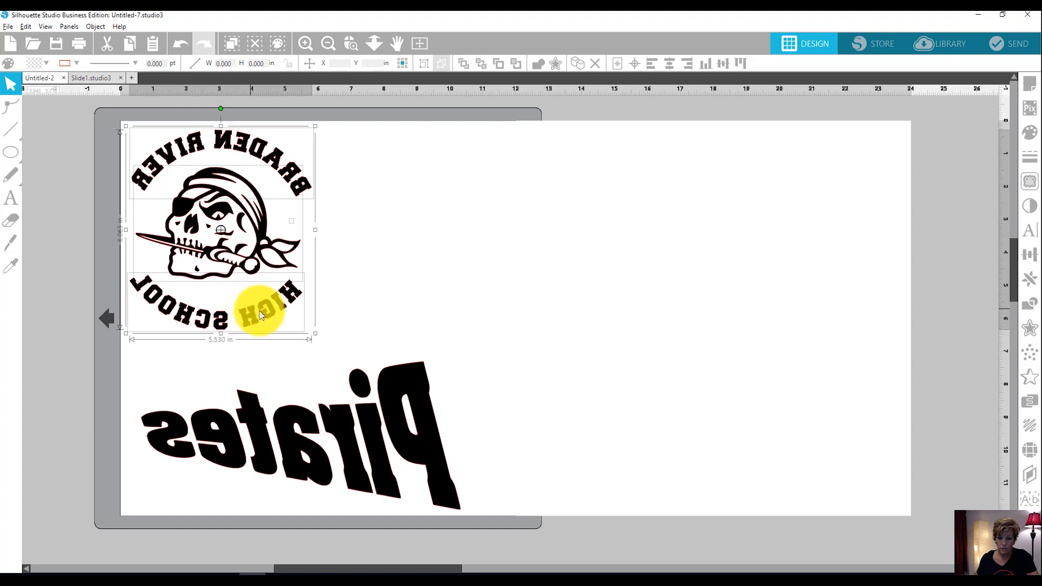
# Shift the mirrored "Pirates" lettering closer to the skull artwork and rotate it diagonally beneath it within the mat area.
pyautogui.moveTo(307, 422); pyautogui.dragTo(291, 388)
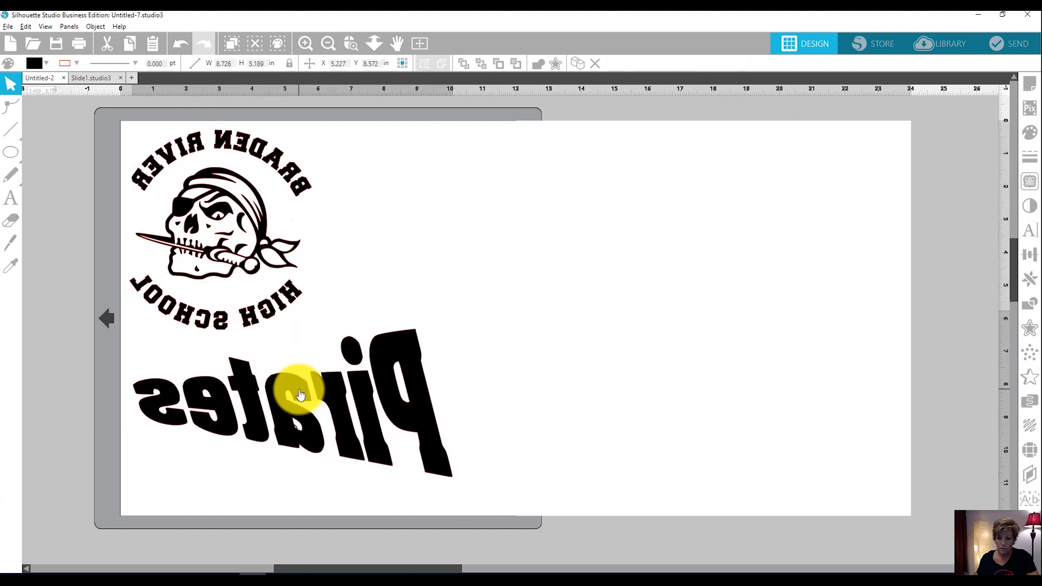
pyautogui.moveTo(266, 325); pyautogui.dragTo(242, 375)
pyautogui.click(542, 313)
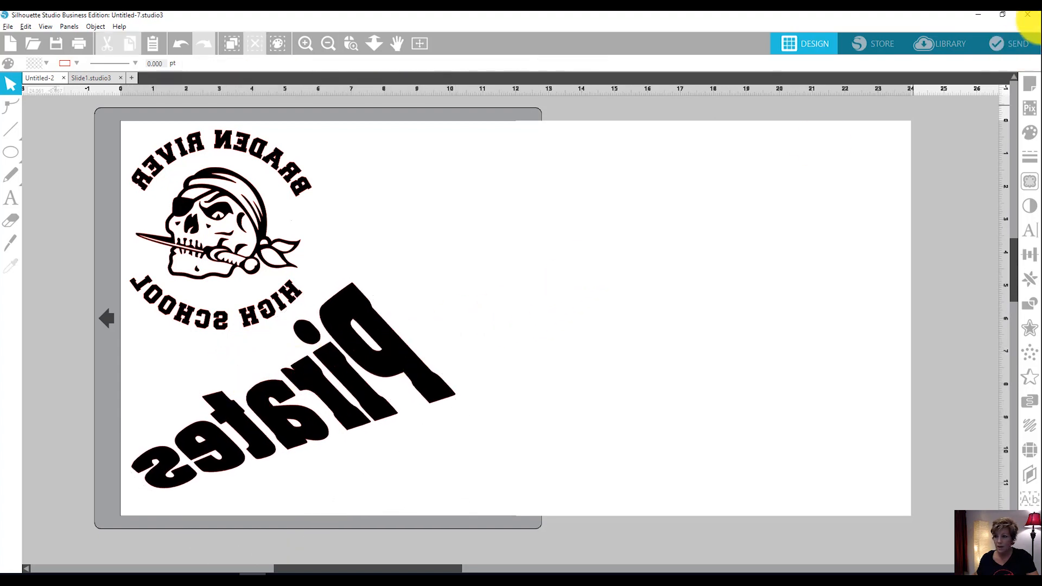
# Set the page width to 12 in to make a 12 by 12 in page.
pyautogui.click(1030, 84)
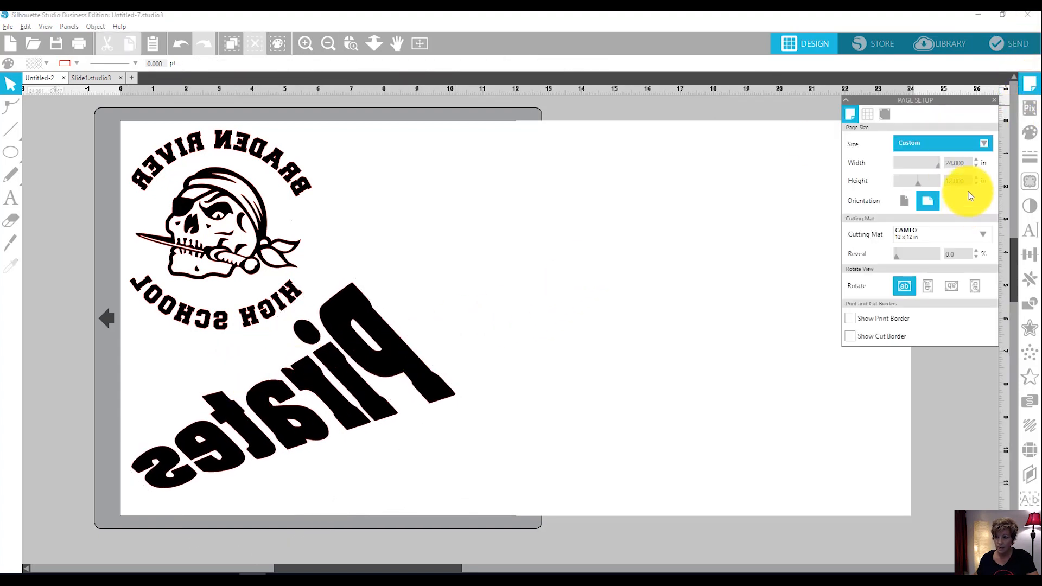
pyautogui.moveTo(968, 163); pyautogui.dragTo(886, 165)
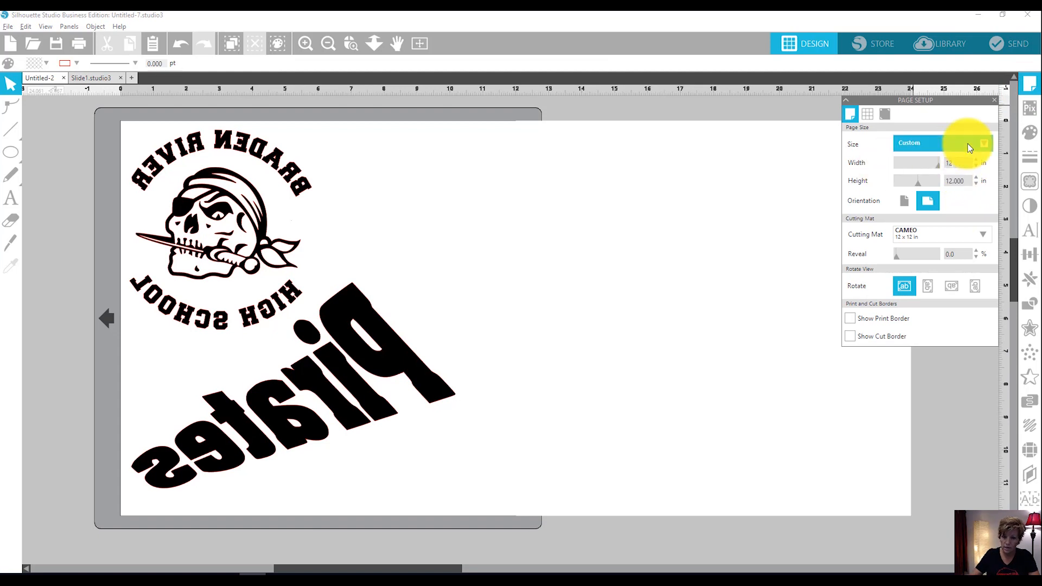
pyautogui.press('Return')
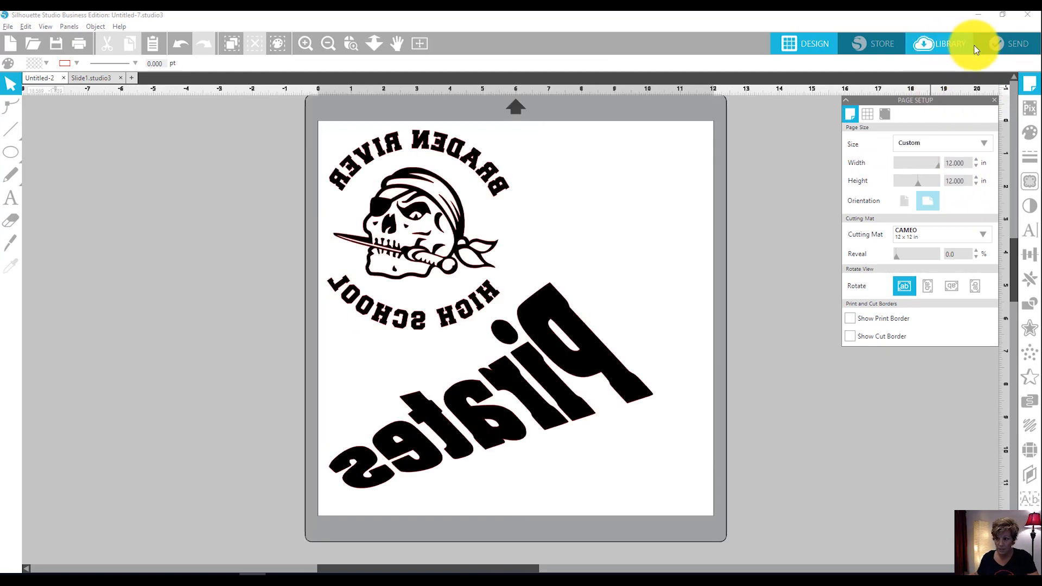
# Open the cut setup and choose Siser EasyWeed HTV from the user-defined material types.
pyautogui.click(1009, 48)
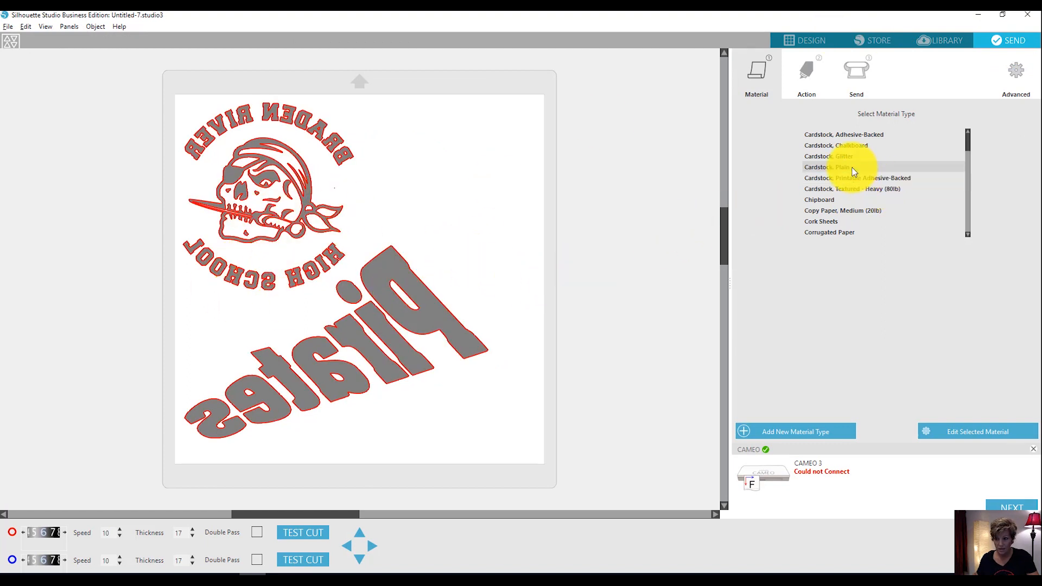
pyautogui.moveTo(971, 151); pyautogui.dragTo(963, 245)
pyautogui.click(893, 201)
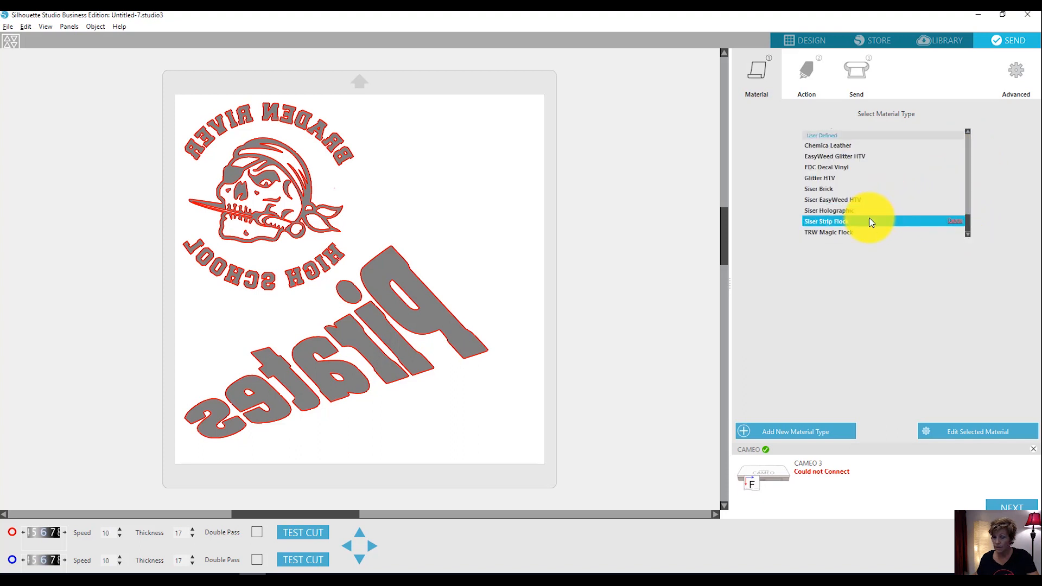
pyautogui.scroll(1, 848, 181)
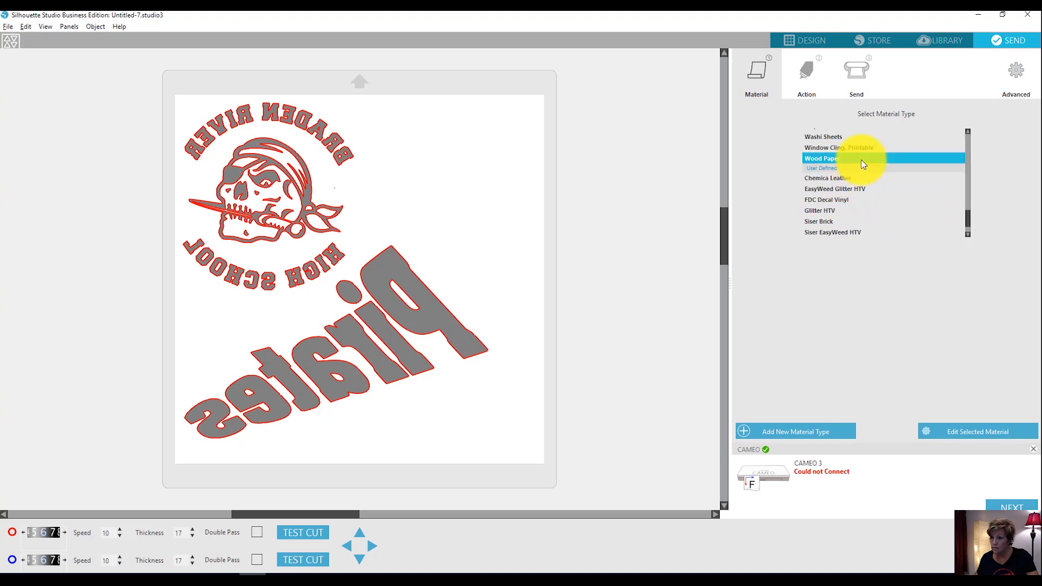
pyautogui.scroll(-1, 859, 172)
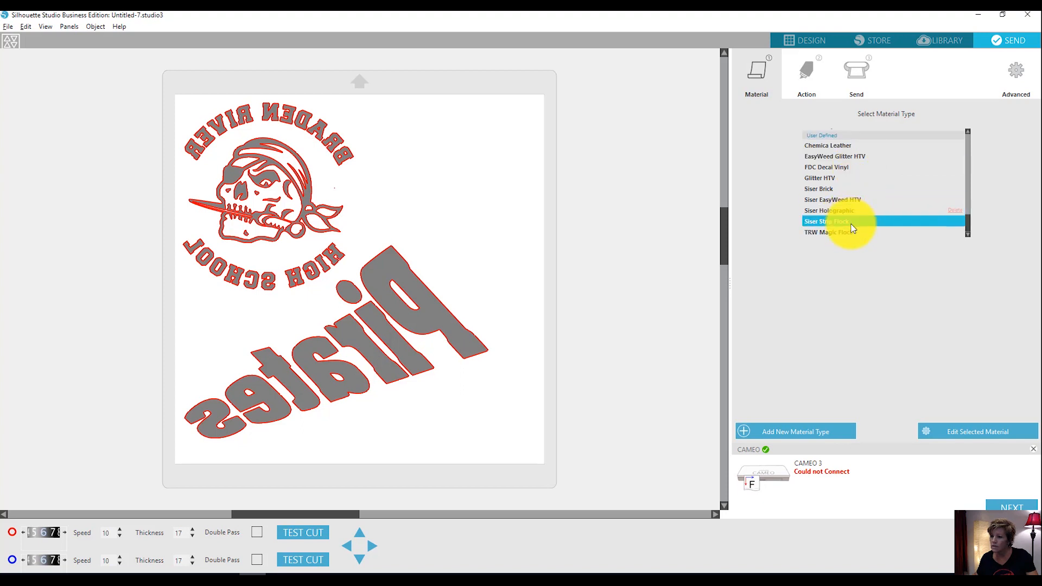
pyautogui.click(869, 200)
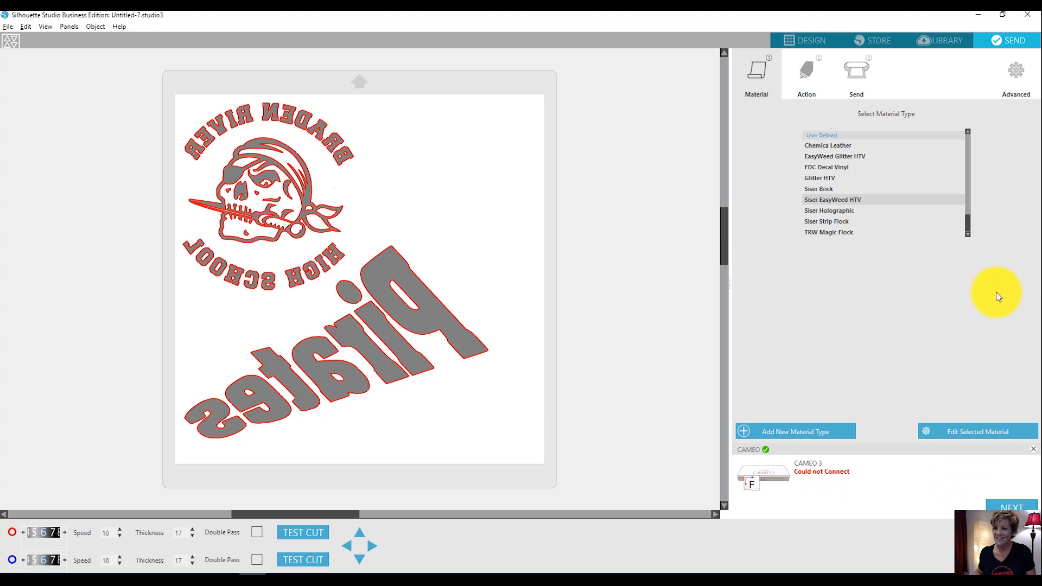
# Look over the tool action settings, go on to the send stage and start the cut job on the CAMEO 3.
pyautogui.click(803, 75)
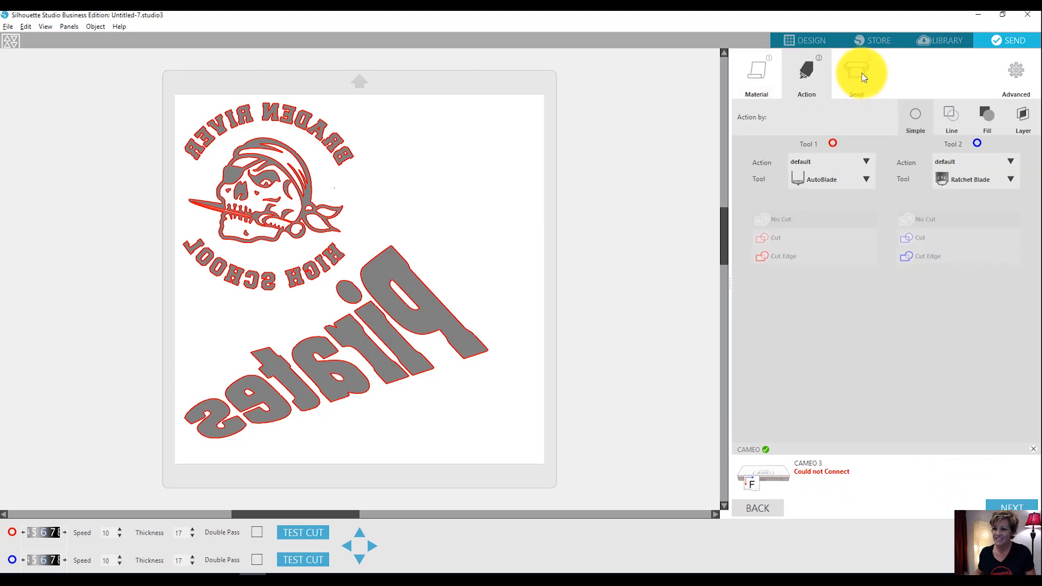
pyautogui.click(864, 78)
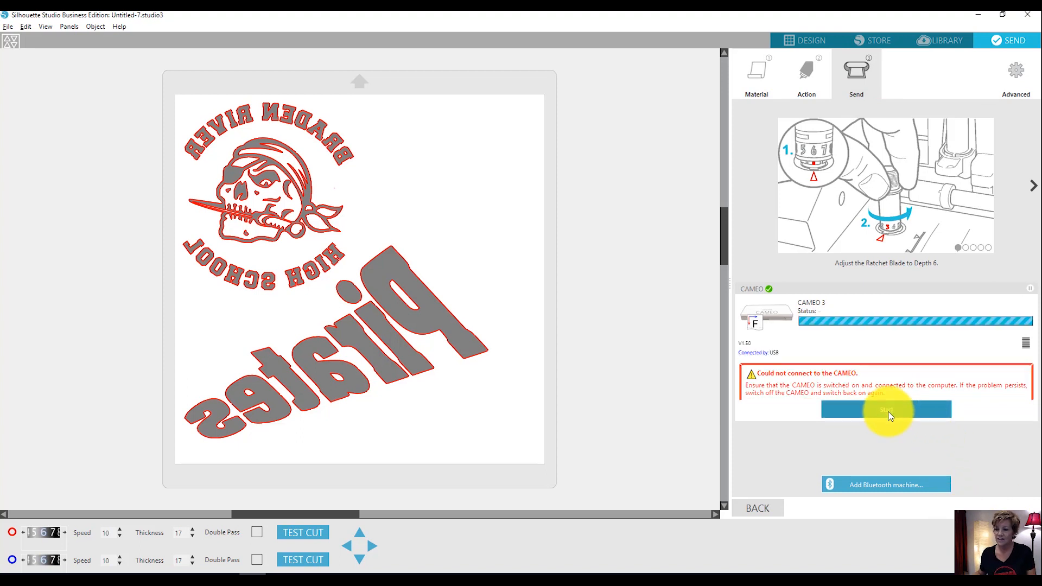
pyautogui.click(902, 380)
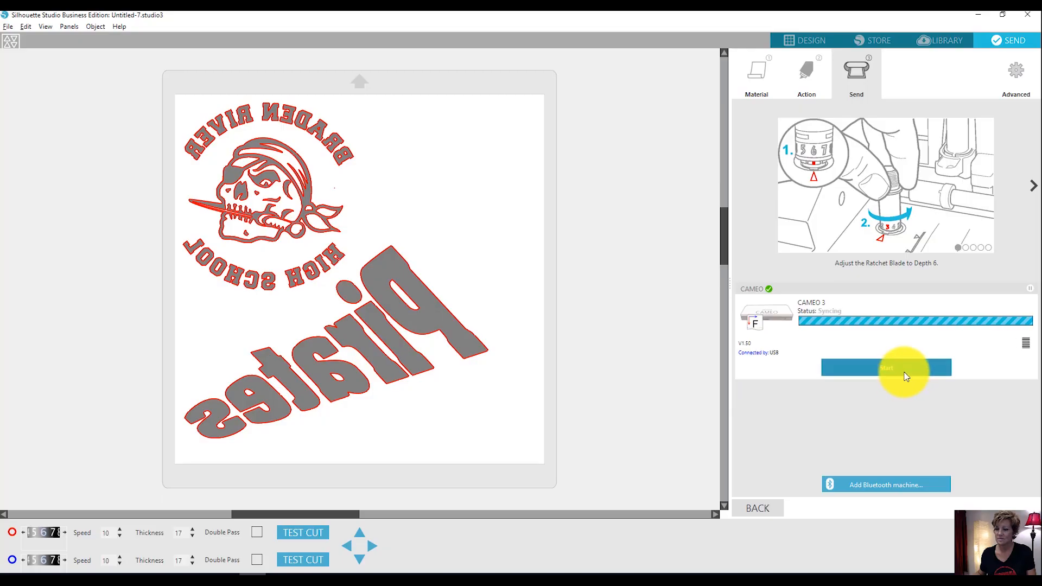